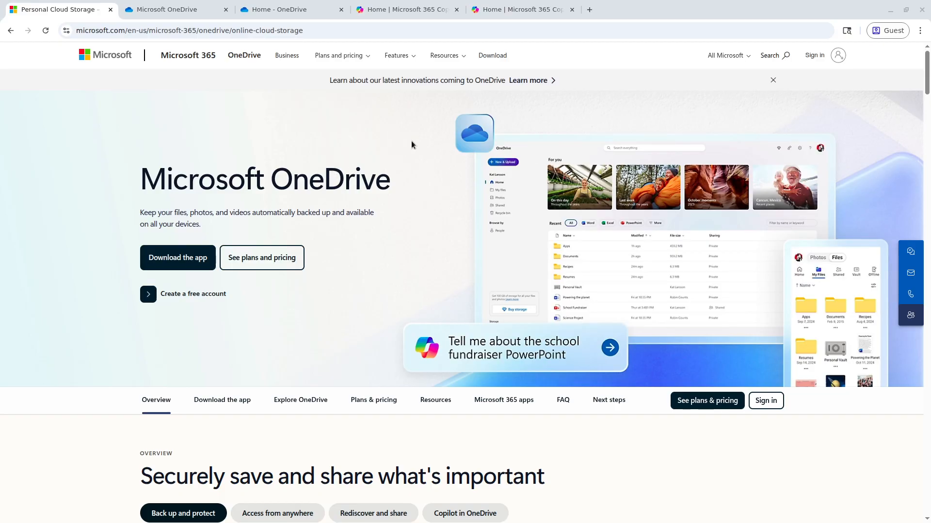
{"action": "left_click", "coordinate": [423, 13]}
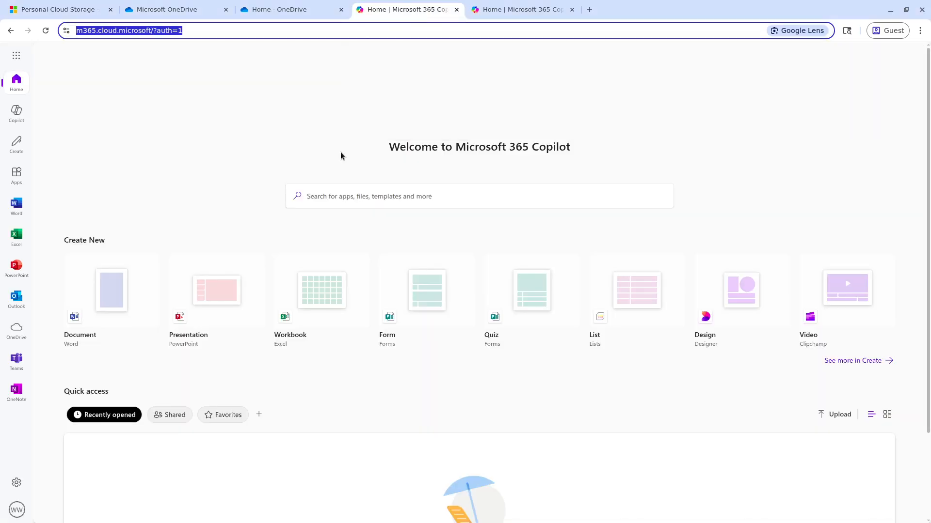
{"action": "left_click", "coordinate": [74, 5]}
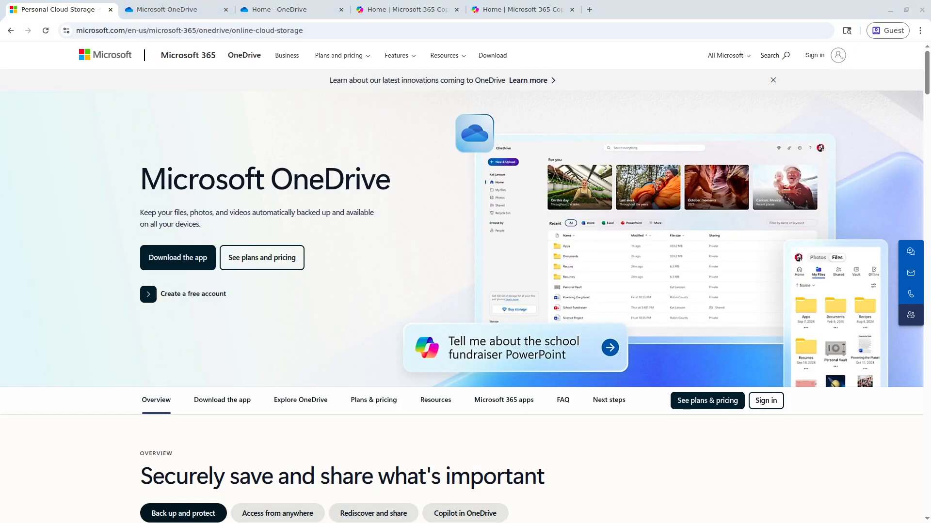
{"action": "left_click", "coordinate": [312, 30]}
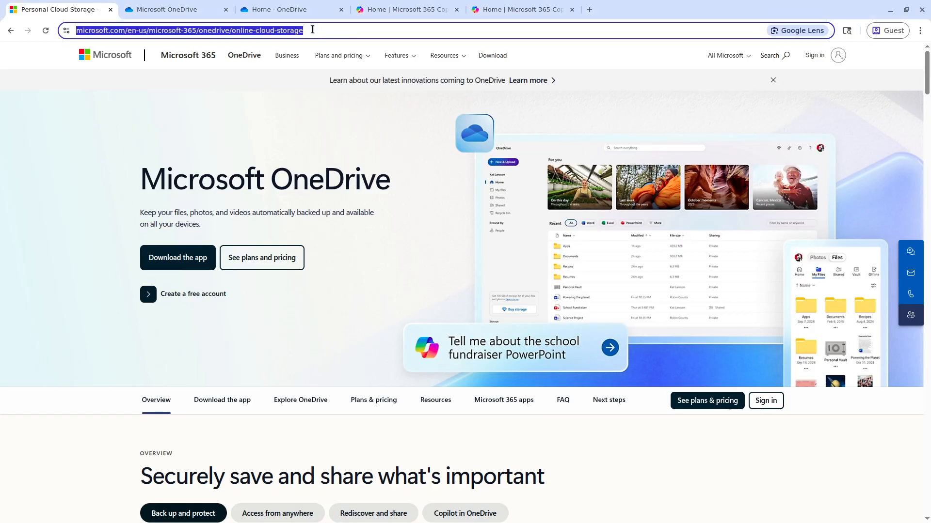
{"action": "key", "text": "ctrl+t"}
{"action": "type", "text": "https://onedrive.live.com › login"}
{"action": "key", "text": "BackSpace"}
{"action": "key", "text": "BackSpace"}
{"action": "key", "text": "BackSpace"}
{"action": "key", "text": "BackSpace"}
{"action": "key", "text": "BackSpace"}
{"action": "key", "text": "BackSpace"}
{"action": "key", "text": "BackSpace"}
{"action": "key", "text": "BackSpace"}
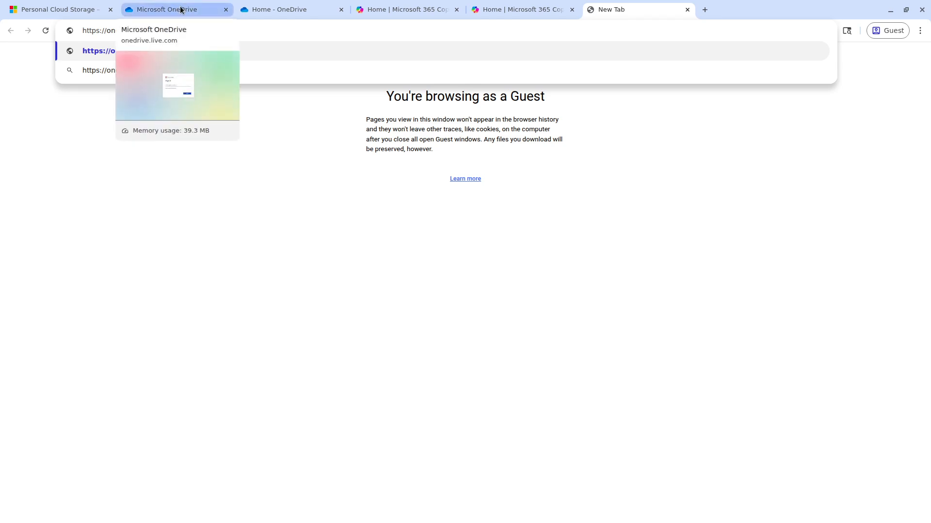
{"action": "left_click", "coordinate": [247, 33]}
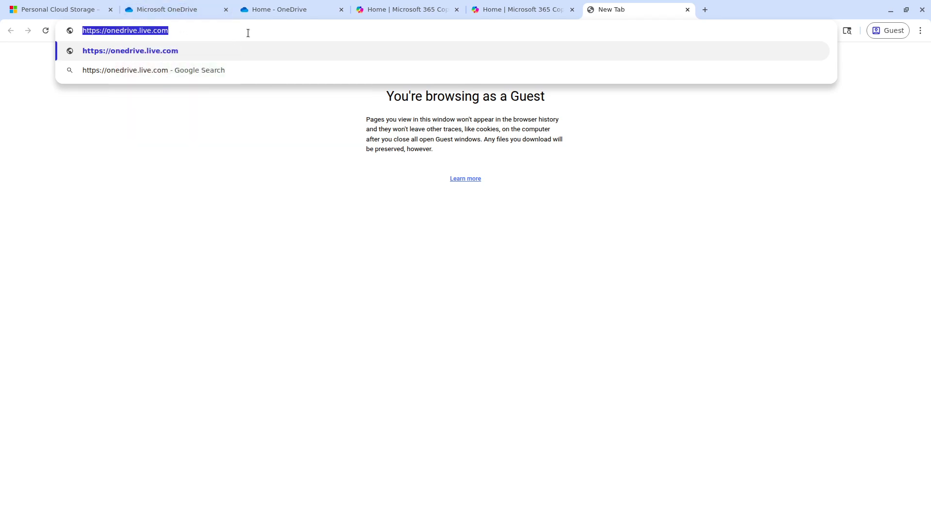
{"action": "type", "text": "office.com"}
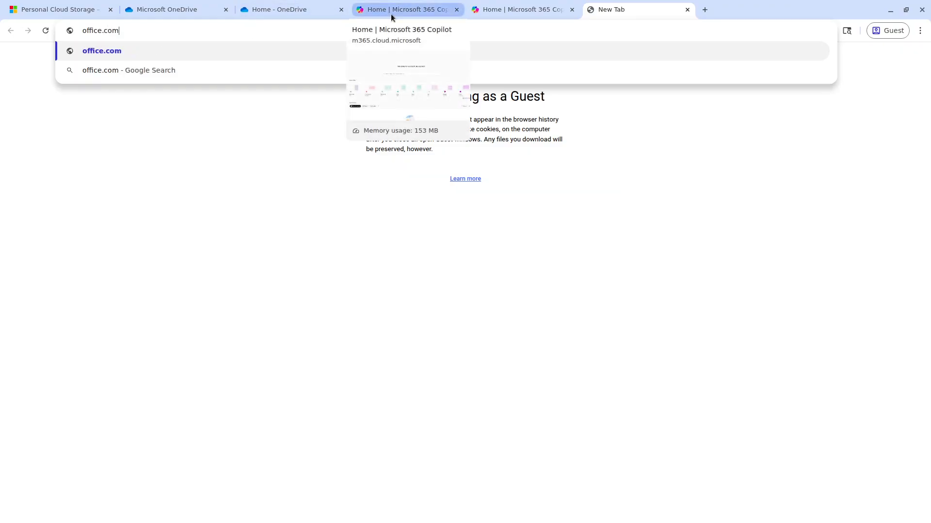
Switch to the signed-in OneDrive page, dismiss the cloud import prompt and open My files.
{"action": "left_click", "coordinate": [78, 9]}
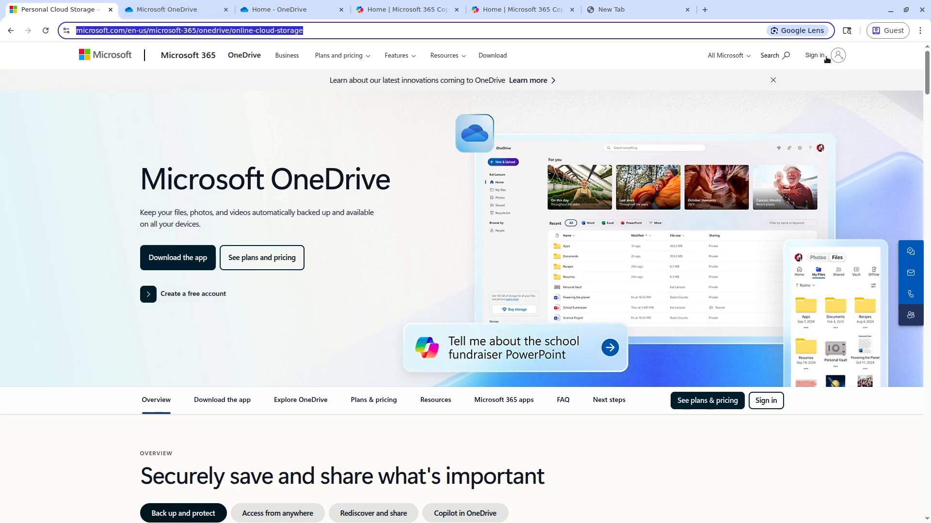
{"action": "left_click", "coordinate": [155, 9]}
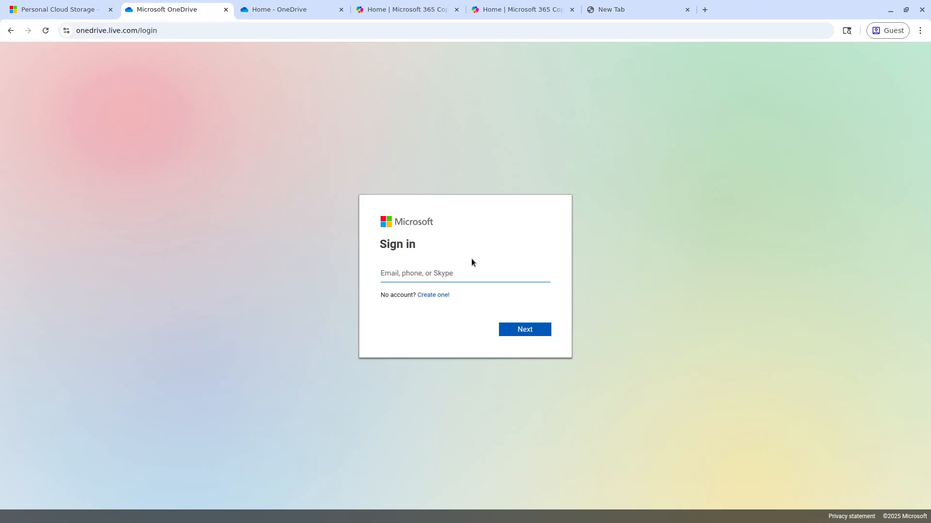
{"action": "left_click", "coordinate": [261, 5]}
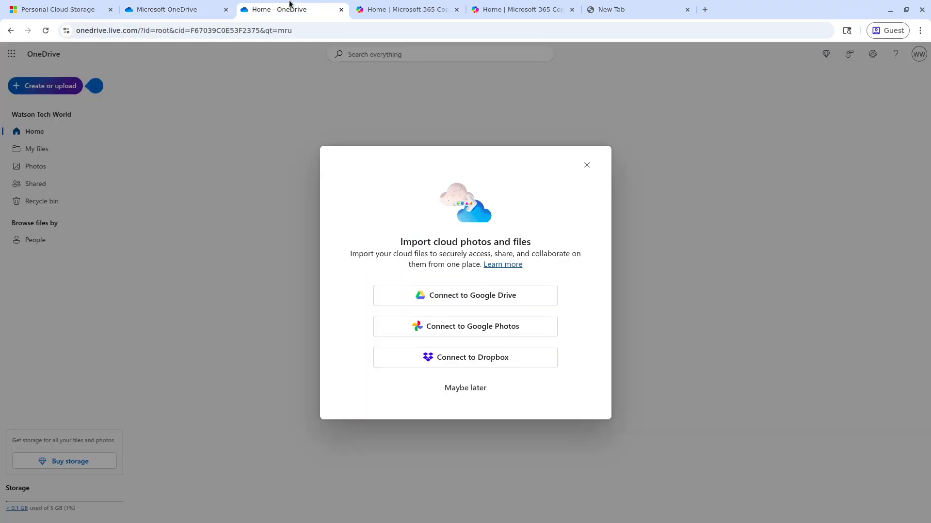
{"action": "left_click", "coordinate": [587, 166]}
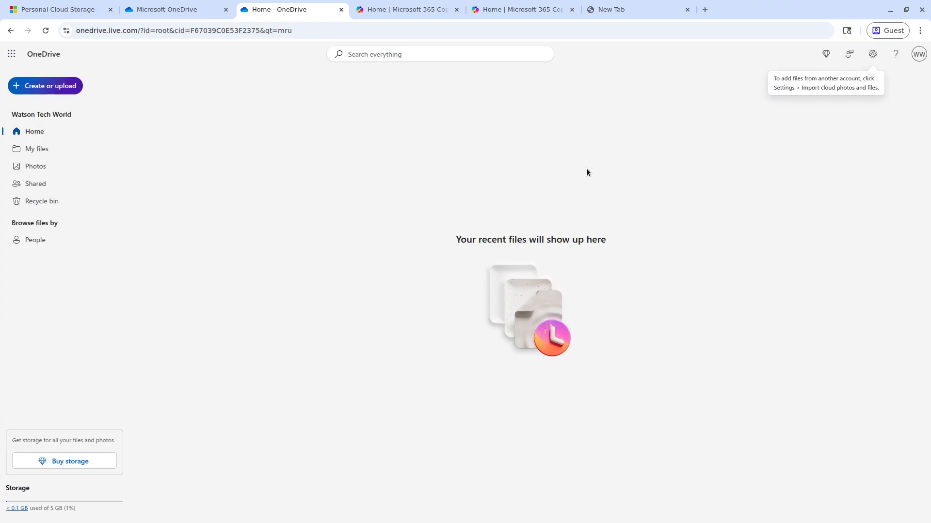
{"action": "left_click", "coordinate": [48, 148]}
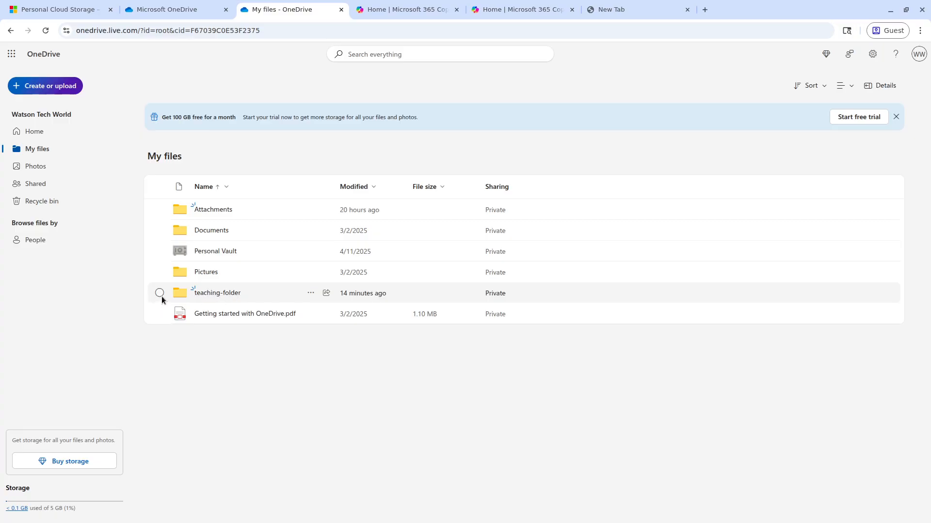
Create a folder named temp-folder in My files.
{"action": "left_click", "coordinate": [62, 87]}
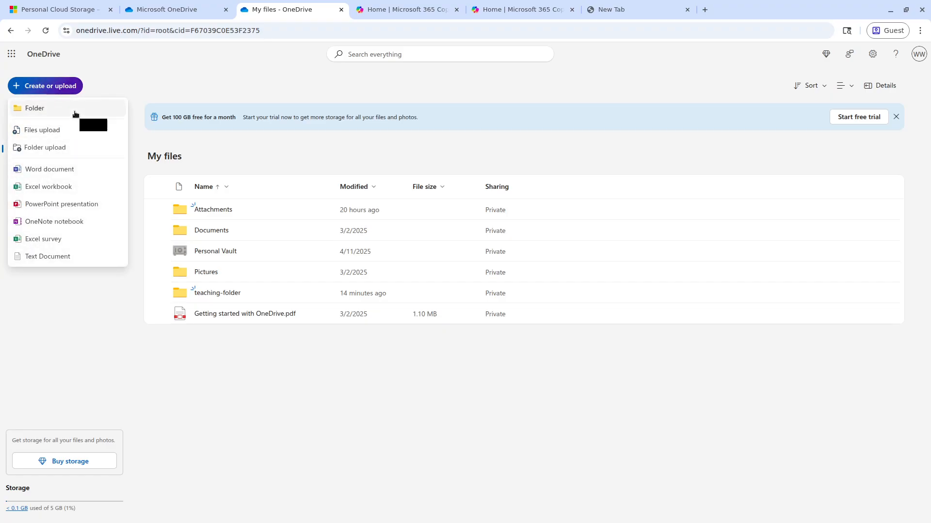
{"action": "left_click", "coordinate": [74, 111]}
{"action": "type", "text": "tem"}
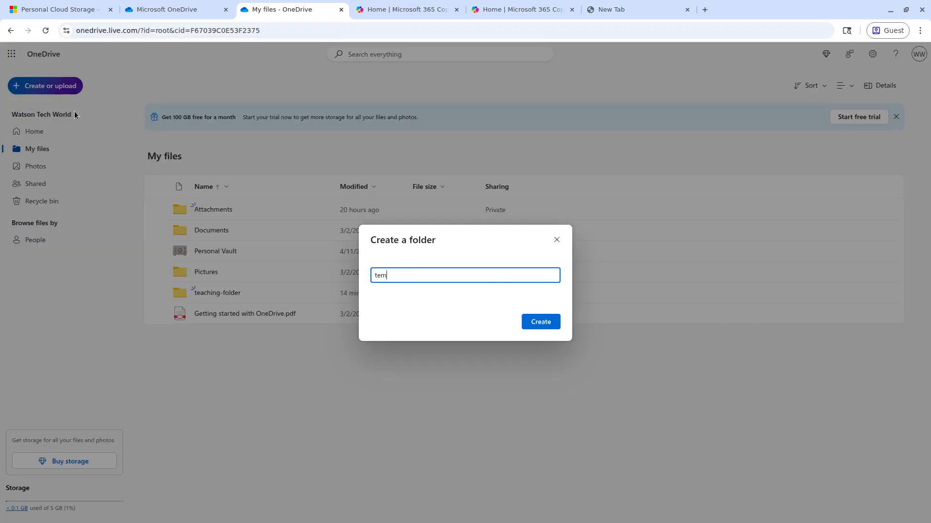
{"action": "type", "text": "p-folder"}
{"action": "key", "text": "Return"}
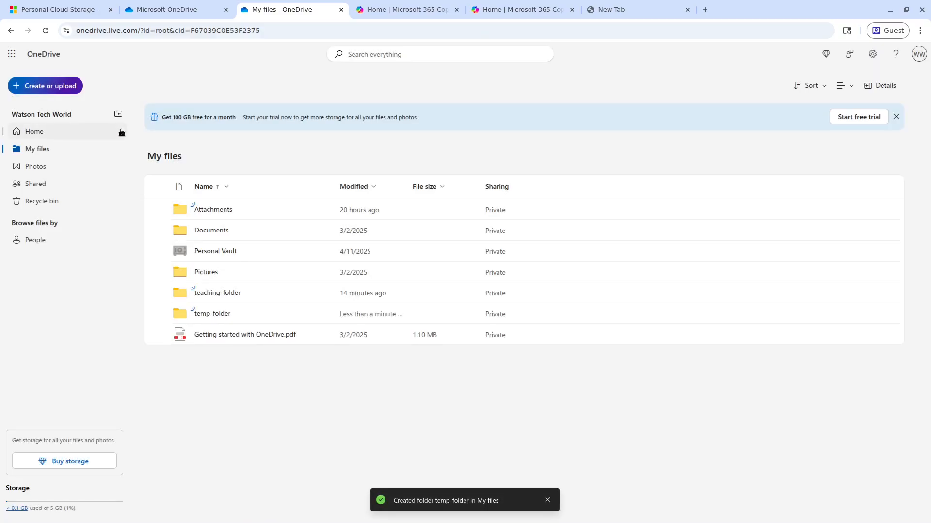
{"action": "left_click", "coordinate": [211, 316]}
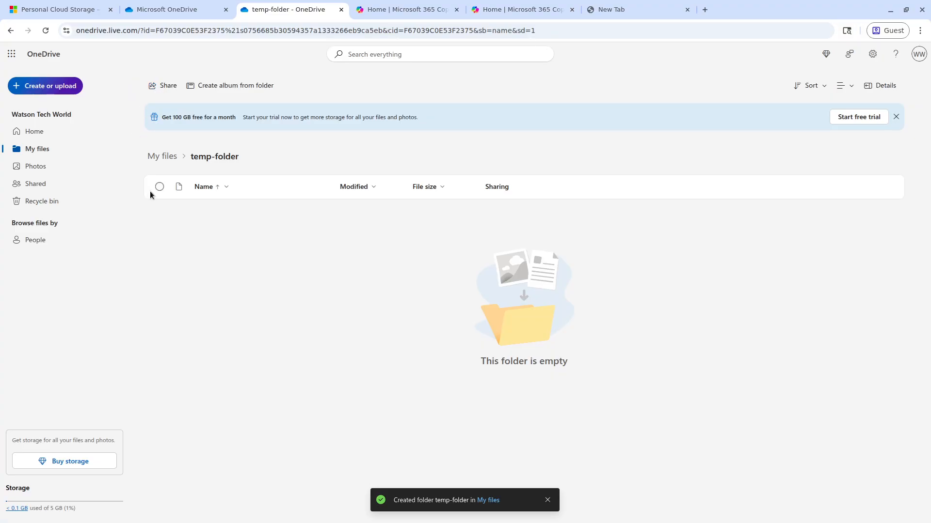
{"action": "left_click", "coordinate": [70, 85]}
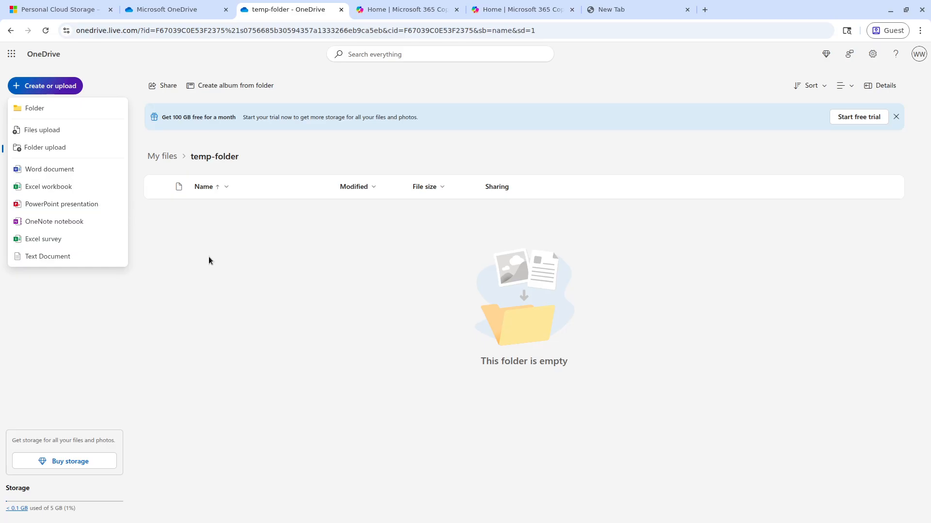
{"action": "left_click", "coordinate": [298, 301]}
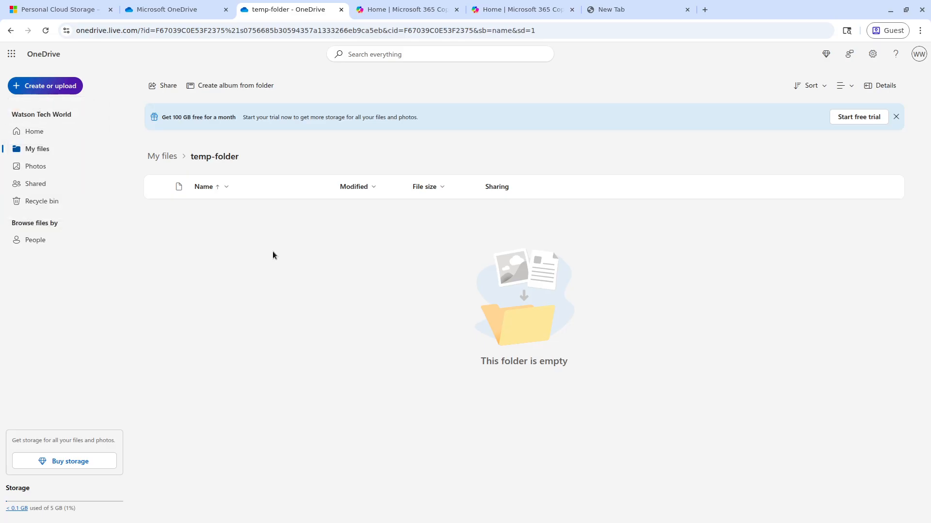
{"action": "left_click", "coordinate": [63, 86]}
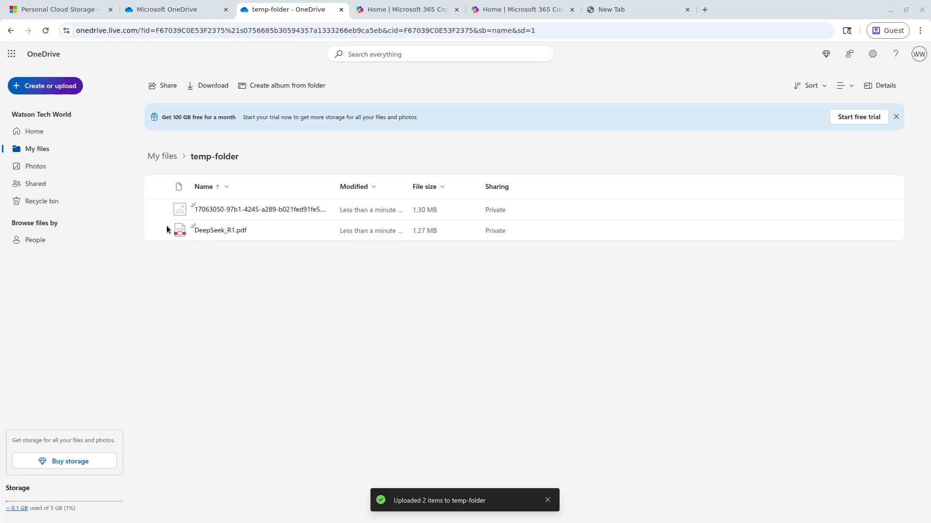
Preview the uploaded PNG image in temp-folder and return to the folder's file list.
{"action": "left_click", "coordinate": [257, 210]}
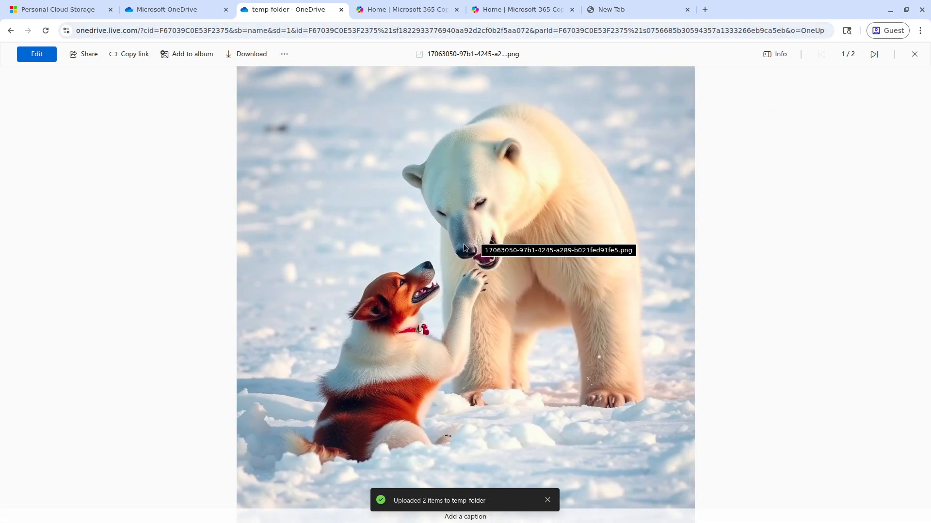
{"action": "left_click", "coordinate": [165, 6]}
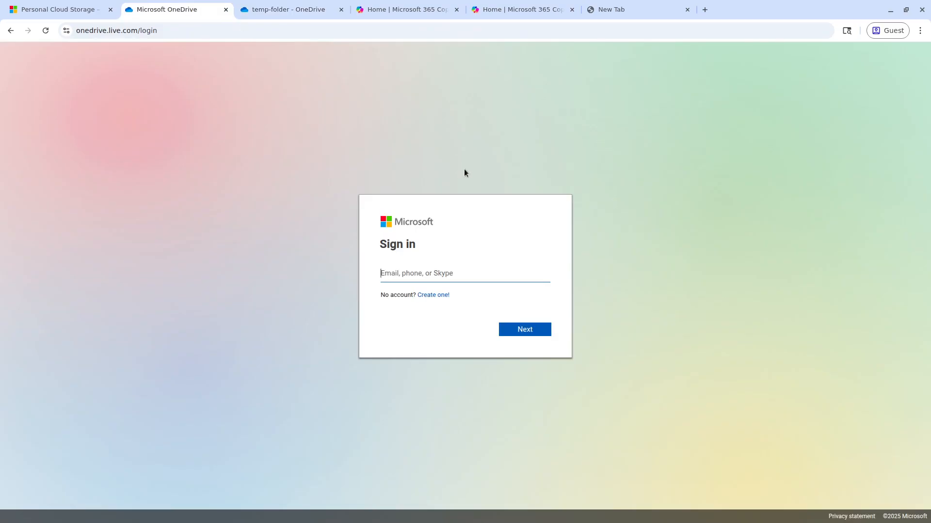
{"action": "left_click", "coordinate": [290, 9]}
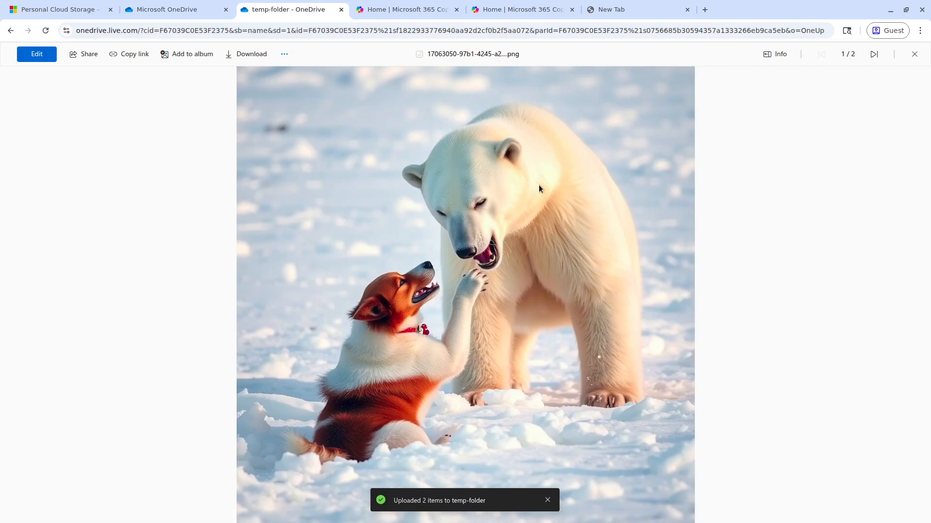
{"action": "left_click", "coordinate": [914, 54]}
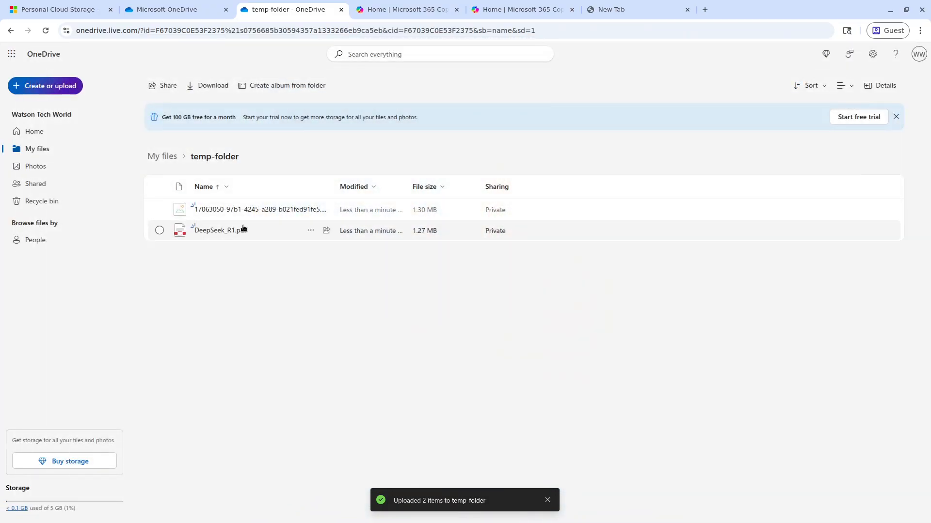
Open DeepSeek_R1.pdf, skim through its pages from the start and close the preview.
{"action": "left_click", "coordinate": [230, 232]}
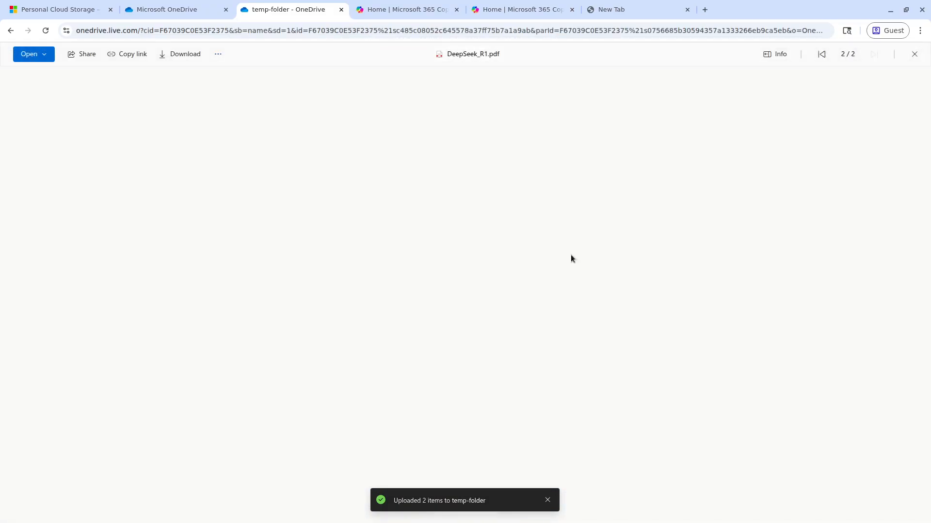
{"action": "scroll", "coordinate": [522, 223], "scroll_direction": "down", "scroll_amount": 2}
{"action": "scroll", "coordinate": [560, 263], "scroll_direction": "up", "scroll_amount": 3}
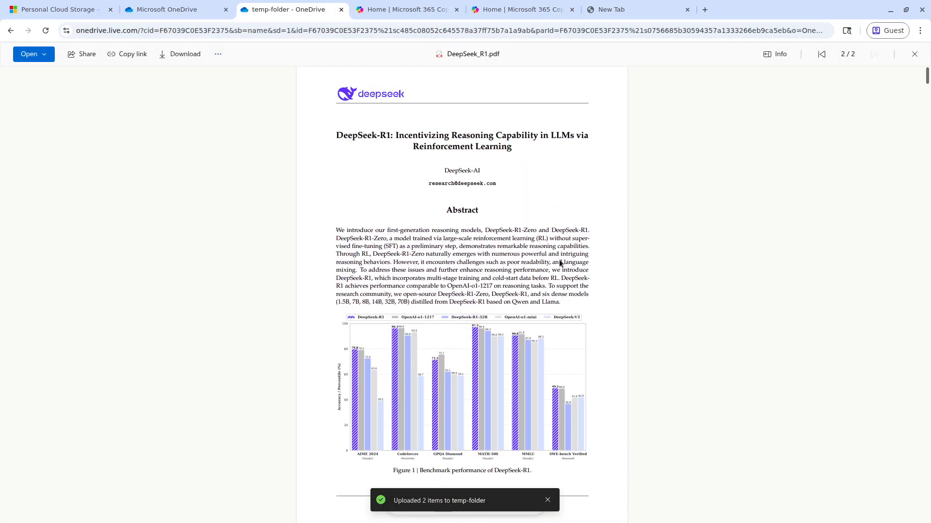
{"action": "scroll", "coordinate": [522, 281], "scroll_direction": "down", "scroll_amount": 20}
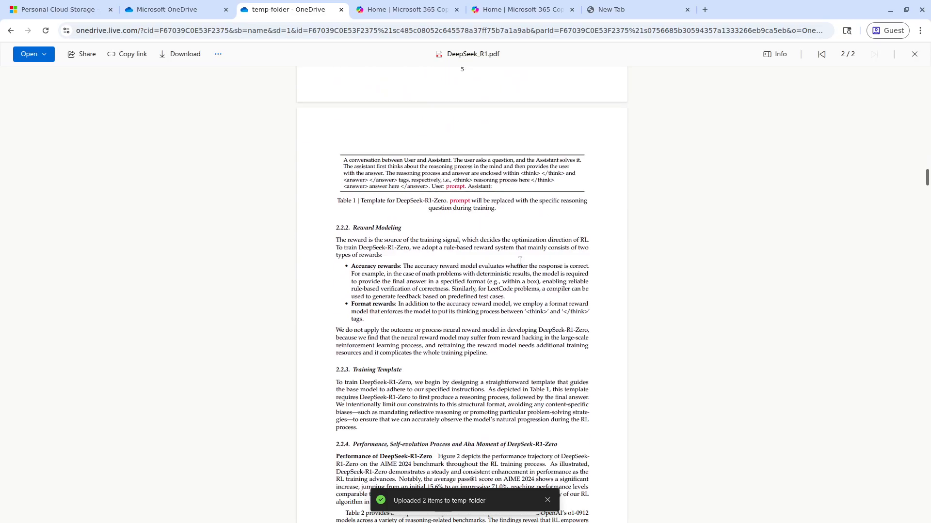
{"action": "scroll", "coordinate": [521, 257], "scroll_direction": "down", "scroll_amount": 20}
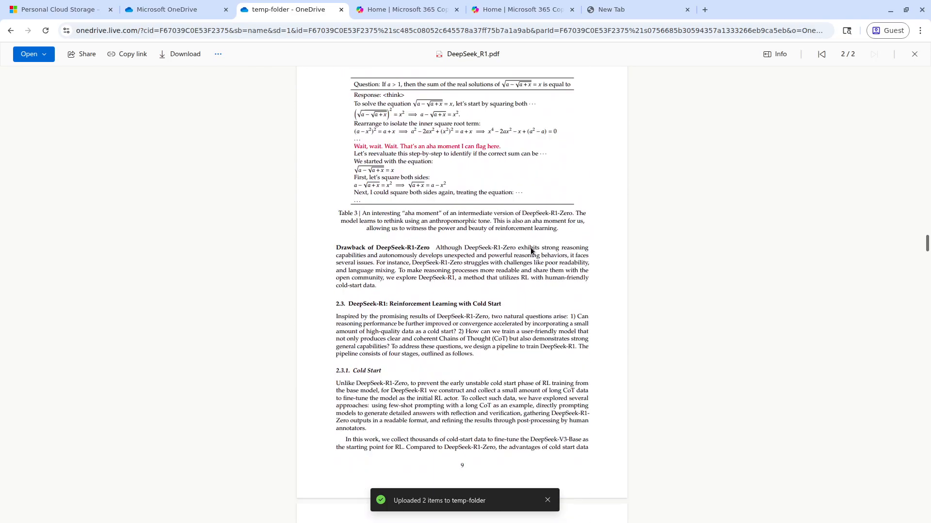
{"action": "scroll", "coordinate": [552, 244], "scroll_direction": "down", "scroll_amount": 15}
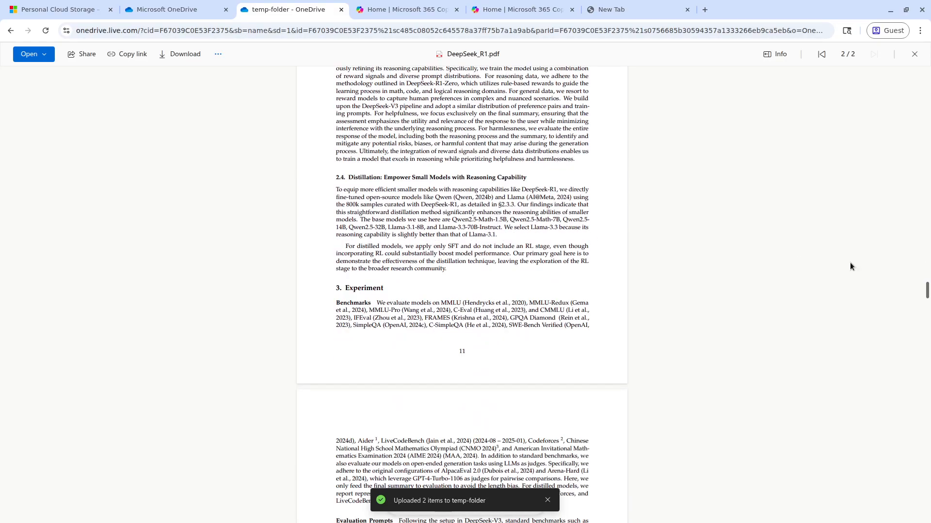
{"action": "left_click_drag", "start_coordinate": [926, 284], "coordinate": [750, 56]}
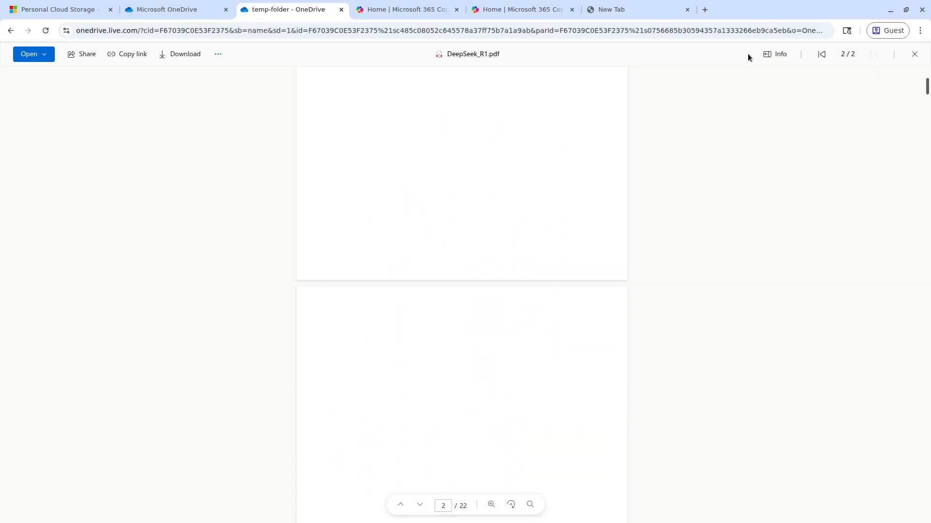
{"action": "left_click", "coordinate": [183, 8]}
{"action": "left_click", "coordinate": [291, 8]}
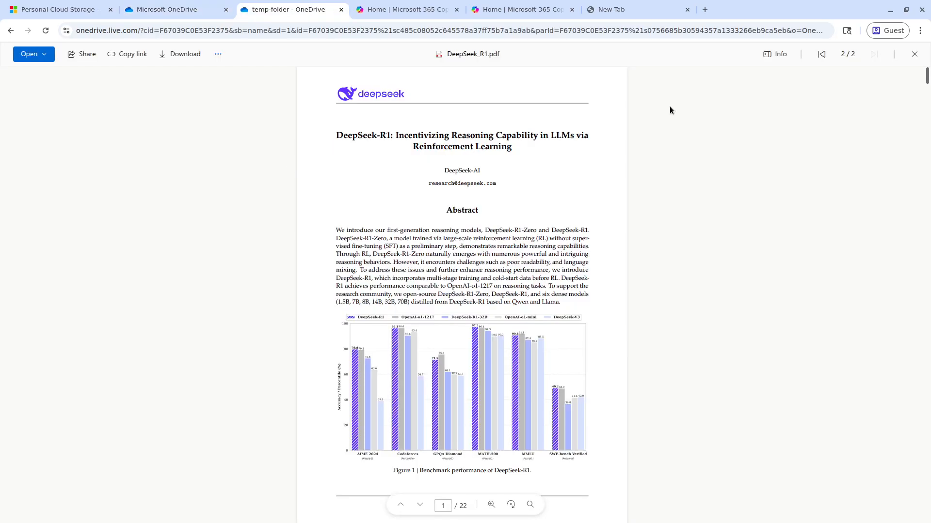
{"action": "left_click", "coordinate": [914, 54]}
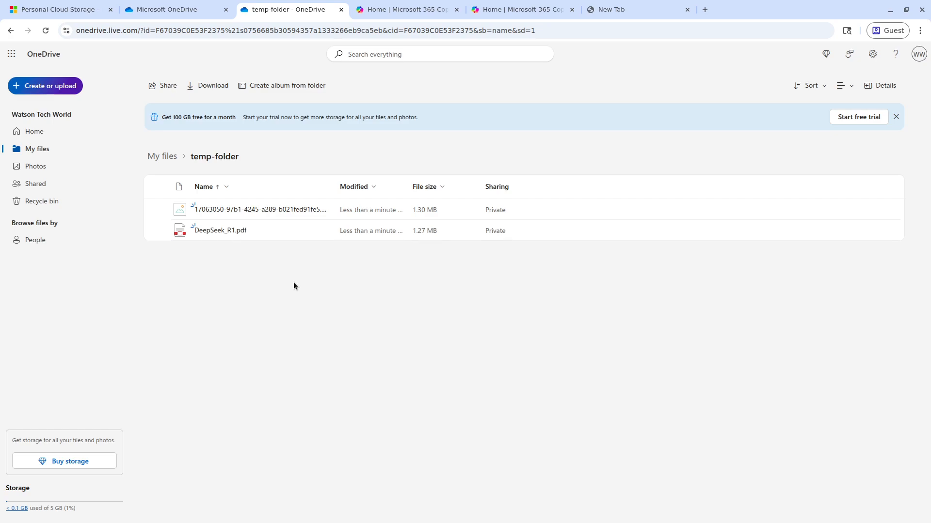
Move between My files and temp-folder to review their contents, ending in My files.
{"action": "left_click", "coordinate": [37, 150]}
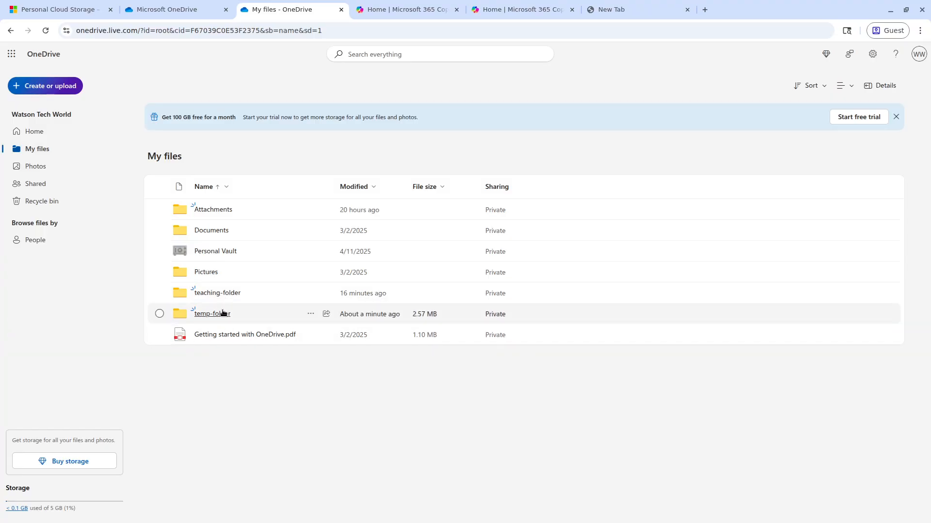
{"action": "left_click", "coordinate": [222, 313]}
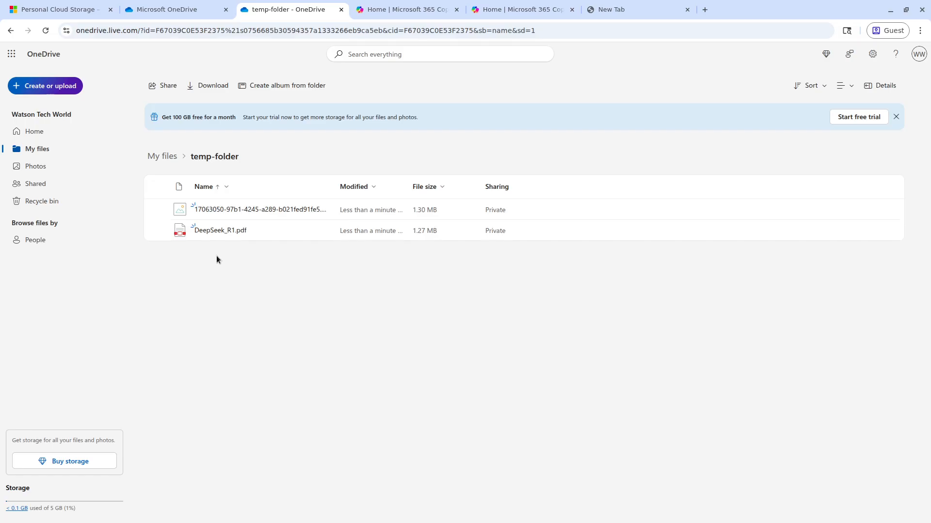
{"action": "left_click", "coordinate": [41, 148]}
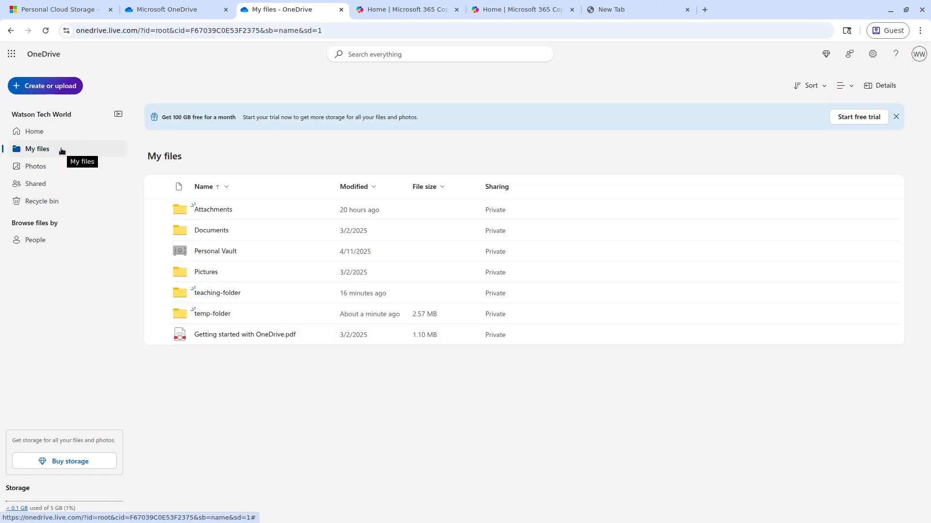
{"action": "left_click", "coordinate": [212, 314]}
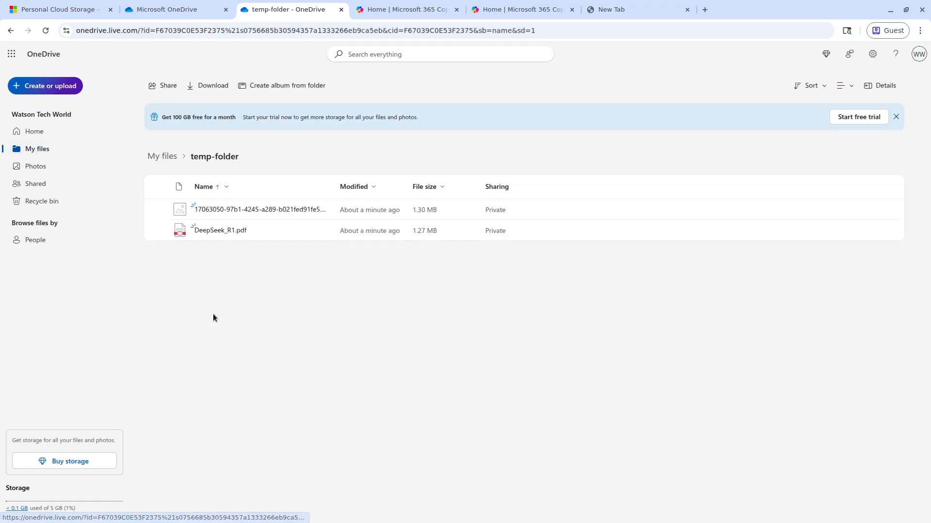
{"action": "right_click", "coordinate": [268, 282]}
{"action": "left_click", "coordinate": [193, 280]}
{"action": "left_click", "coordinate": [163, 156]}
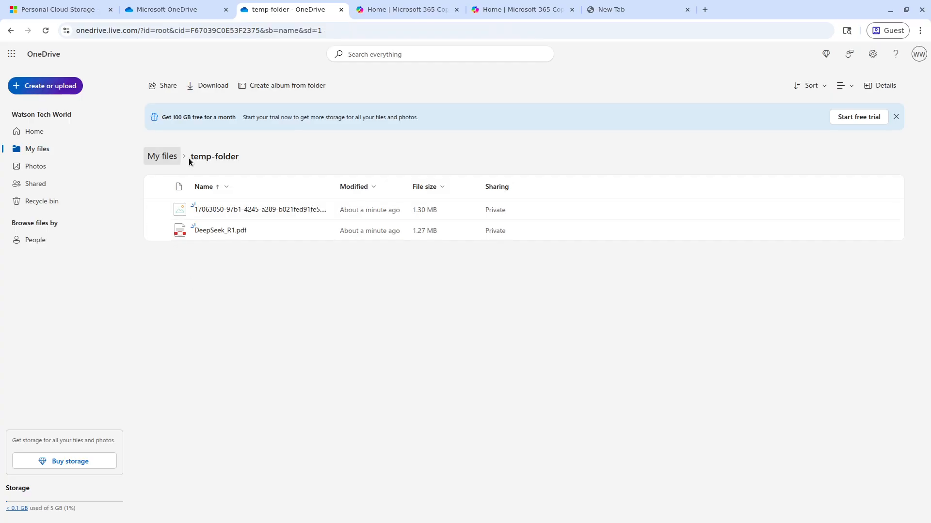
Open teaching-folder from My files and show the kinds of items that can be created in it.
{"action": "left_click", "coordinate": [224, 293]}
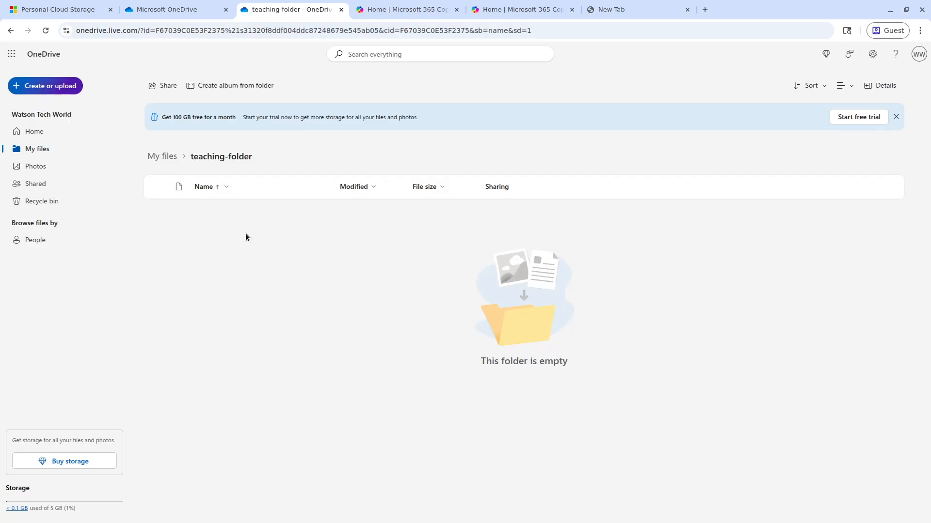
{"action": "left_click", "coordinate": [75, 86]}
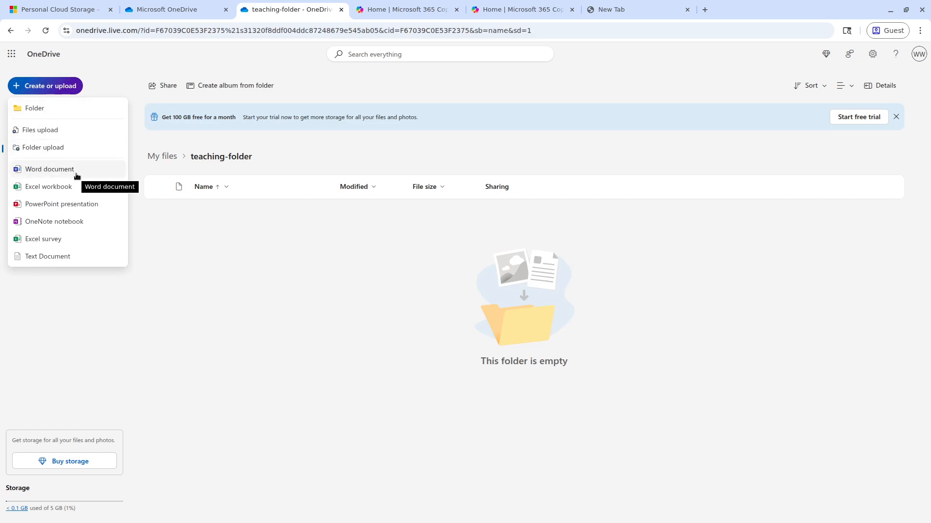
Switch to the Microsoft 365 Copilot page and load office.com to view its document creation options.
{"action": "left_click", "coordinate": [394, 10]}
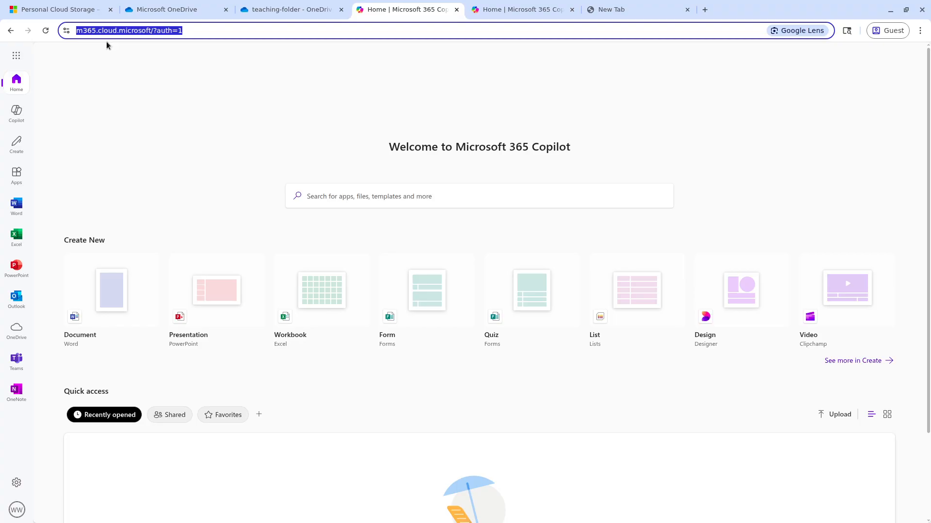
{"action": "type", "text": "office.com"}
{"action": "key", "text": "Return"}
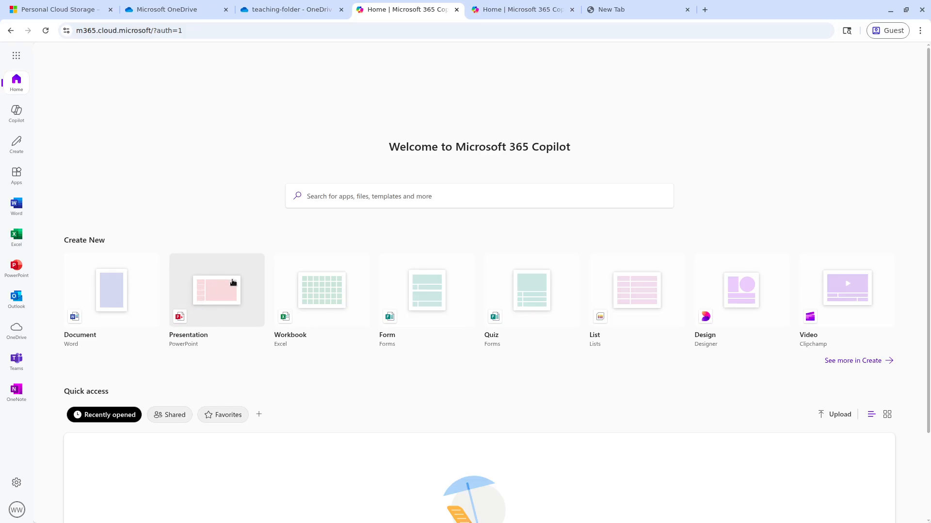
Return to teaching-folder in OneDrive and create a new Word document in it.
{"action": "left_click", "coordinate": [306, 10]}
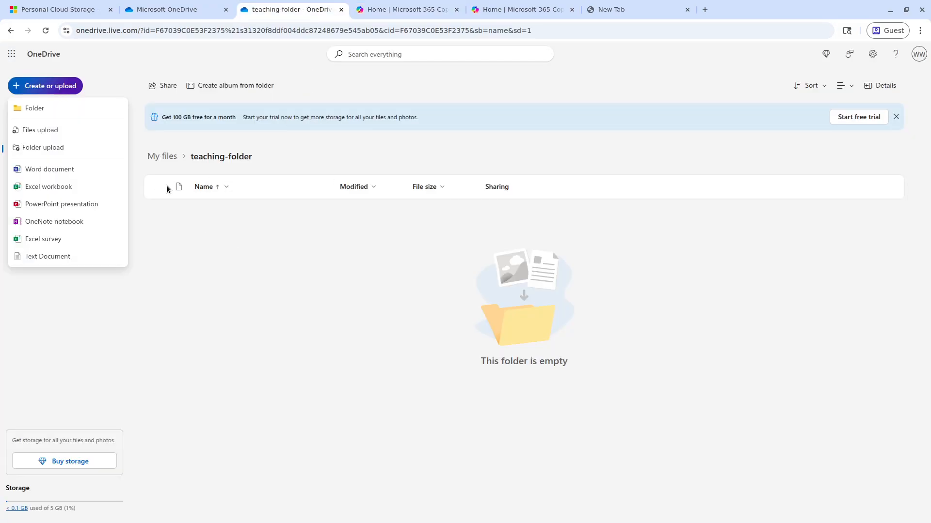
{"action": "left_click", "coordinate": [74, 169]}
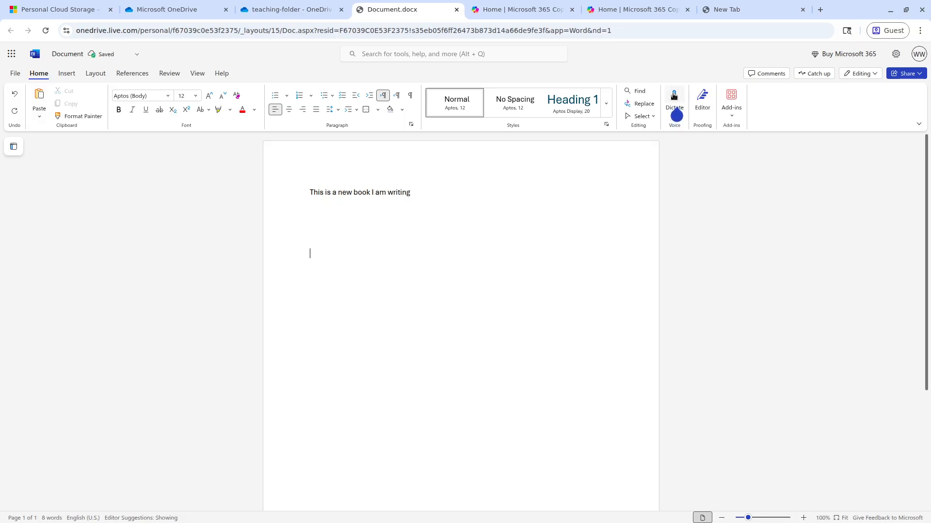
Start dictation with microphone access, dictate the line "testing 1-2 three" below the opening line and stop dictating.
{"action": "left_click", "coordinate": [673, 96]}
{"action": "left_click", "coordinate": [148, 107]}
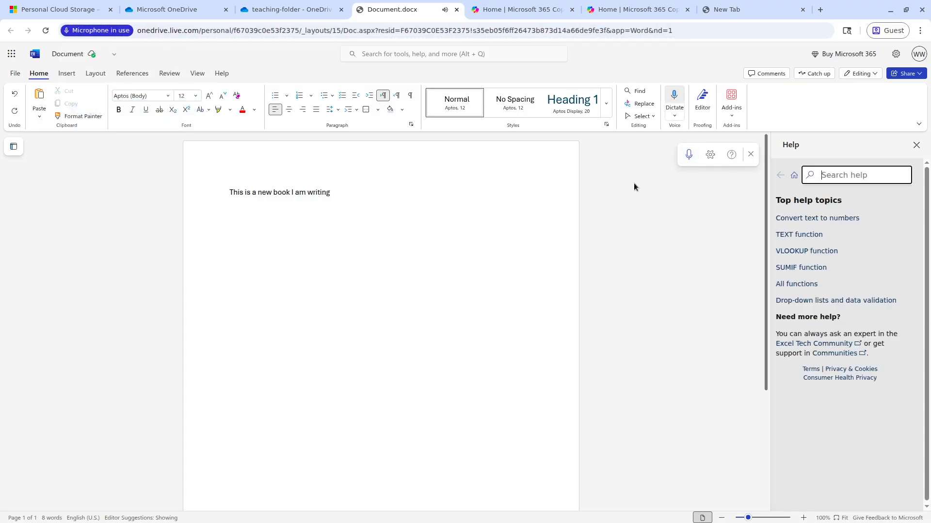
{"action": "left_click", "coordinate": [691, 159]}
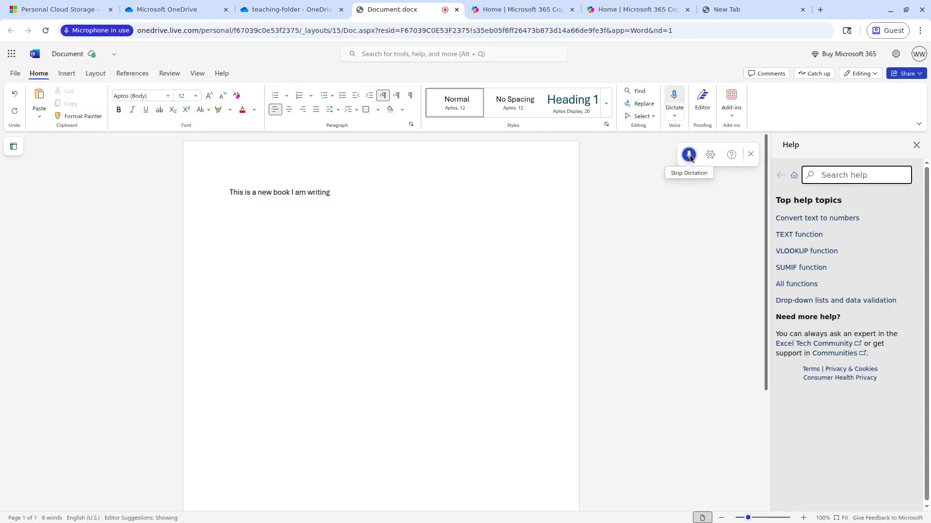
{"action": "left_click", "coordinate": [689, 154]}
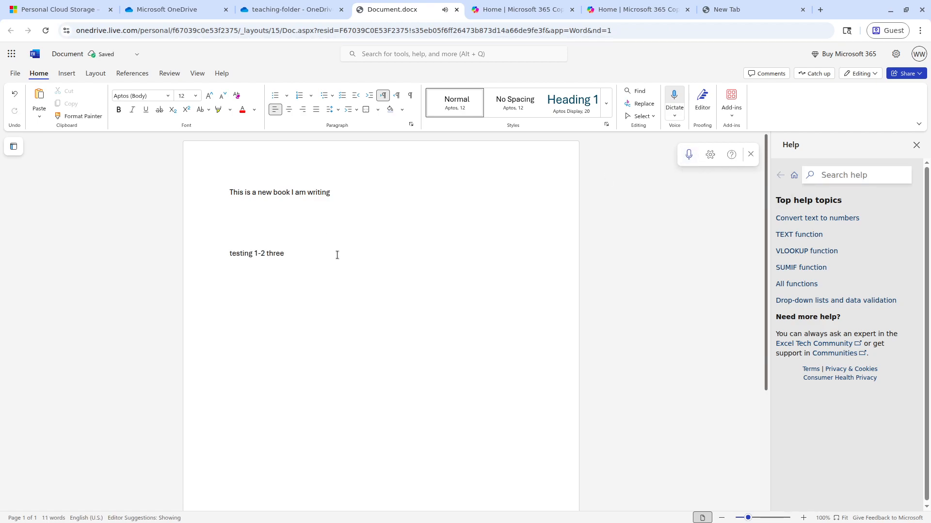
{"action": "key", "text": "Return"}
Make the line "This is a new book I am writing" bold and apply the Heading 1 style to it.
{"action": "left_click", "coordinate": [173, 256]}
{"action": "left_click", "coordinate": [332, 269]}
{"action": "left_click", "coordinate": [166, 196]}
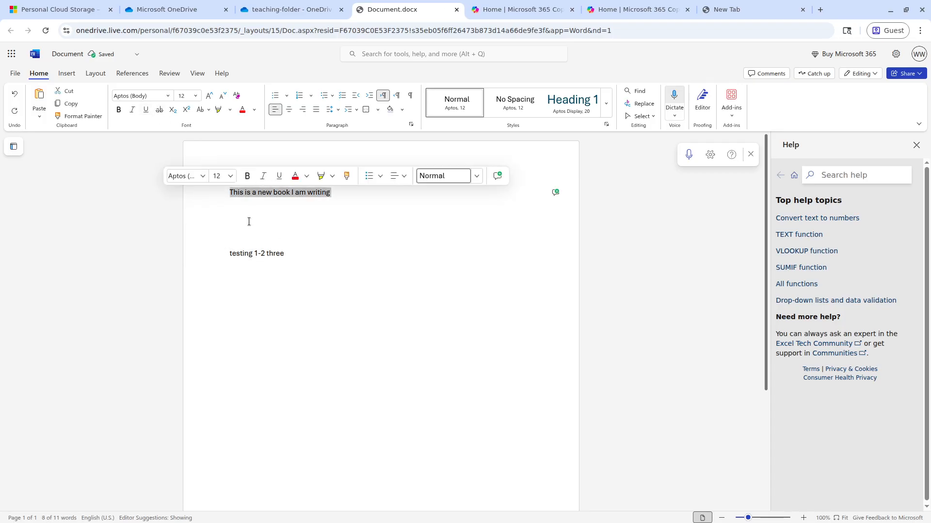
{"action": "left_click", "coordinate": [247, 176]}
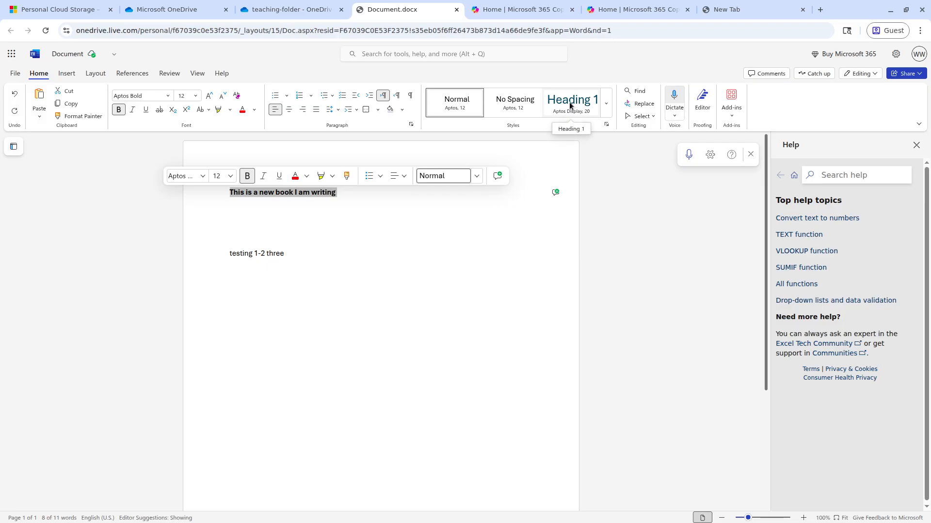
{"action": "left_click", "coordinate": [569, 102]}
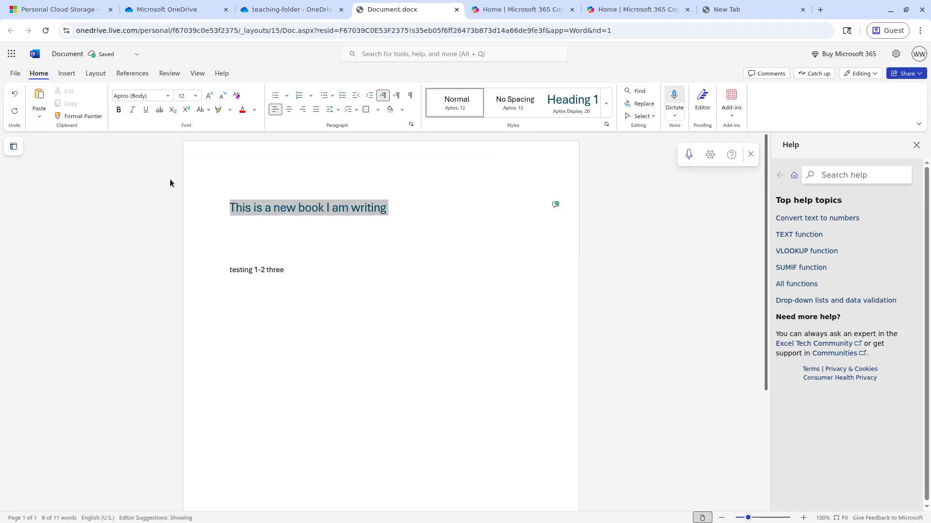
Make the "This is a new book I am writing" heading bold again and set its font color to black.
{"action": "left_click", "coordinate": [368, 230]}
{"action": "left_click", "coordinate": [211, 193]}
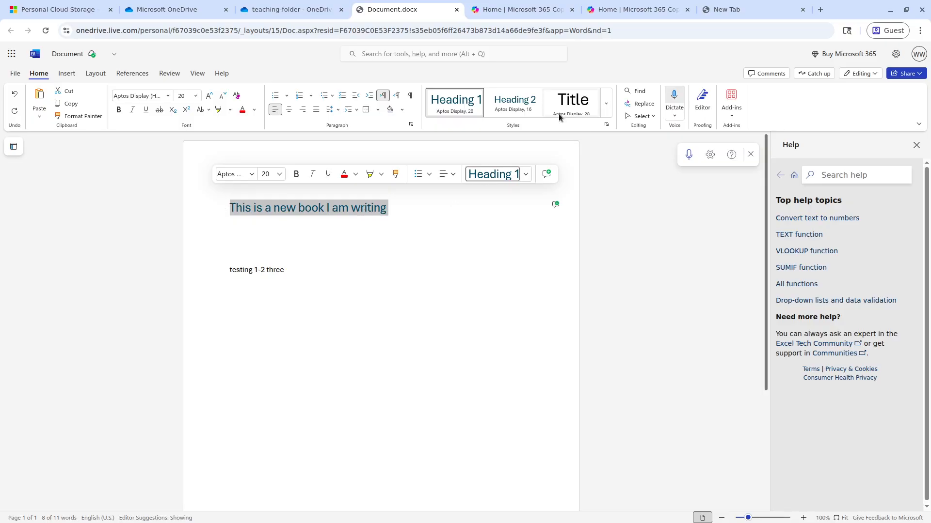
{"action": "key", "text": "ctrl+b"}
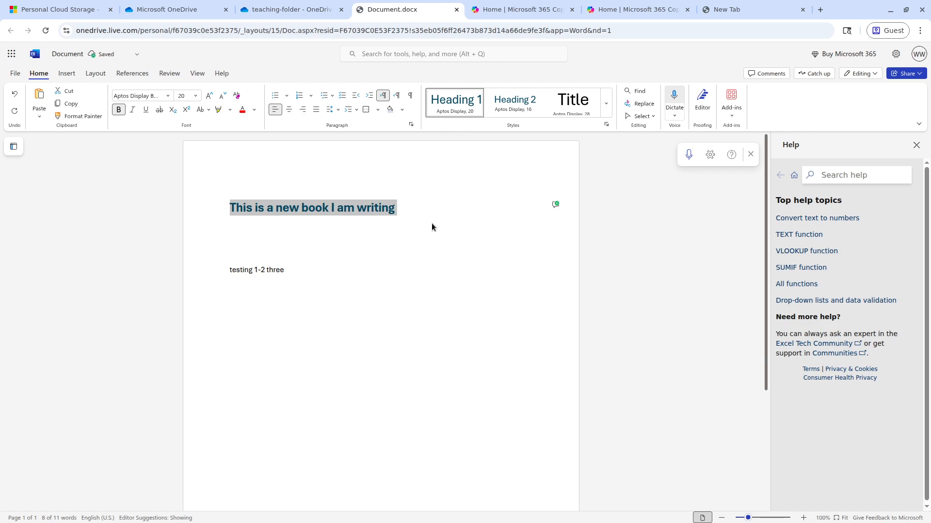
{"action": "left_click_drag", "start_coordinate": [409, 211], "coordinate": [231, 212]}
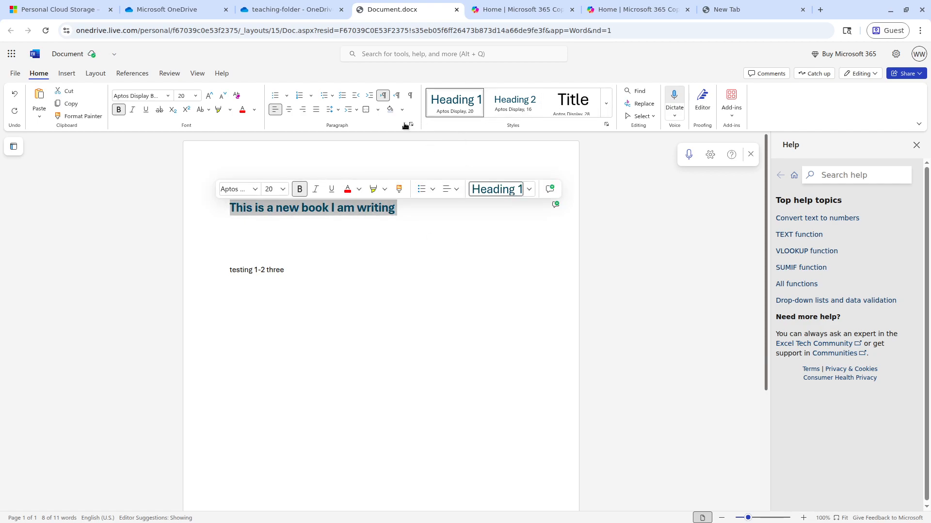
{"action": "left_click", "coordinate": [253, 115]}
{"action": "left_click", "coordinate": [258, 154]}
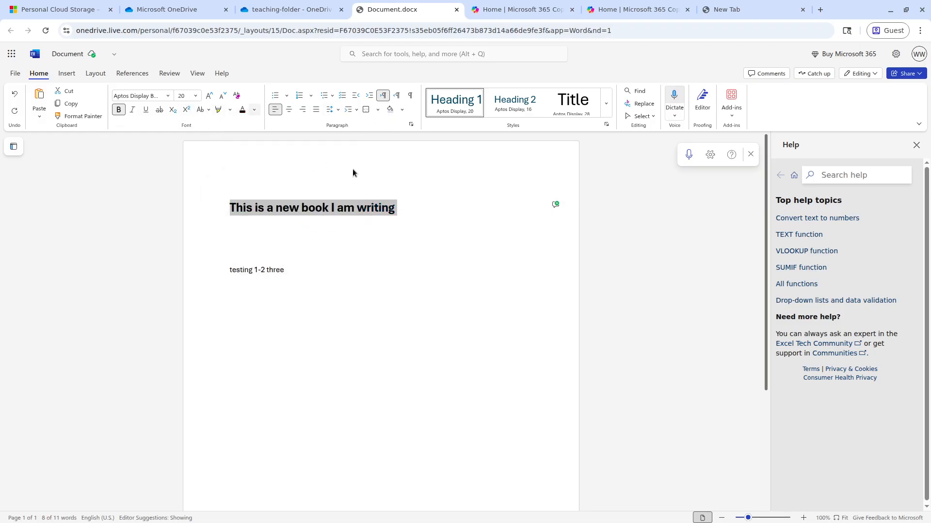
Delete the dictated line "testing 1-2 three" and the empty lines around it.
{"action": "left_click", "coordinate": [481, 271]}
{"action": "left_click", "coordinate": [356, 286]}
{"action": "left_click", "coordinate": [306, 315]}
{"action": "left_click_drag", "start_coordinate": [309, 272], "coordinate": [123, 272]}
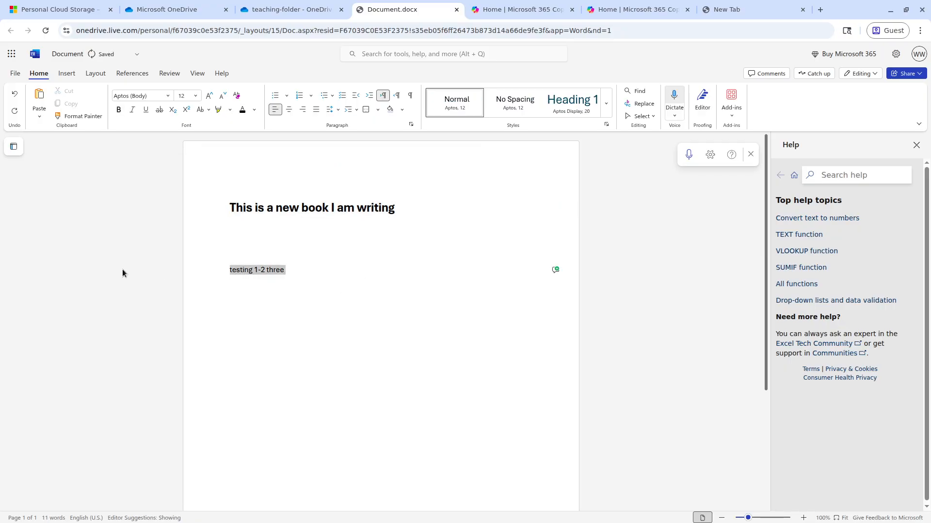
{"action": "left_click", "coordinate": [312, 295]}
{"action": "triple_click", "coordinate": [274, 275]}
{"action": "key", "text": "BackSpace"}
{"action": "key", "text": "BackSpace"}
{"action": "key", "text": "BackSpace"}
{"action": "key", "text": "BackSpace"}
Write "New book about self help" below the heading and "How to lose weight" as a separate line under it.
{"action": "key", "text": "Return"}
{"action": "key", "text": "Return"}
{"action": "type", "text": "New b"}
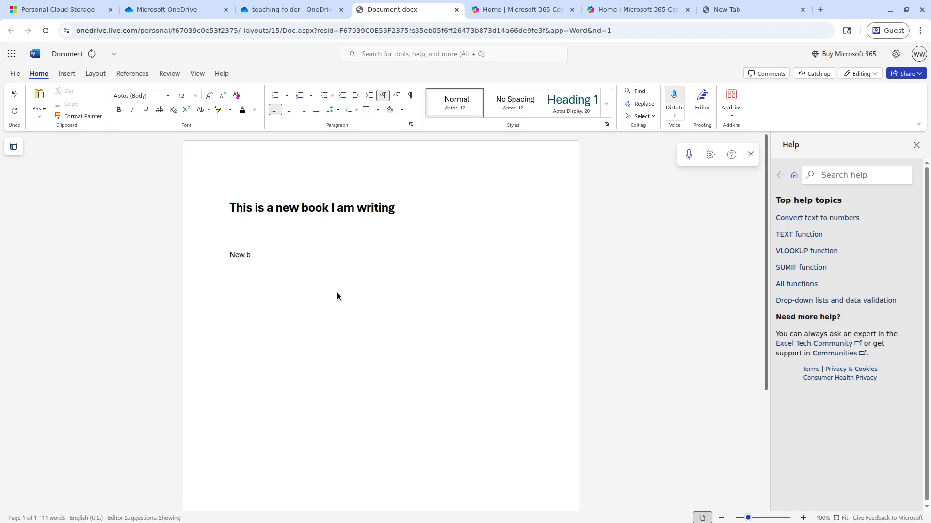
{"action": "type", "text": "ook about self help"}
{"action": "key", "text": "Return"}
{"action": "key", "text": "Return"}
{"action": "type", "text": "How to lose weight"}
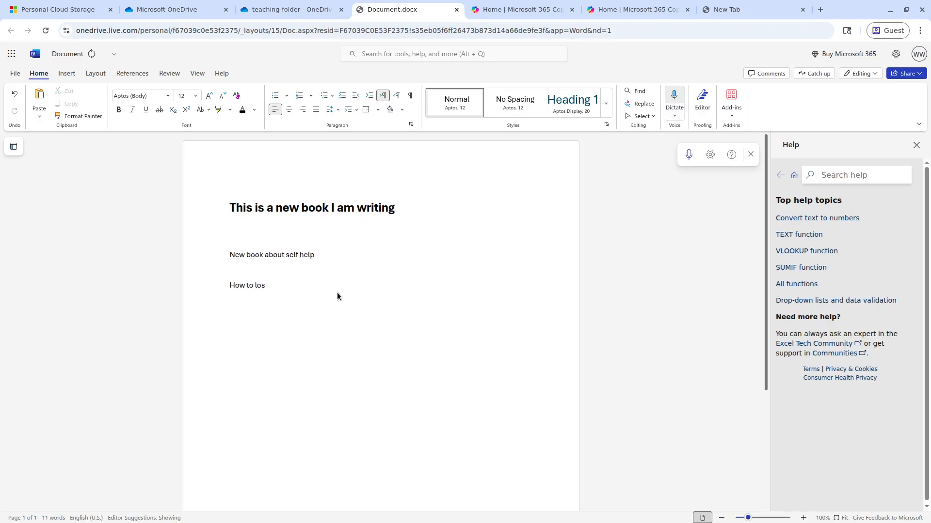
Add a bulleted list under "How to lose weight" with Exercise, Eat well, Sleep, Drink water and Etc, followed by blank lines.
{"action": "key", "text": "Return"}
{"action": "key", "text": "Return"}
{"action": "type", "text": "*"}
{"action": "type", "text": "Exercise"}
{"action": "key", "text": "Return"}
{"action": "type", "text": "Eat well "}
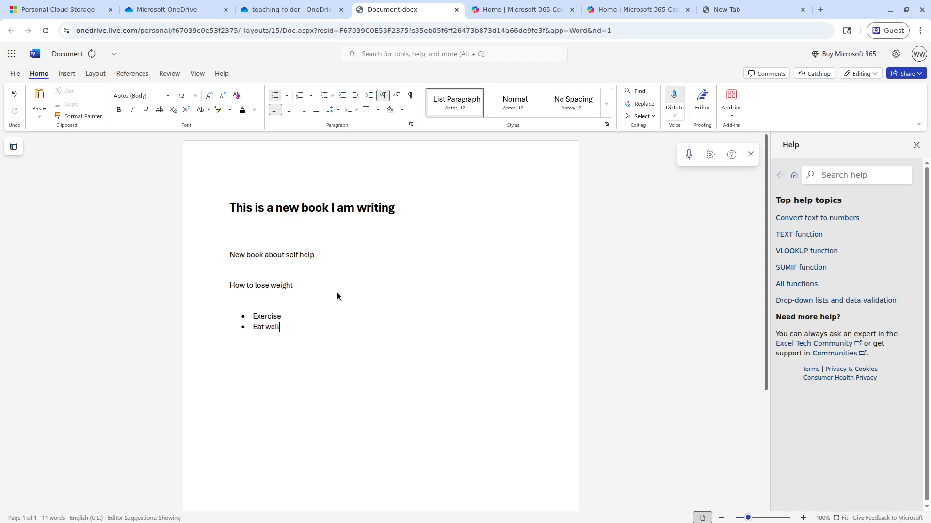
{"action": "type", "text": "Sleep"}
{"action": "key", "text": "Return"}
{"action": "type", "text": "drink water"}
{"action": "key", "text": "Return"}
{"action": "type", "text": "etc"}
{"action": "key", "text": "Return"}
{"action": "key", "text": "Return"}
{"action": "key", "text": "Return"}
{"action": "key", "text": "Return"}
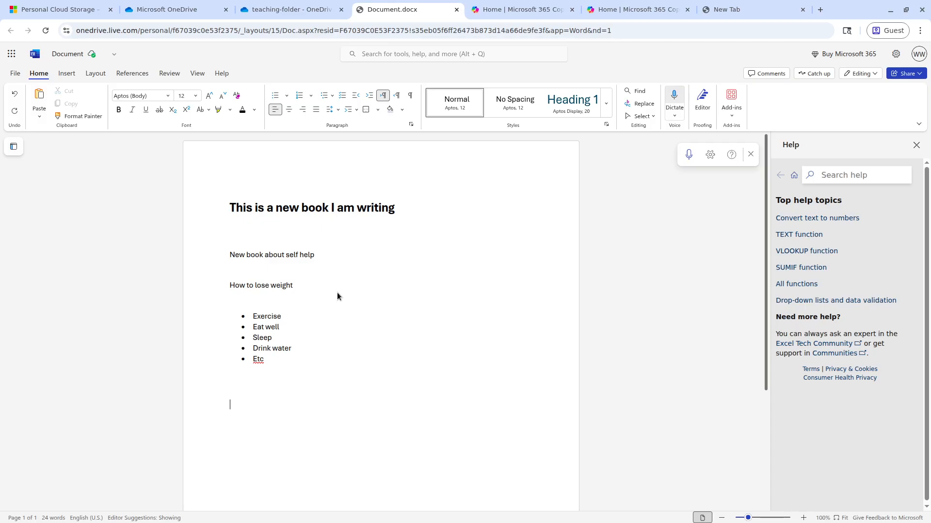
Insert the bullets "Intermittent fasting" and "Eat higher quality foods / eat less hyperprocessed foods / junk food" between Drink water and Etc.
{"action": "left_click", "coordinate": [315, 359]}
{"action": "left_click", "coordinate": [315, 349]}
{"action": "key", "text": "Return"}
{"action": "type", "text": "int"}
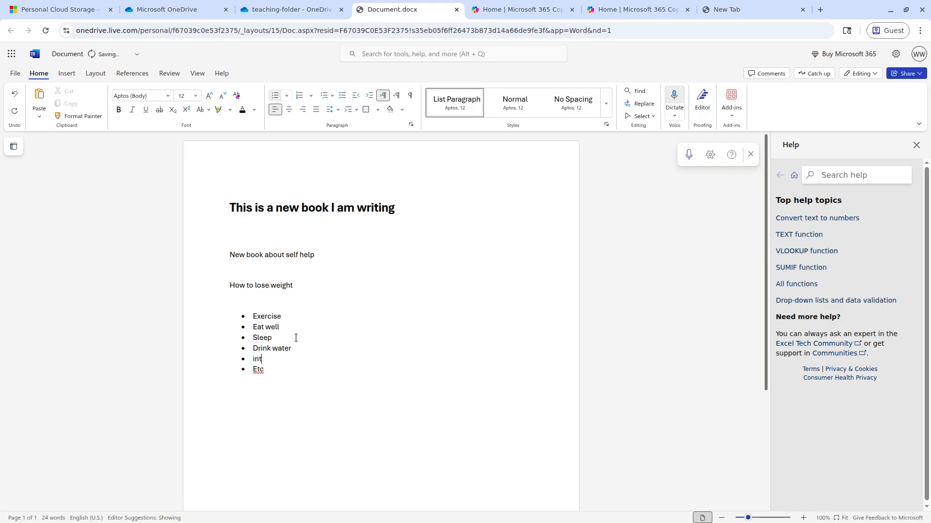
{"action": "type", "text": "ermittent fasthing"}
{"action": "key", "text": "BackSpace"}
{"action": "key", "text": "BackSpace"}
{"action": "key", "text": "BackSpace"}
{"action": "type", "text": "ing"}
{"action": "key", "text": "Return"}
{"action": "type", "text": "eat highqer quality foods / eat less hyper"}
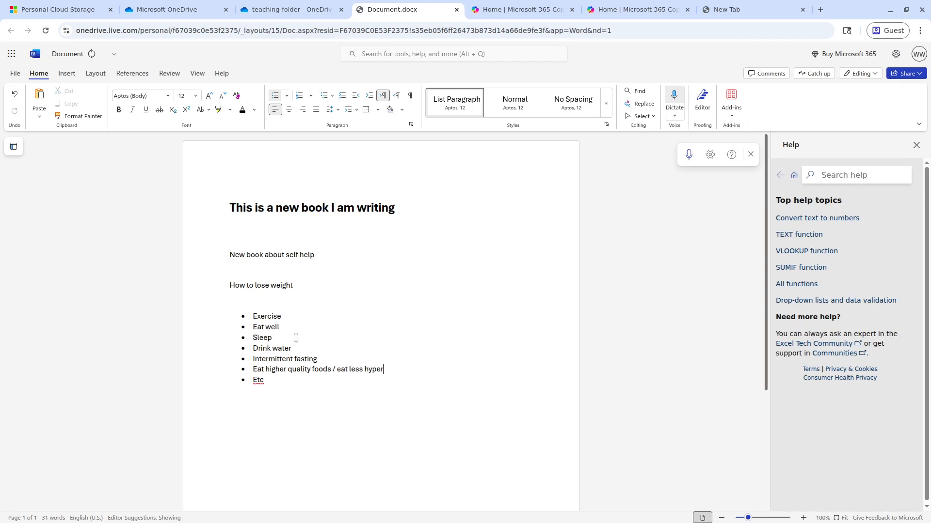
{"action": "type", "text": "ocessed foods / junk food"}
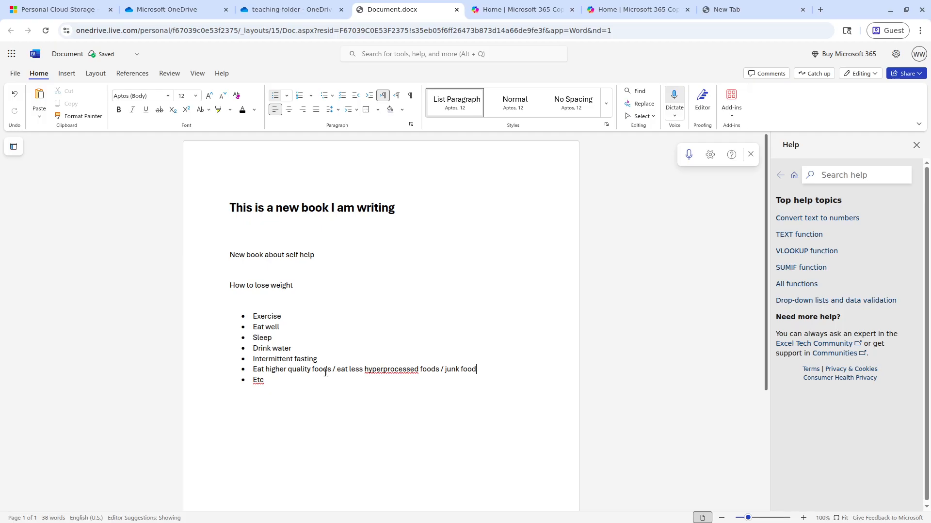
Add blank lines below the bulleted list until the document extends onto a second page.
{"action": "key", "text": "Return"}
{"action": "key", "text": "Return"}
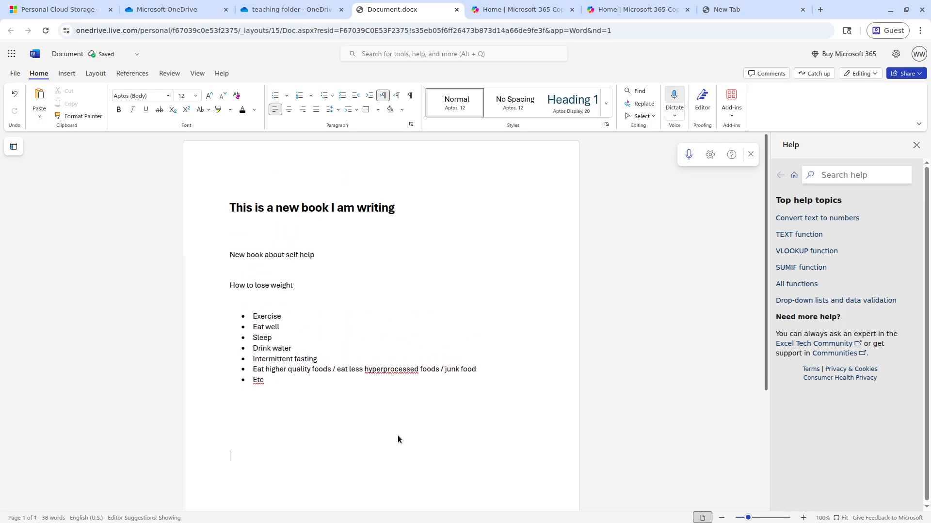
{"action": "key", "text": "ctrl+z"}
{"action": "key", "text": "Return"}
{"action": "key", "text": "Return"}
{"action": "key", "text": "Return"}
{"action": "key", "text": "Return"}
{"action": "key", "text": "Return"}
{"action": "key", "text": "Return"}
{"action": "key", "text": "Return"}
{"action": "key", "text": "Return"}
{"action": "key", "text": "Return"}
{"action": "key", "text": "Return"}
{"action": "key", "text": "Return"}
{"action": "key", "text": "Return"}
{"action": "key", "text": "Return"}
{"action": "key", "text": "Return"}
{"action": "key", "text": "Return"}
Enter placeholder text such as "asdfasdfasdf" on several lines of the second page and return to the bulleted list.
{"action": "type", "text": "asdfasdfasdf"}
{"action": "left_click", "coordinate": [293, 407]}
{"action": "type", "text": "asdfasf"}
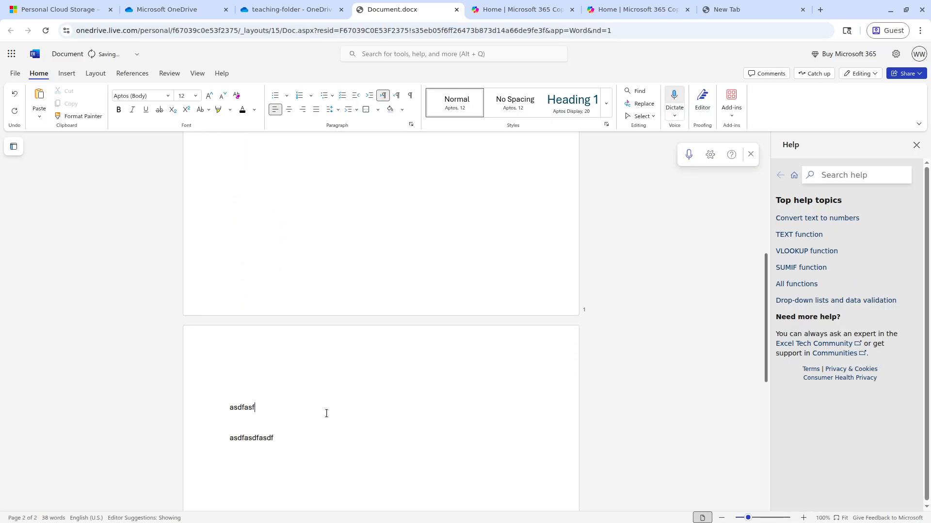
{"action": "type", "text": "asdf"}
{"action": "left_click", "coordinate": [276, 420]}
{"action": "type", "text": "asdfasdfasdfasdf"}
{"action": "scroll", "coordinate": [339, 383], "scroll_direction": "up", "scroll_amount": 6}
{"action": "scroll", "coordinate": [354, 329], "scroll_direction": "down", "scroll_amount": 6}
{"action": "scroll", "coordinate": [347, 257], "scroll_direction": "up", "scroll_amount": 6}
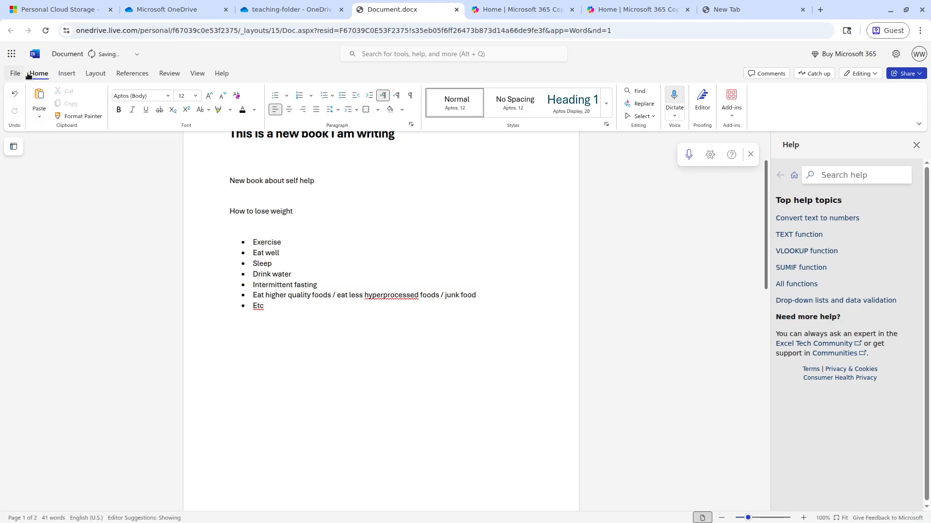
Check which sources are available for inserting a picture into the document.
{"action": "left_click", "coordinate": [73, 74]}
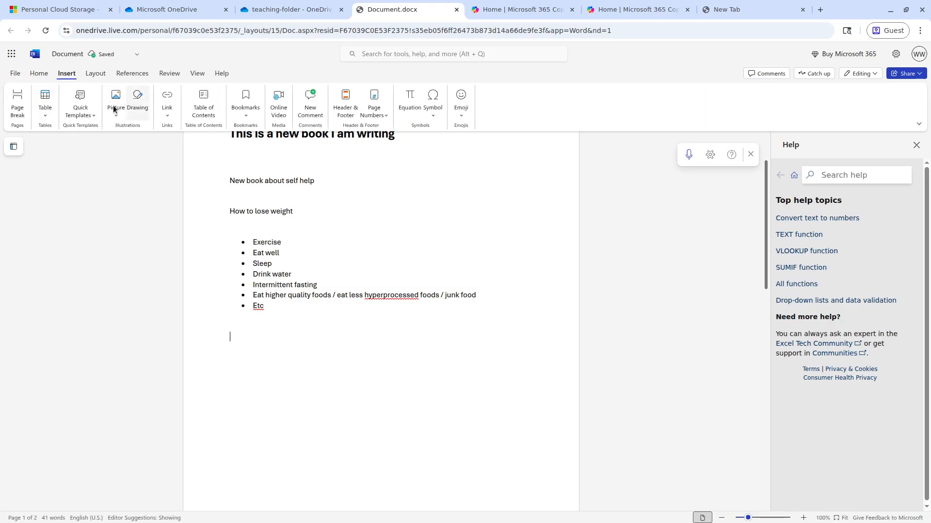
{"action": "left_click", "coordinate": [116, 118]}
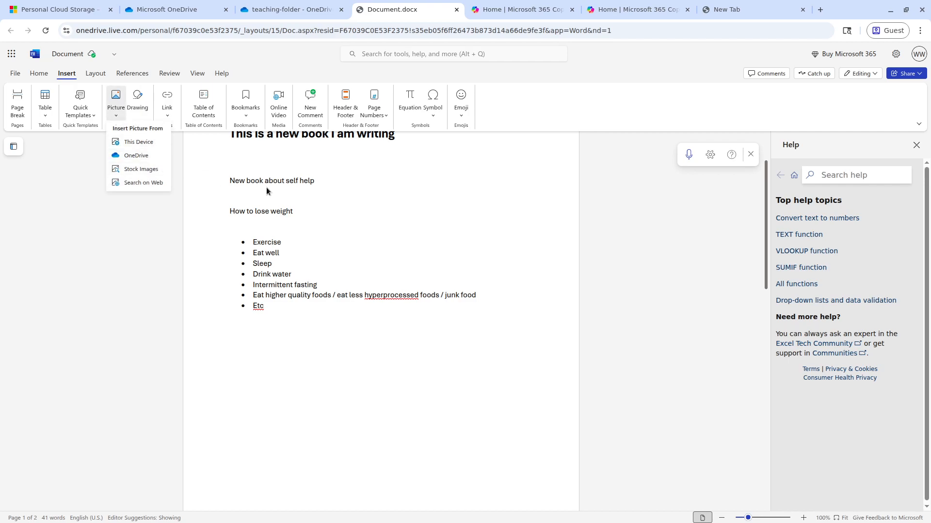
{"action": "key", "text": "Escape"}
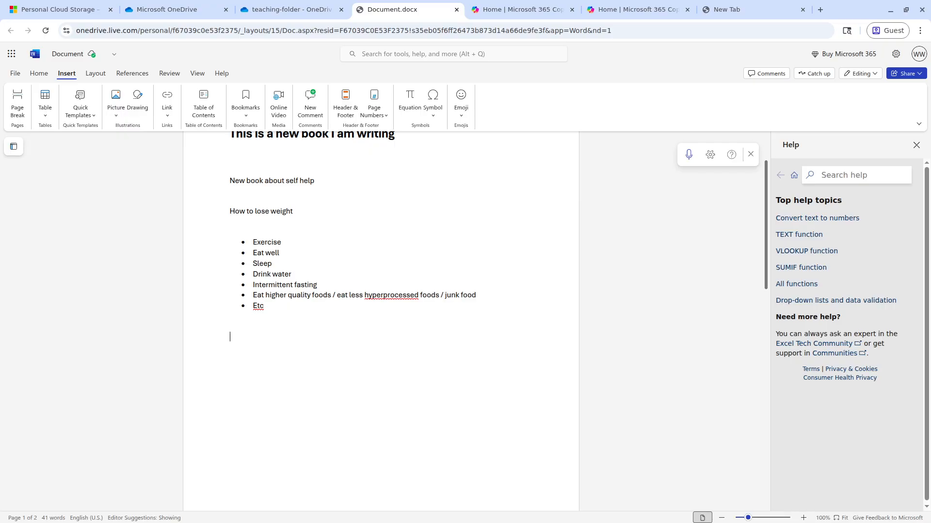
Paste the copied picture of a polar bear playing hockey below the bulleted list and check its placement across the pages.
{"action": "key", "text": "ctrl+v"}
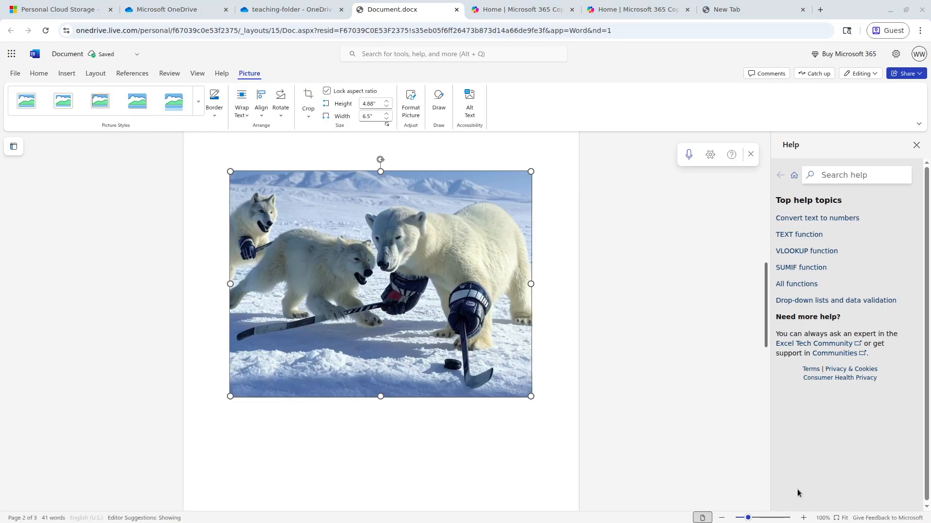
{"action": "left_click", "coordinate": [504, 443]}
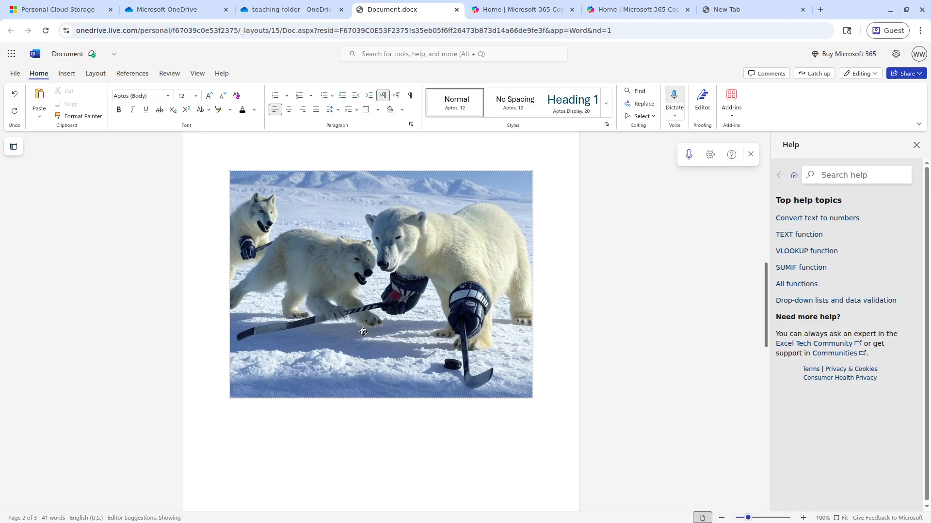
{"action": "scroll", "coordinate": [481, 429], "scroll_direction": "up", "scroll_amount": 1}
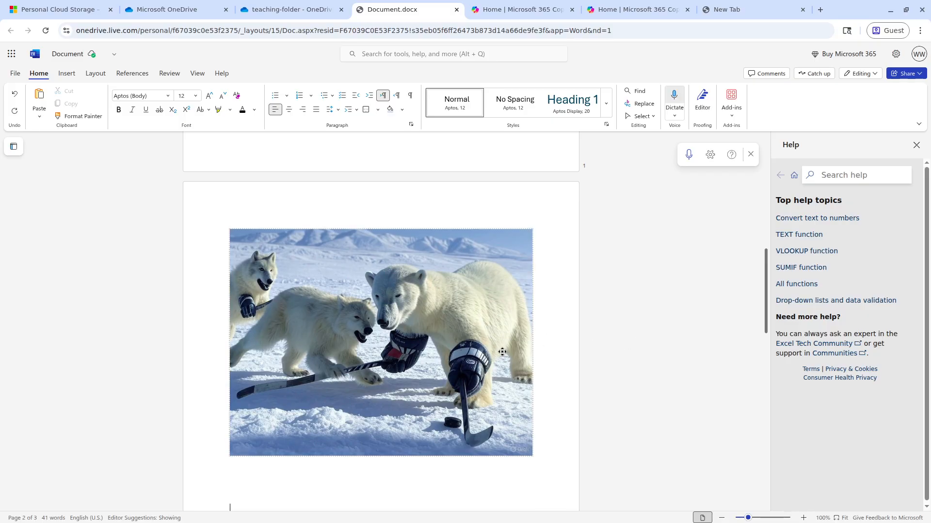
{"action": "scroll", "coordinate": [475, 297], "scroll_direction": "down", "scroll_amount": 2}
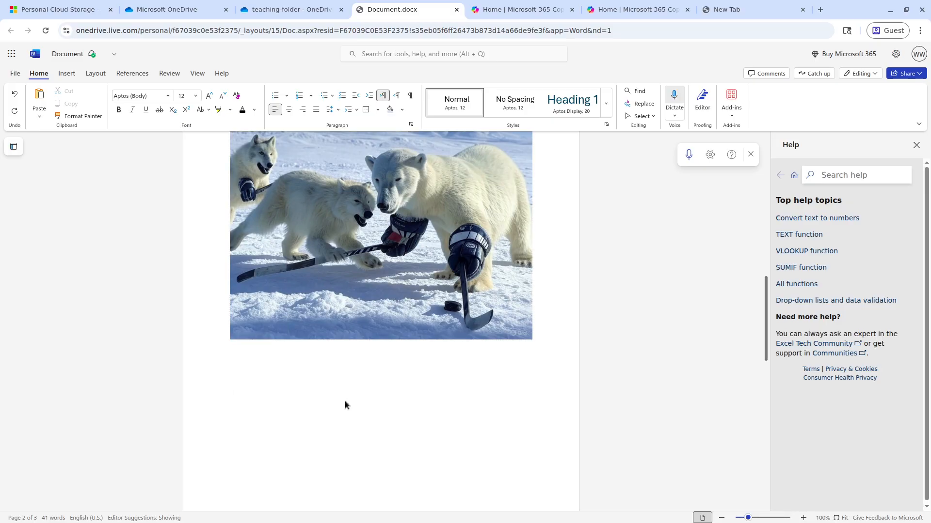
{"action": "scroll", "coordinate": [345, 380], "scroll_direction": "up", "scroll_amount": 3}
{"action": "key", "text": "Delete"}
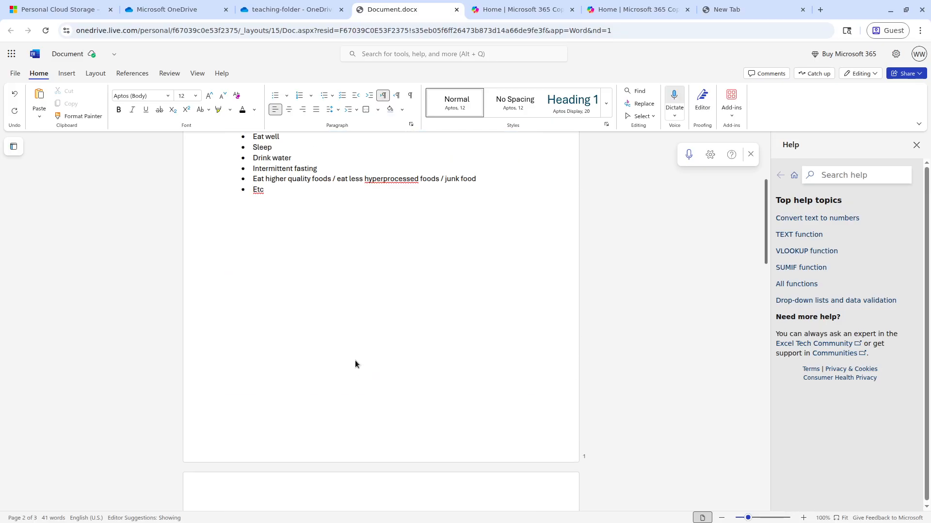
Review the sources for inserting a picture and the page layout options.
{"action": "scroll", "coordinate": [333, 262], "scroll_direction": "up", "scroll_amount": 2}
{"action": "left_click", "coordinate": [70, 75]}
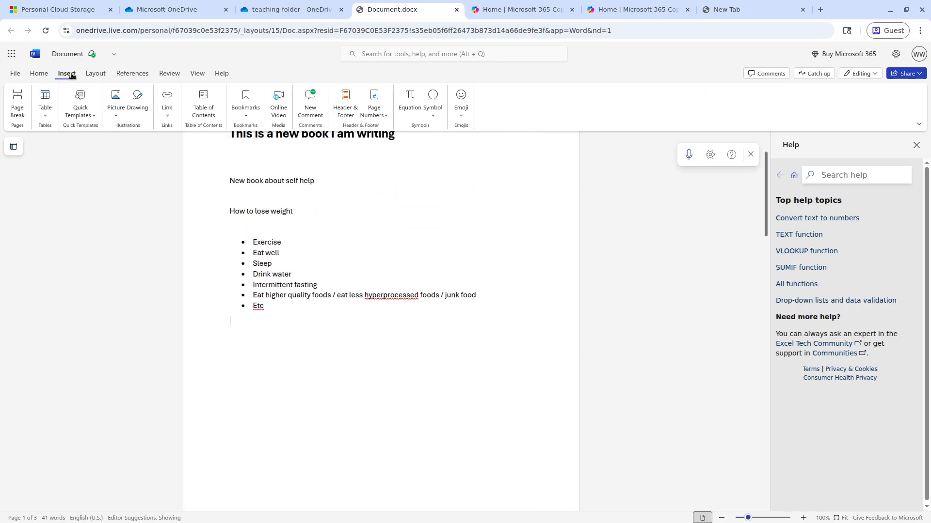
{"action": "left_click", "coordinate": [116, 117]}
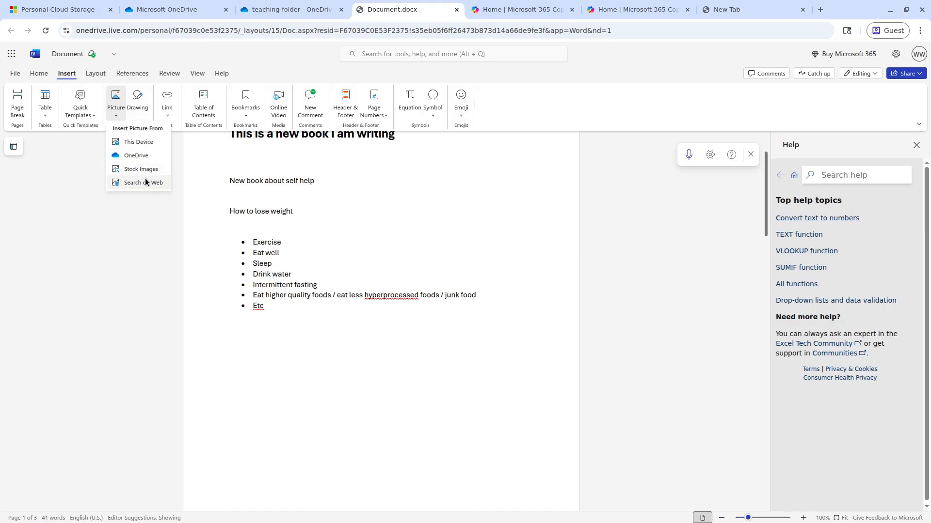
{"action": "left_click", "coordinate": [385, 402]}
{"action": "scroll", "coordinate": [399, 364], "scroll_direction": "up", "scroll_amount": 2}
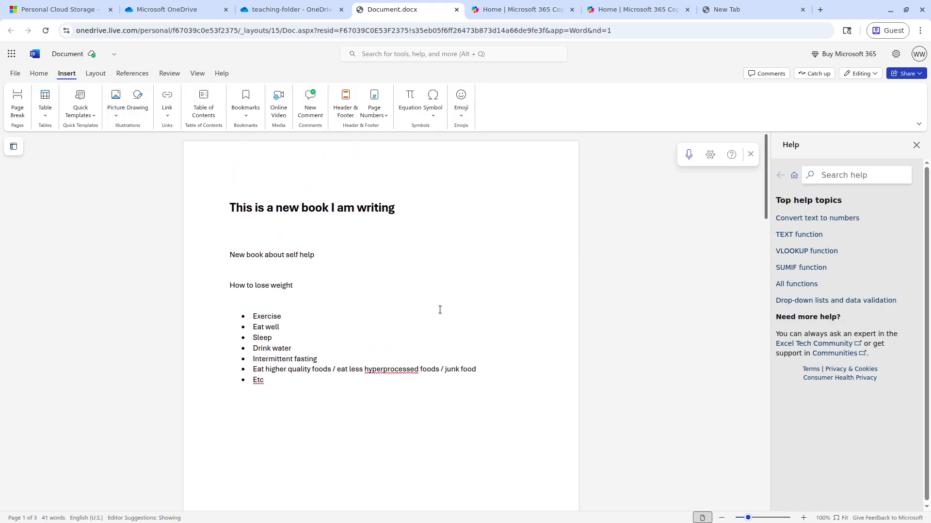
{"action": "left_click", "coordinate": [375, 360]}
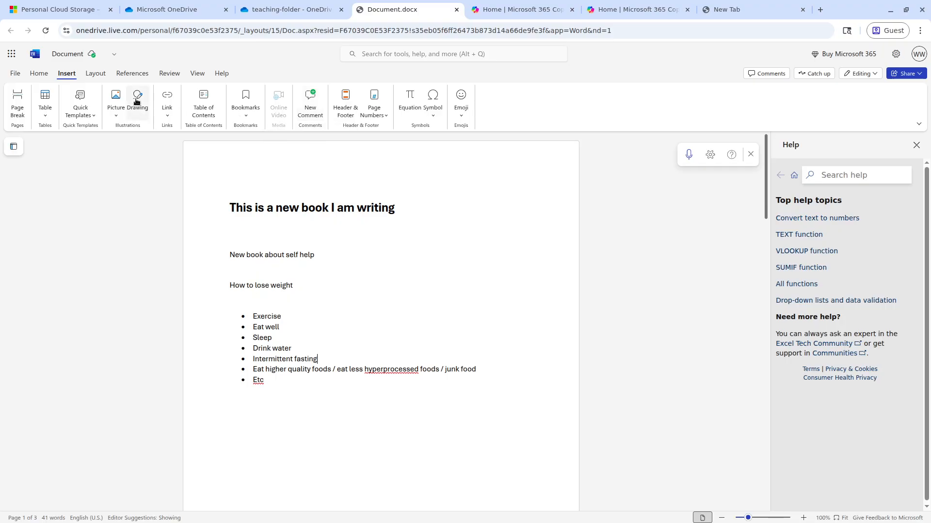
{"action": "left_click", "coordinate": [96, 73]}
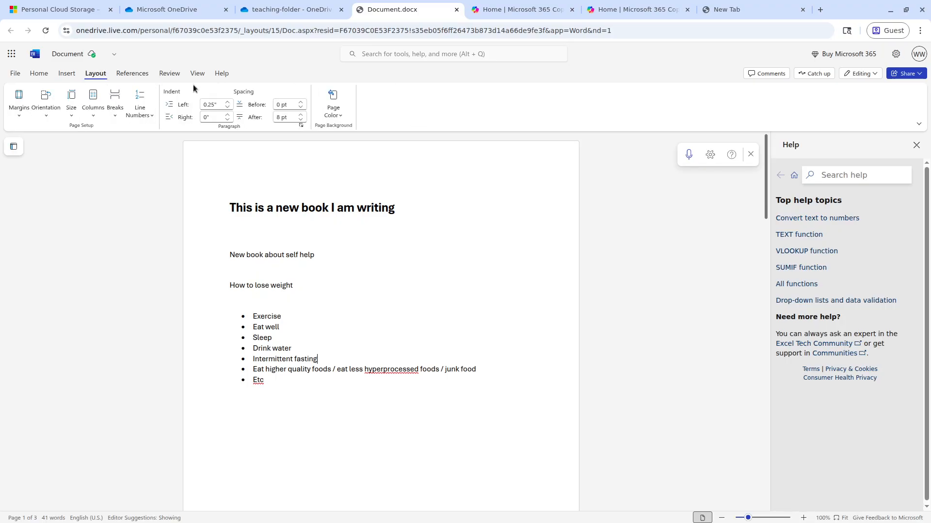
{"action": "left_click", "coordinate": [39, 73]}
{"action": "left_click", "coordinate": [333, 304]}
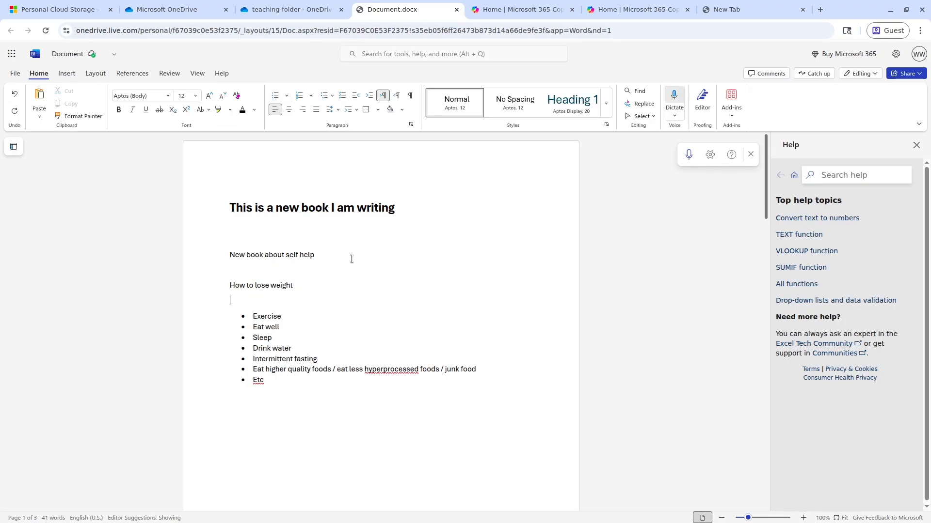
Change the font of the line "New book about self help" to Times New Roman.
{"action": "left_click_drag", "start_coordinate": [351, 257], "coordinate": [225, 258]}
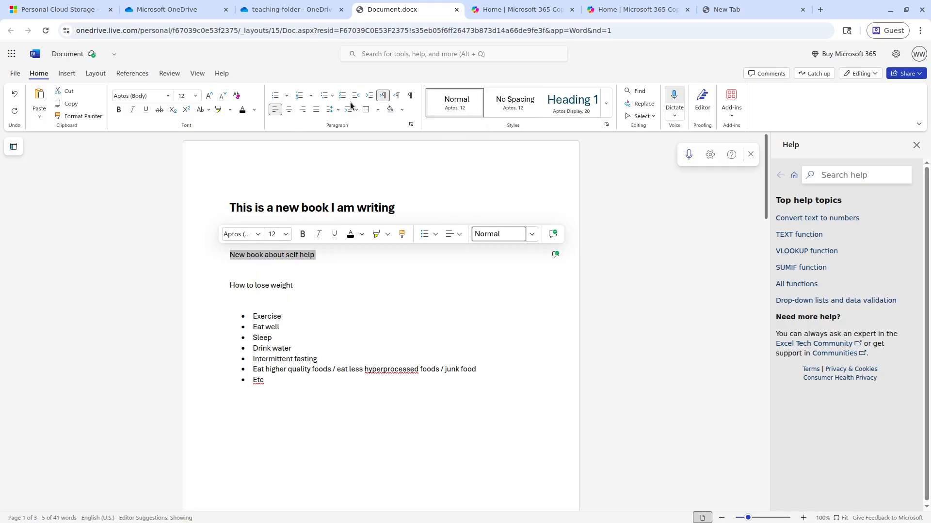
{"action": "left_click", "coordinate": [166, 99]}
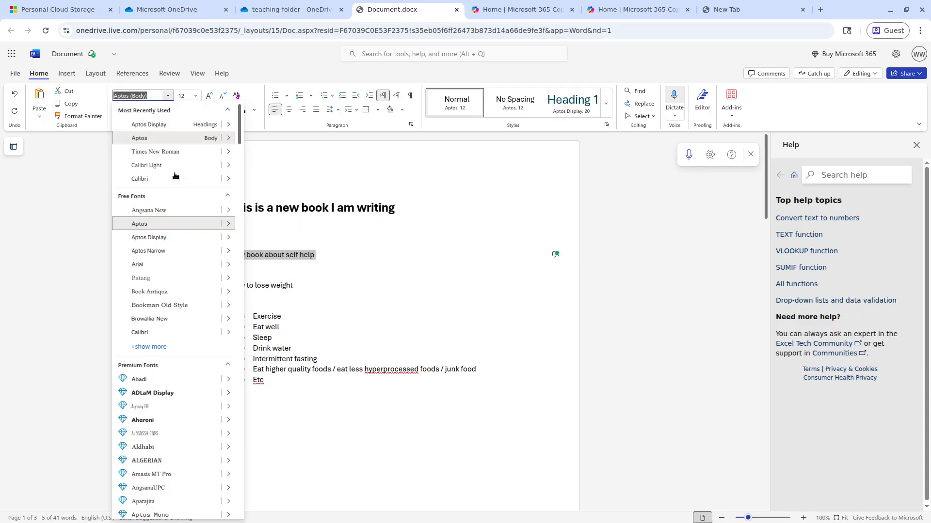
{"action": "left_click", "coordinate": [175, 152]}
{"action": "left_click", "coordinate": [232, 239]}
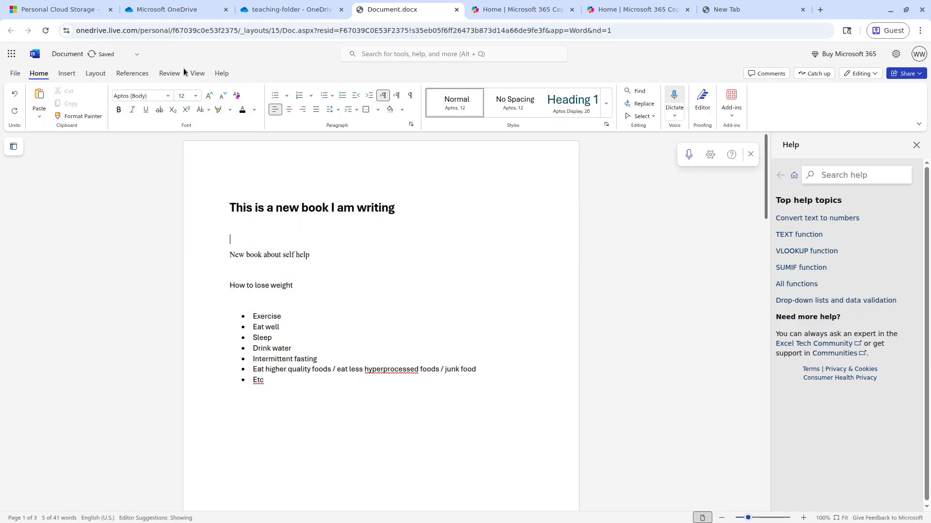
Set the font of the entire document to Times New Roman and check the result across the pages.
{"action": "key", "text": "ctrl+a"}
{"action": "left_click", "coordinate": [167, 96]}
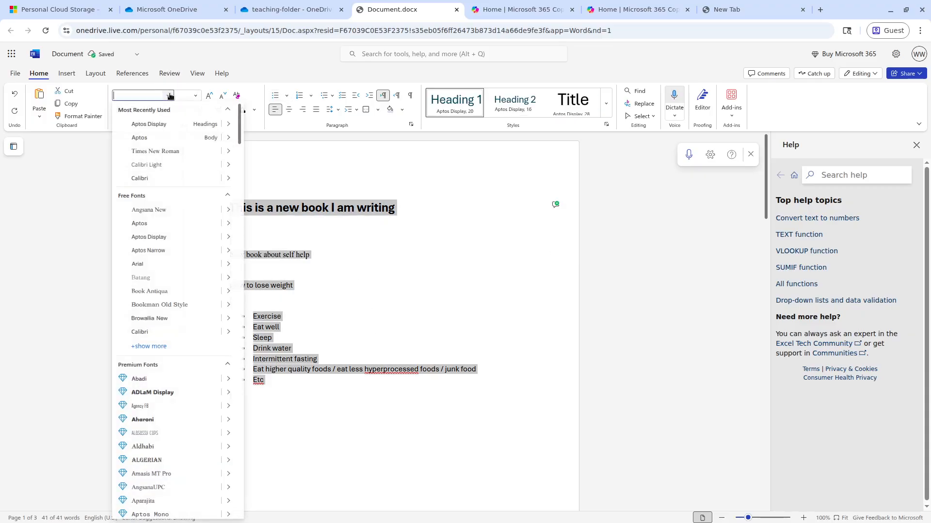
{"action": "left_click", "coordinate": [155, 151]}
{"action": "scroll", "coordinate": [413, 271], "scroll_direction": "up", "scroll_amount": 10}
{"action": "scroll", "coordinate": [407, 261], "scroll_direction": "up", "scroll_amount": 5}
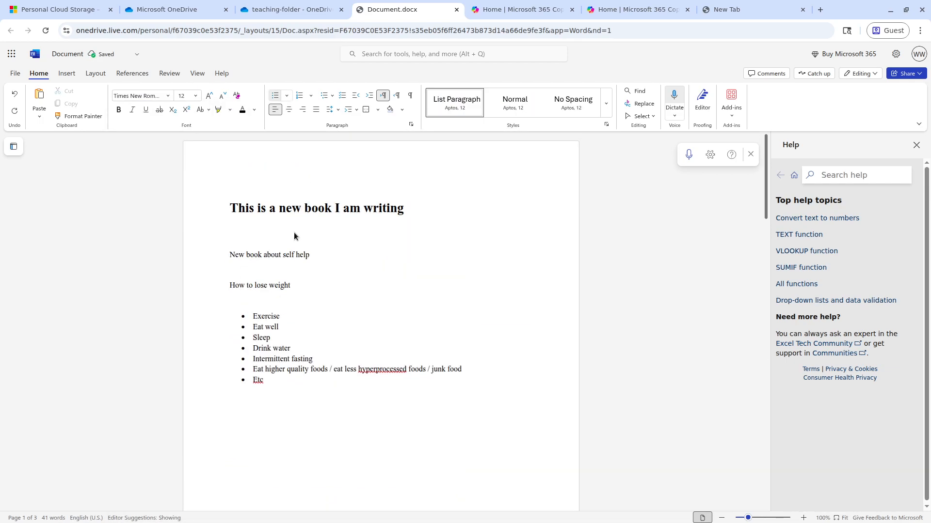
{"action": "scroll", "coordinate": [327, 323], "scroll_direction": "down", "scroll_amount": 7}
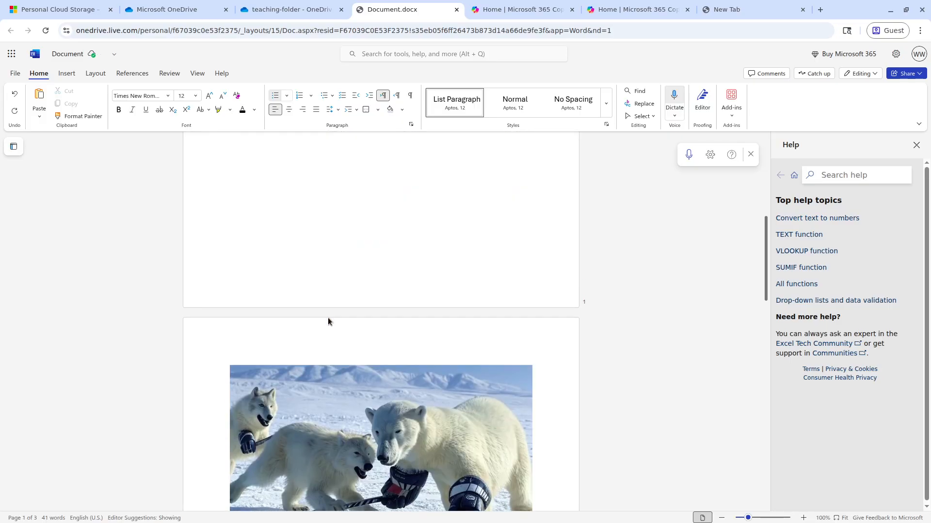
{"action": "scroll", "coordinate": [328, 321], "scroll_direction": "up", "scroll_amount": 7}
Apply the Heading 2 style to the bulleted list, from "Exercise" to "Etc", including the blank line above it.
{"action": "left_click_drag", "start_coordinate": [296, 385], "coordinate": [233, 302]}
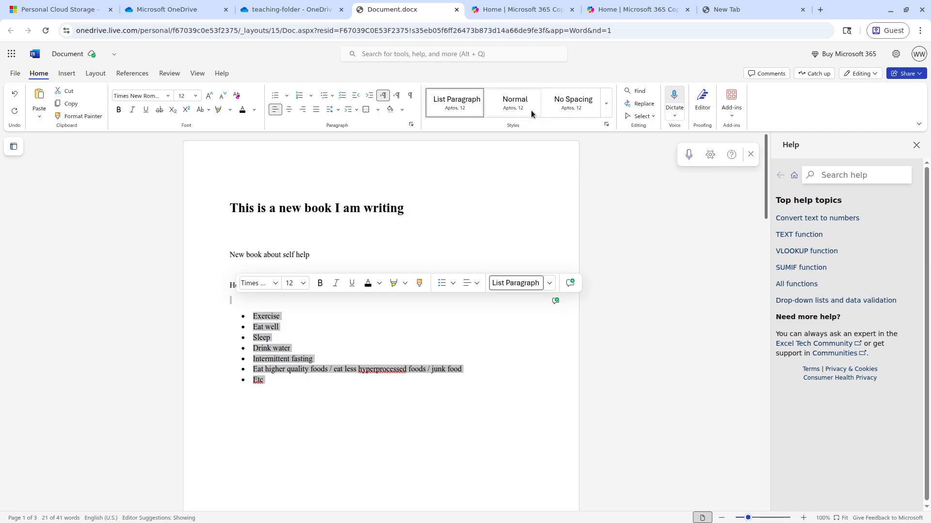
{"action": "left_click", "coordinate": [606, 103]}
{"action": "scroll", "coordinate": [582, 212], "scroll_direction": "down", "scroll_amount": 1}
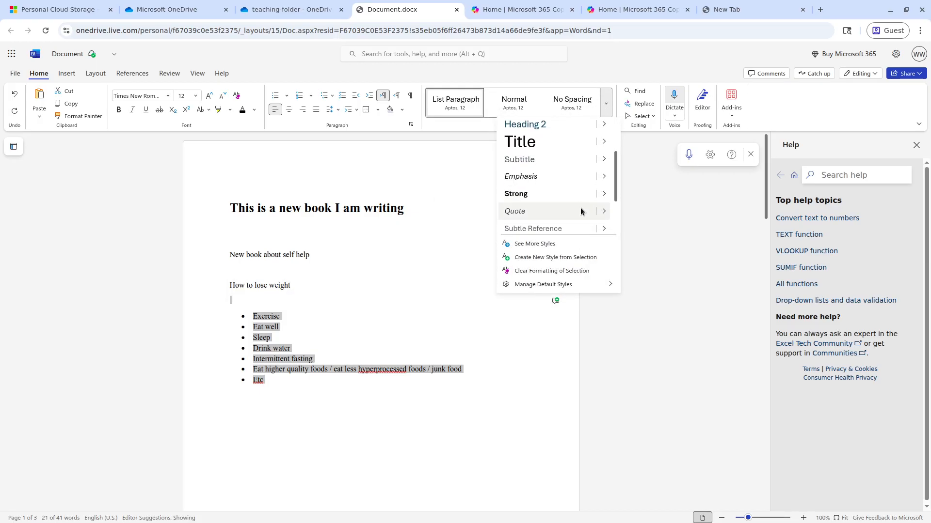
{"action": "scroll", "coordinate": [582, 212], "scroll_direction": "up", "scroll_amount": 2}
{"action": "left_click", "coordinate": [604, 166]}
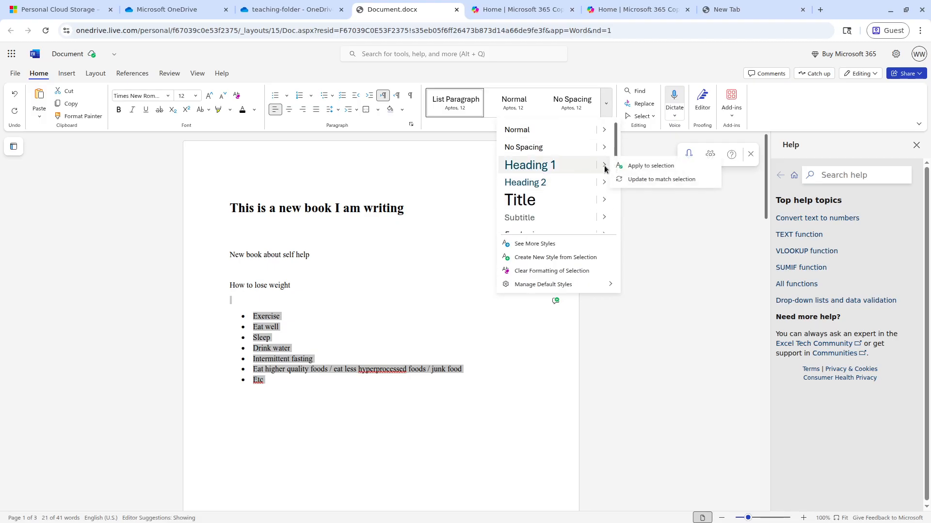
{"action": "left_click", "coordinate": [543, 186]}
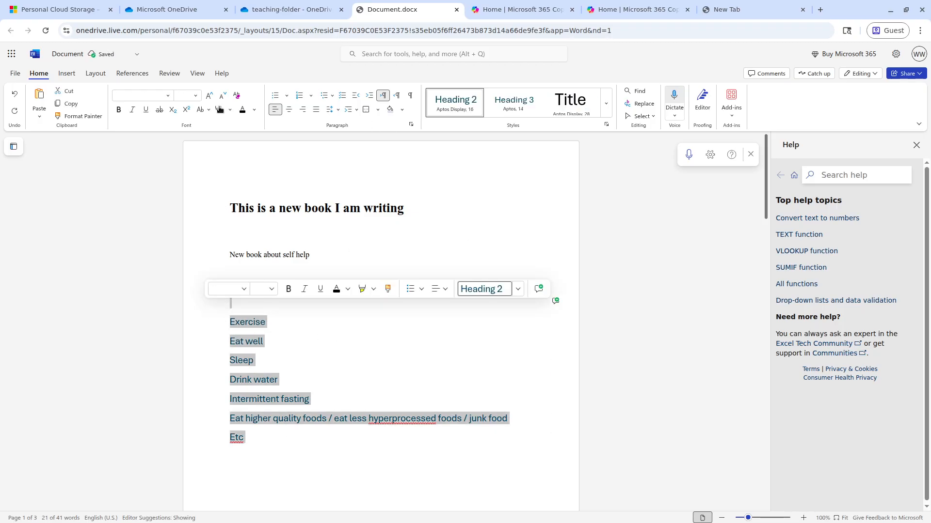
Make the Heading 2 list lines bold and set their font color to green.
{"action": "left_click", "coordinate": [124, 114]}
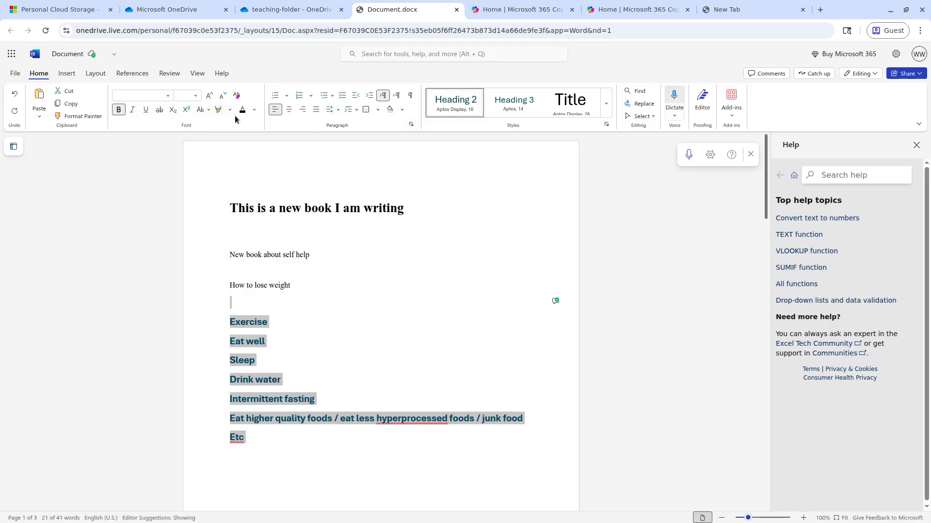
{"action": "left_click", "coordinate": [253, 111]}
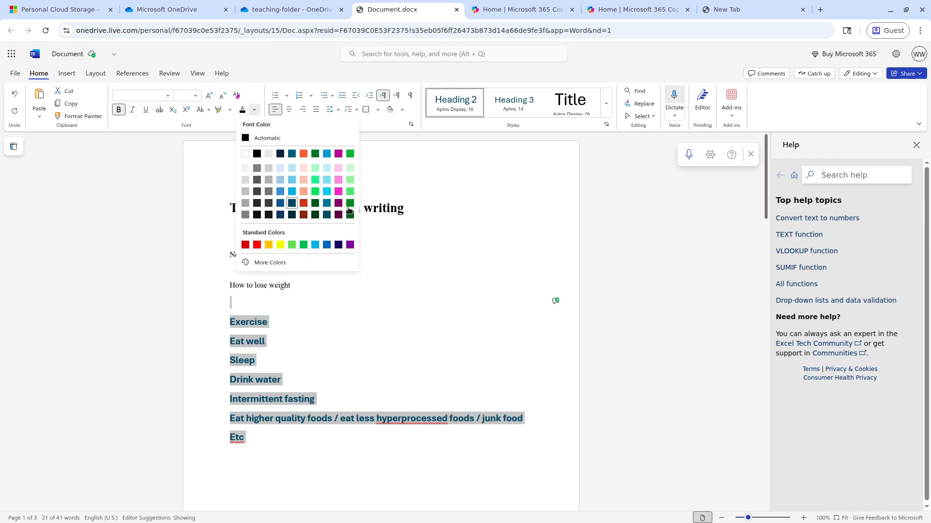
{"action": "left_click", "coordinate": [349, 154]}
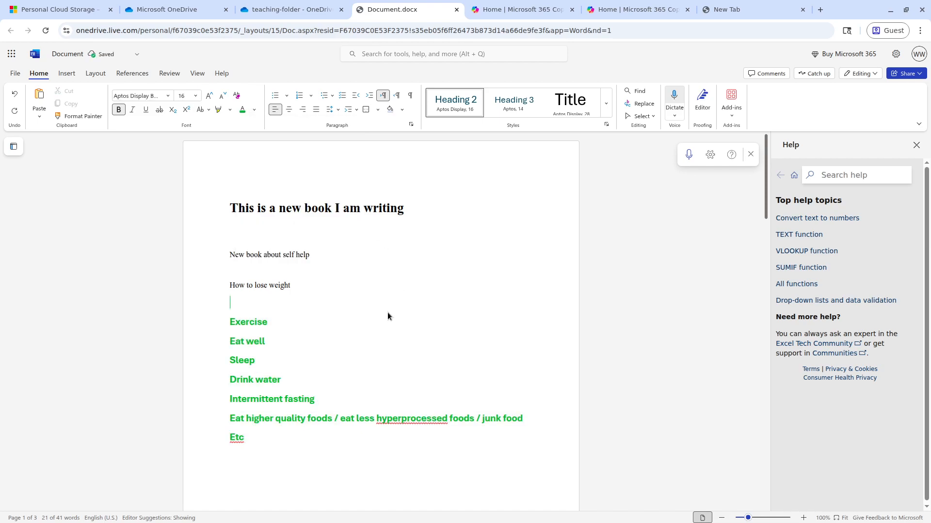
Export the document as a PDF and download a Word copy of it.
{"action": "scroll", "coordinate": [421, 292], "scroll_direction": "down", "scroll_amount": 5}
{"action": "left_click", "coordinate": [15, 73]}
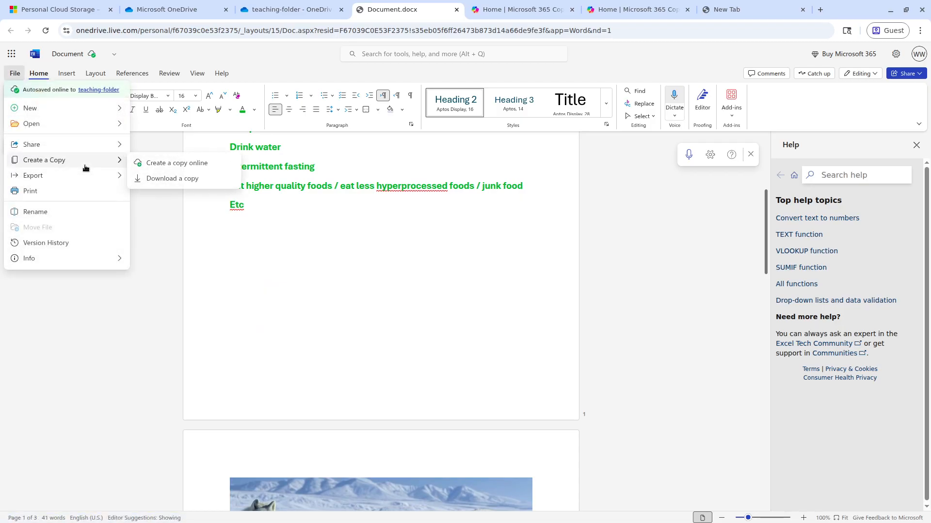
{"action": "mouse_move", "coordinate": [80, 177]}
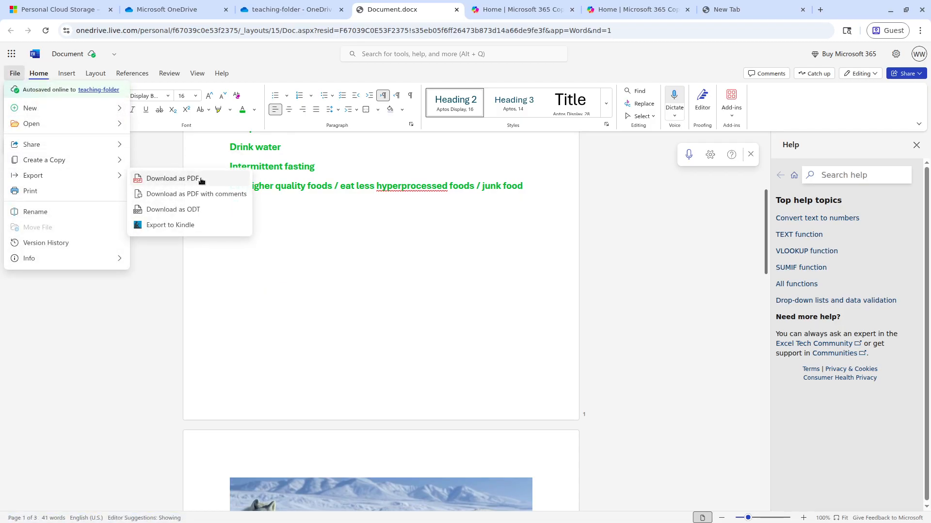
{"action": "mouse_move", "coordinate": [67, 151]}
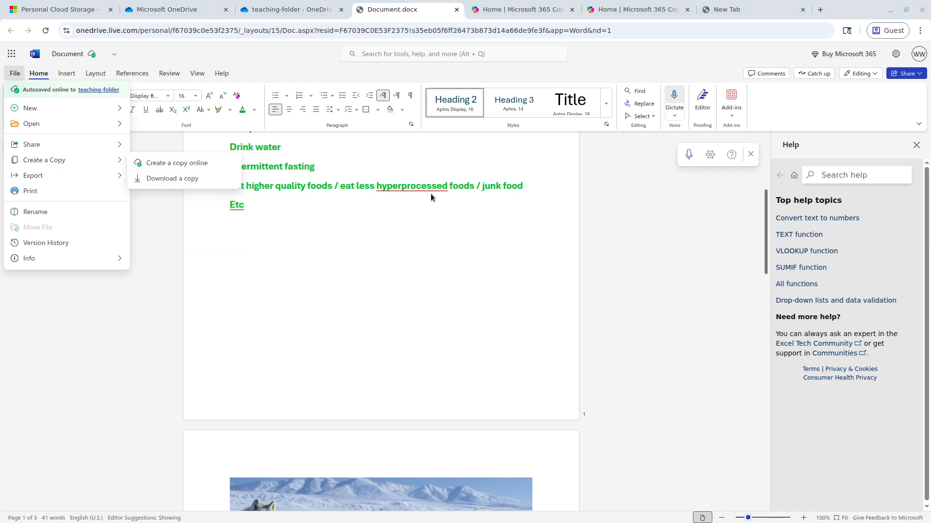
{"action": "key", "text": "Escape"}
{"action": "left_click", "coordinate": [15, 73]}
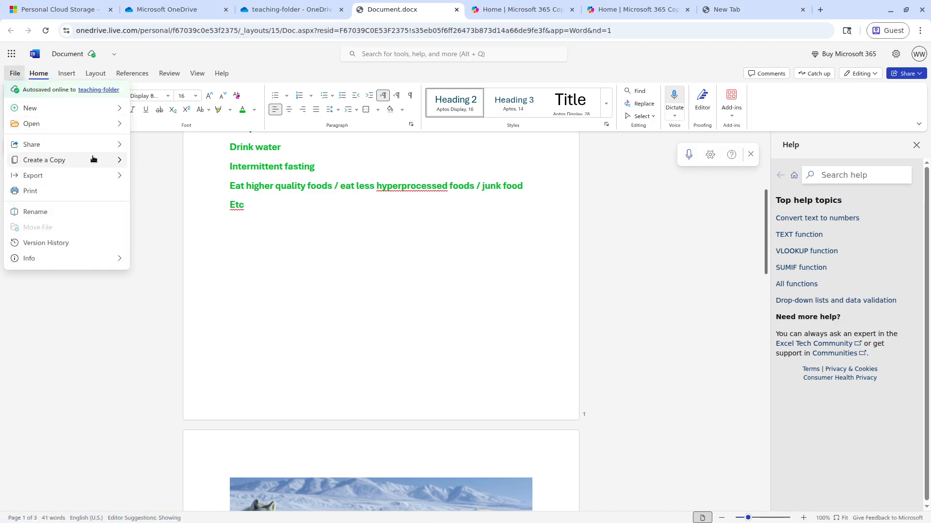
{"action": "mouse_move", "coordinate": [93, 160]}
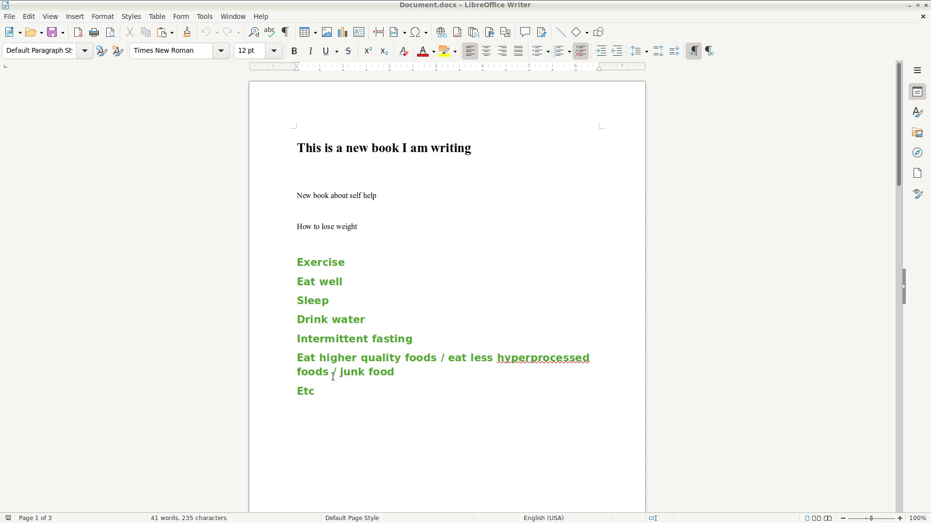
Look through the pages of the downloaded Document.docx in LibreOffice Writer, checking the text and the picture.
{"action": "scroll", "coordinate": [478, 141], "scroll_direction": "down", "scroll_amount": 10}
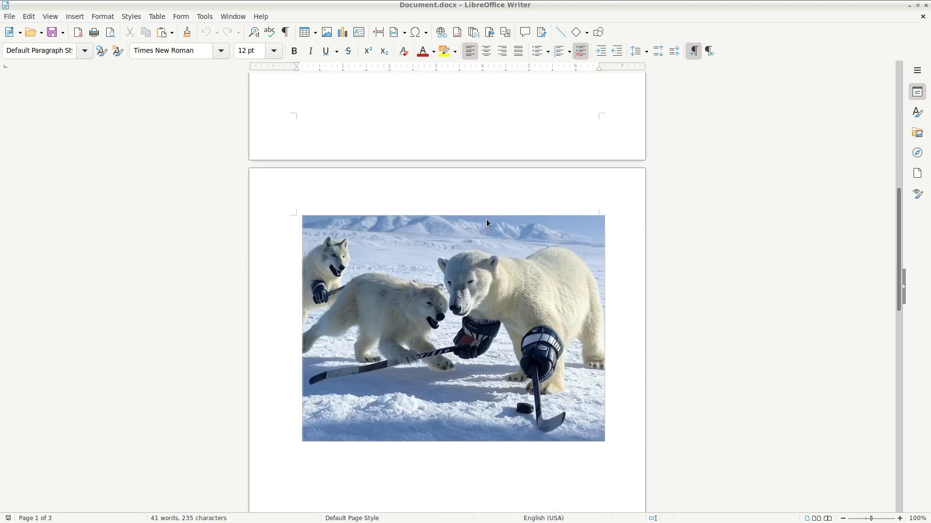
{"action": "scroll", "coordinate": [487, 219], "scroll_direction": "up", "scroll_amount": 5}
{"action": "scroll", "coordinate": [486, 219], "scroll_direction": "down", "scroll_amount": 5}
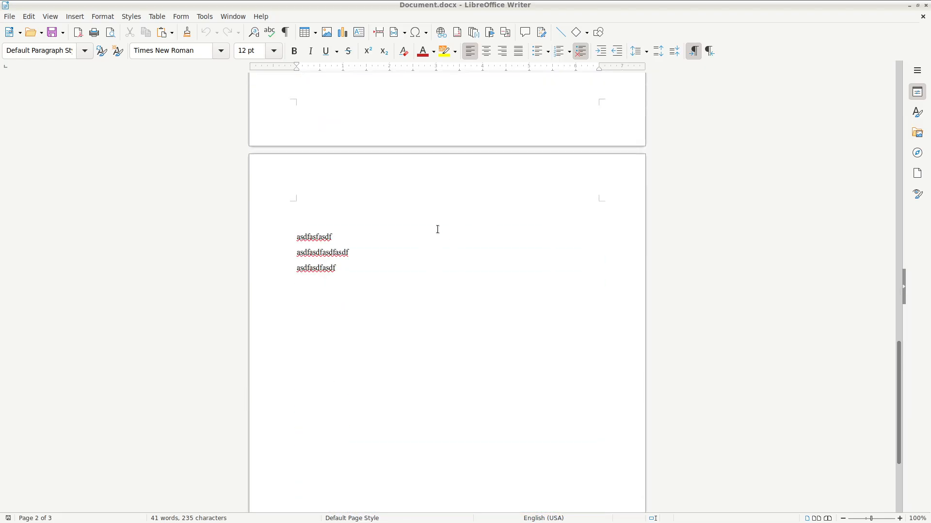
Switch to the exported Document.pdf and examine its title, list and placeholder text across all pages.
{"action": "left_click", "coordinate": [295, 515]}
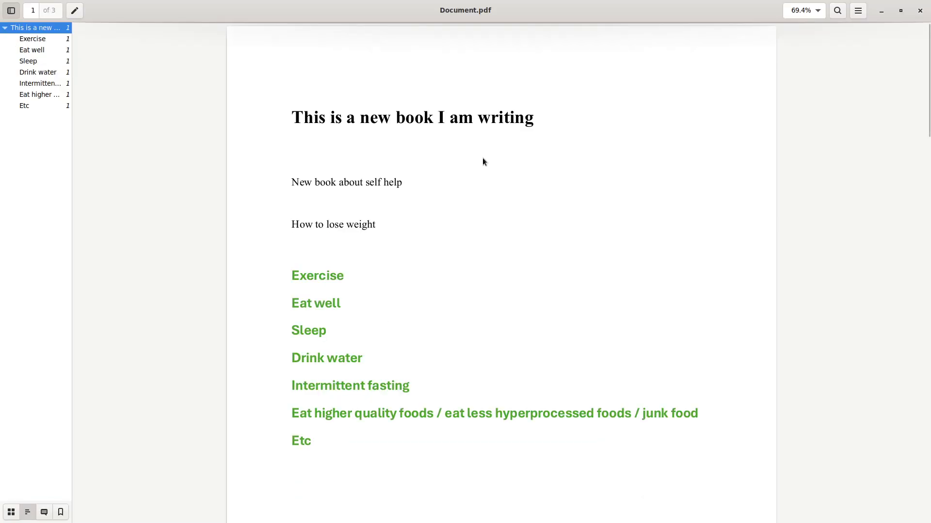
{"action": "scroll", "coordinate": [483, 162], "scroll_direction": "down", "scroll_amount": 15}
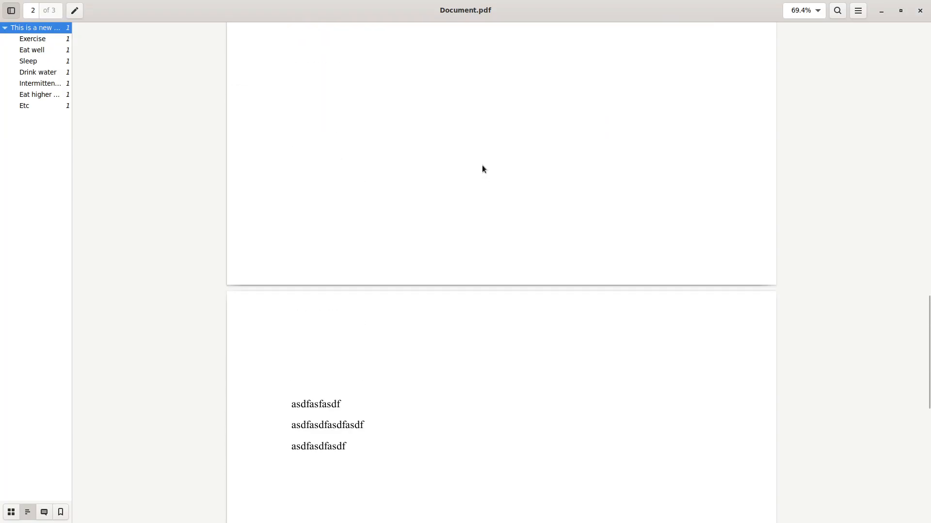
{"action": "scroll", "coordinate": [482, 165], "scroll_direction": "up", "scroll_amount": 15}
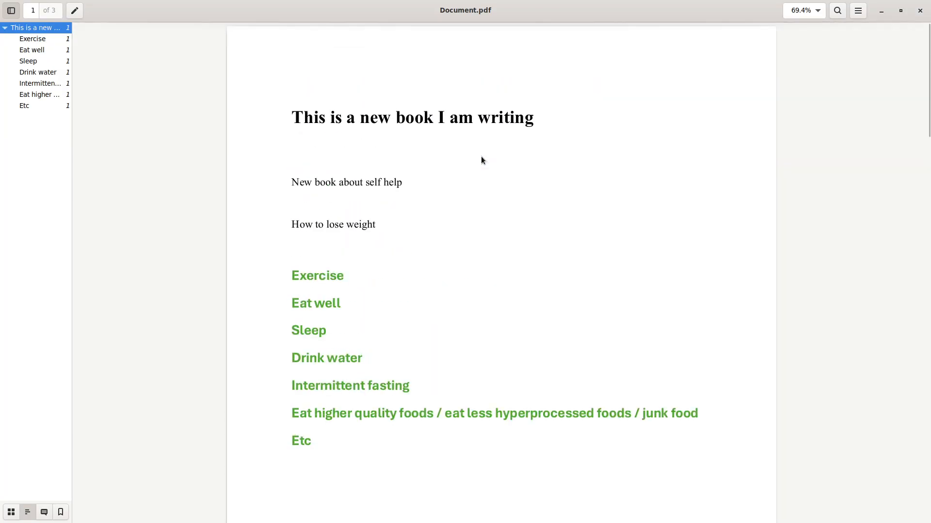
{"action": "double_click", "coordinate": [506, 117]}
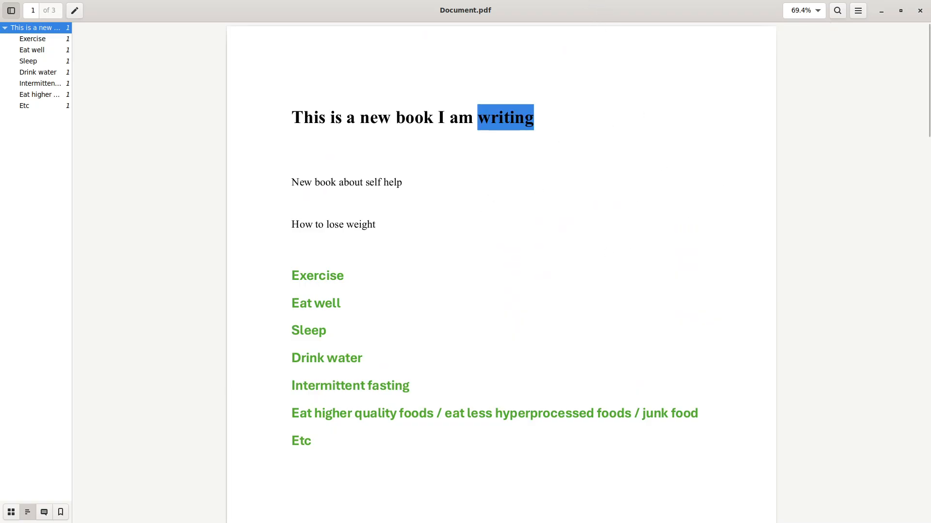
Return to OneDrive in the browser, close the Document.docx tab and open teaching-folder.
{"action": "key", "text": "alt+Tab"}
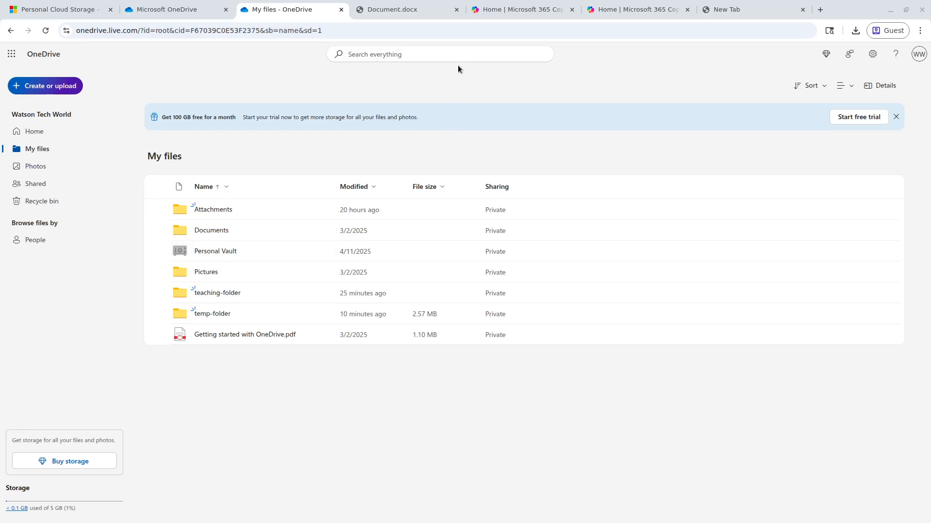
{"action": "left_click", "coordinate": [456, 10]}
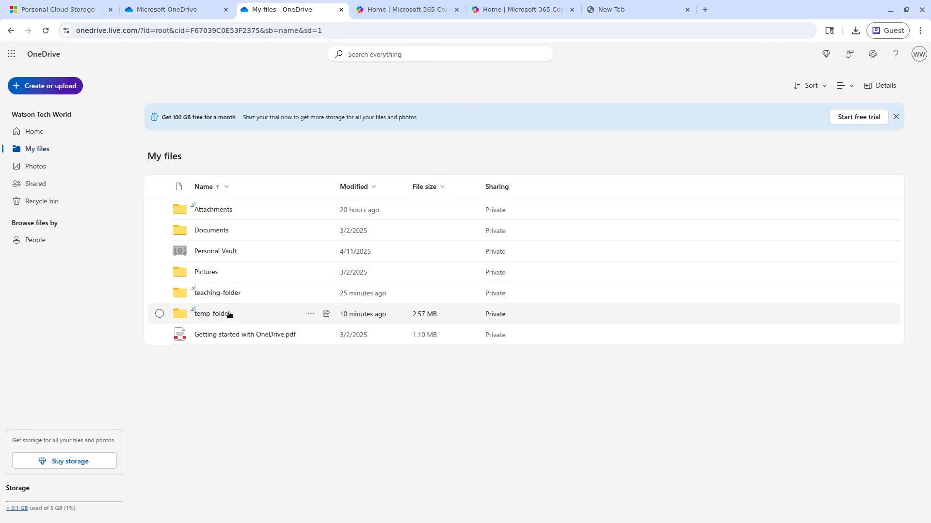
{"action": "left_click", "coordinate": [223, 293]}
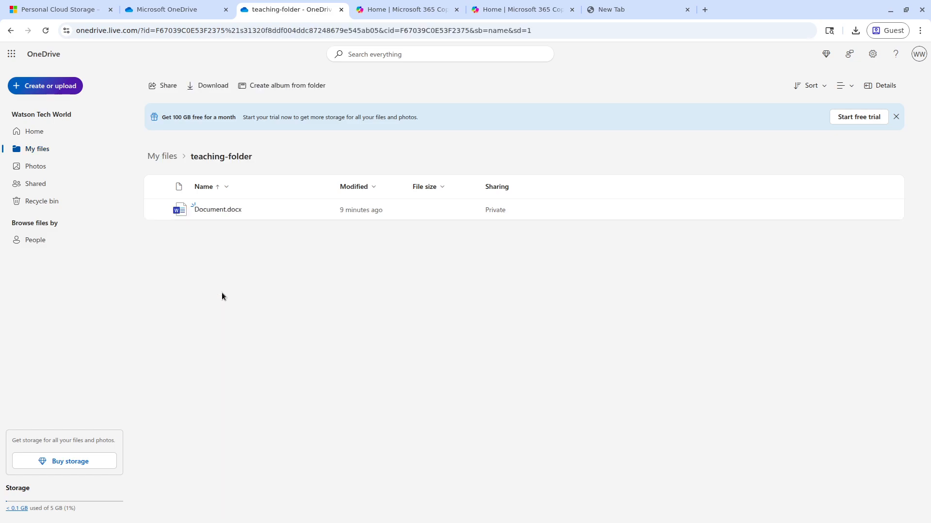
Check which kinds of files can be created or uploaded in teaching-folder.
{"action": "right_click", "coordinate": [270, 254]}
{"action": "key", "text": "Escape"}
{"action": "left_click", "coordinate": [53, 87]}
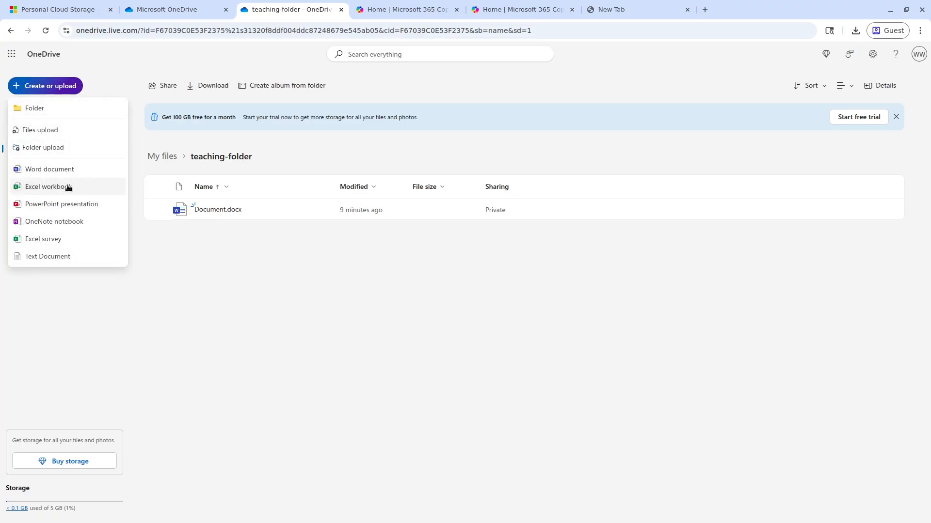
{"action": "left_click", "coordinate": [46, 86]}
{"action": "left_click", "coordinate": [46, 86]}
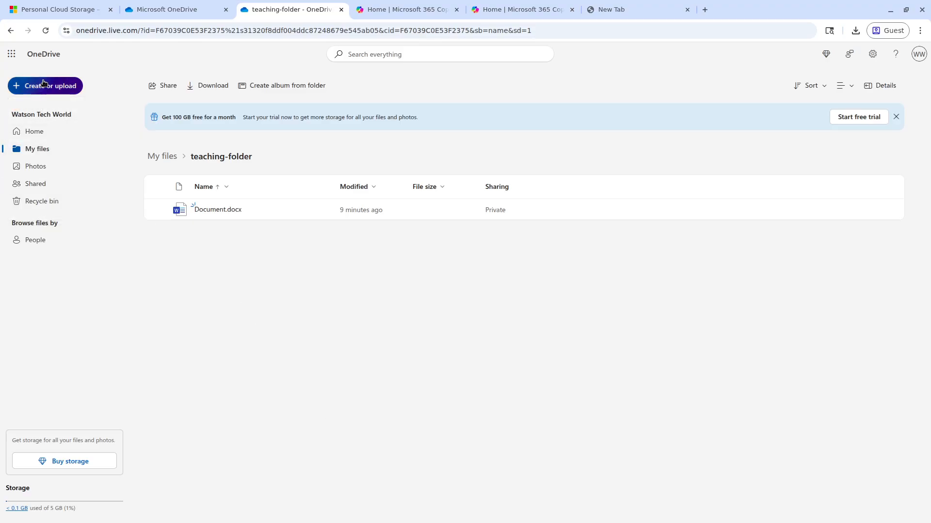
Create a new Excel workbook in teaching-folder and place the cursor in its blank sheet.
{"action": "left_click", "coordinate": [47, 187]}
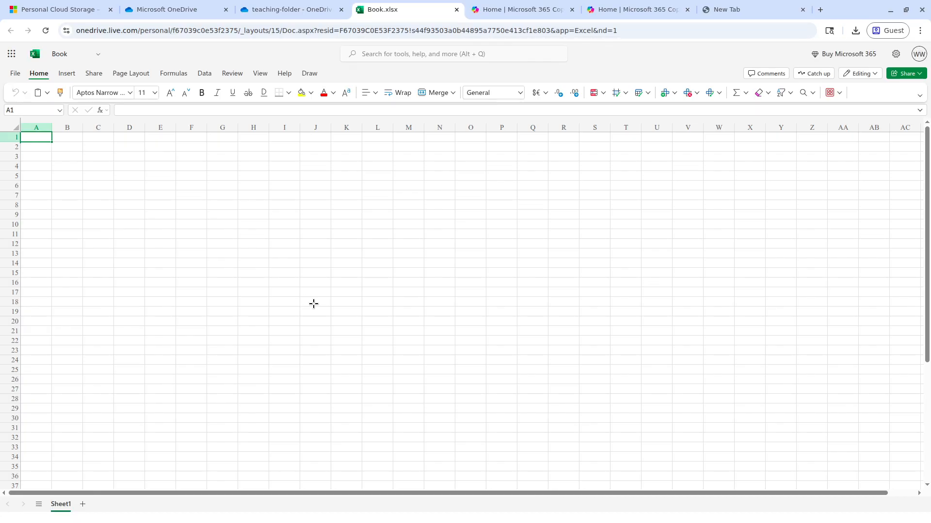
{"action": "left_click", "coordinate": [196, 195]}
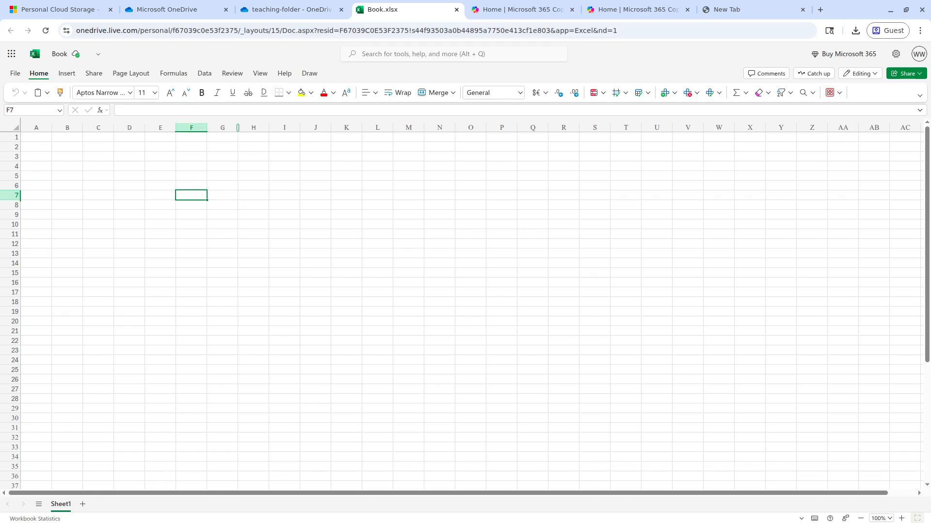
{"action": "left_click", "coordinate": [284, 189]}
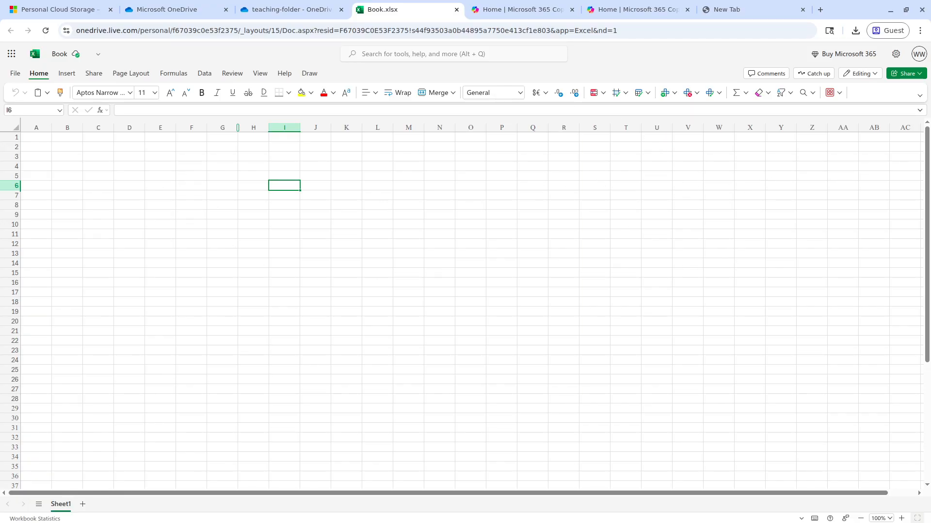
Paste the copied table of names, careers, salaries, genders and ages into the sheet starting at A1, and dismiss the auto-fit notice.
{"action": "key", "text": "ctrl+a"}
{"action": "key", "text": "ctrl+v"}
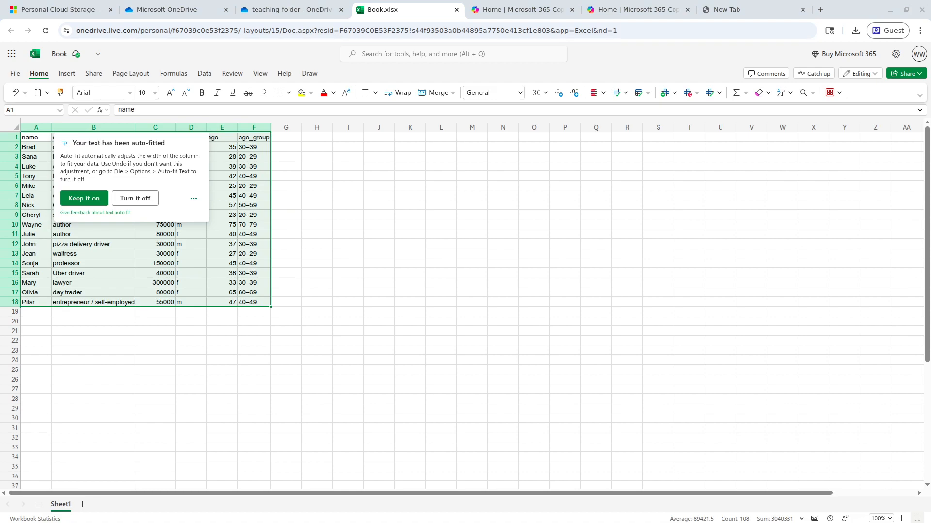
{"action": "left_click", "coordinate": [148, 200]}
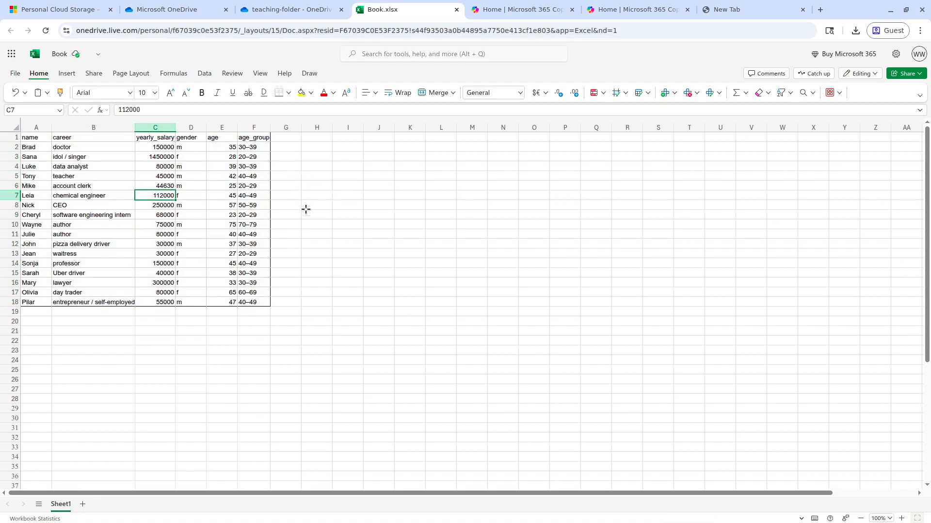
Enlarge the sheet to 160% and look through all rows and columns of the pasted table, from name to age_group.
{"action": "scroll", "coordinate": [328, 257], "scroll_direction": "up", "scroll_amount": 5, "text": "ctrl"}
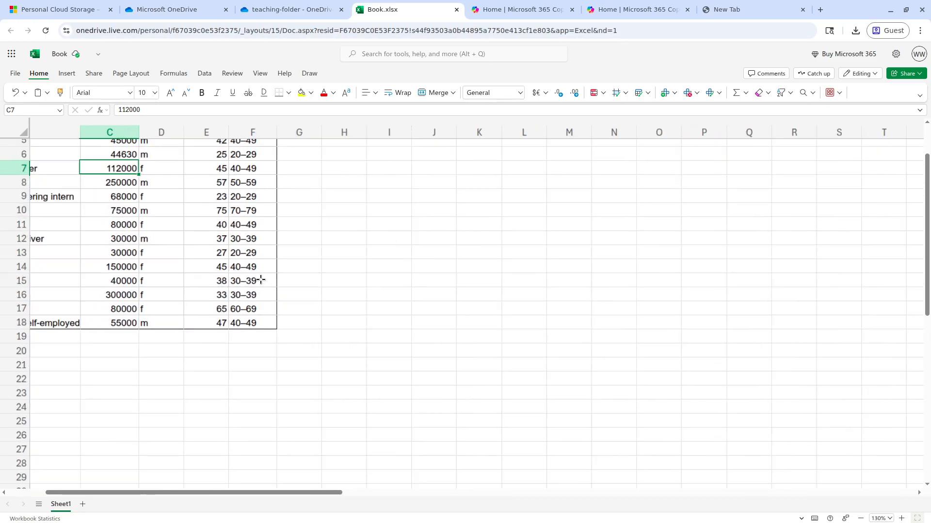
{"action": "left_click_drag", "start_coordinate": [250, 494], "coordinate": [125, 489]}
{"action": "scroll", "coordinate": [193, 374], "scroll_direction": "up", "scroll_amount": 3}
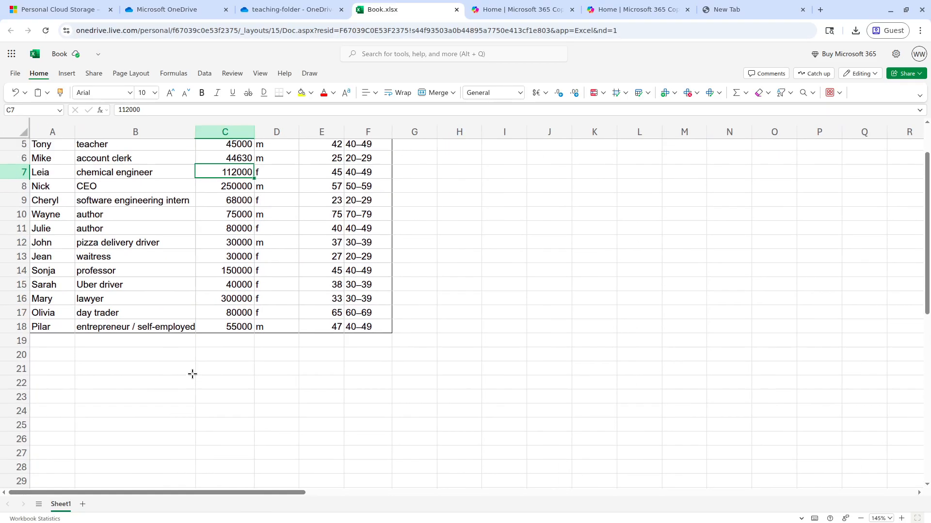
{"action": "scroll", "coordinate": [232, 193], "scroll_direction": "down", "scroll_amount": 1, "text": "ctrl"}
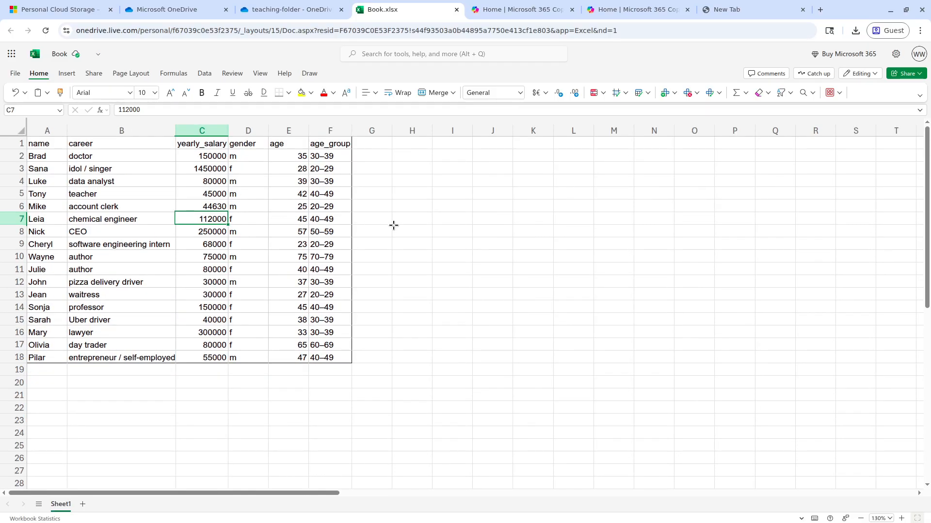
{"action": "left_click", "coordinate": [380, 204]}
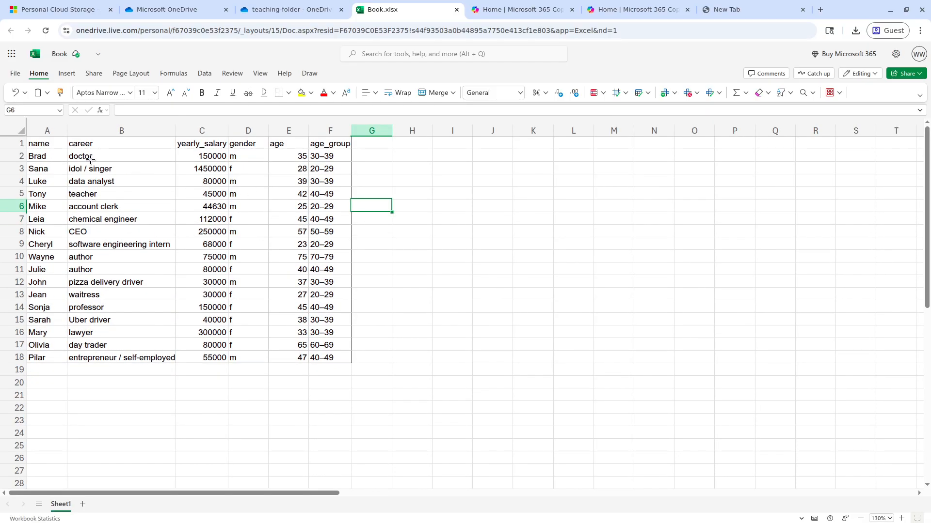
{"action": "left_click_drag", "start_coordinate": [209, 155], "coordinate": [209, 181]}
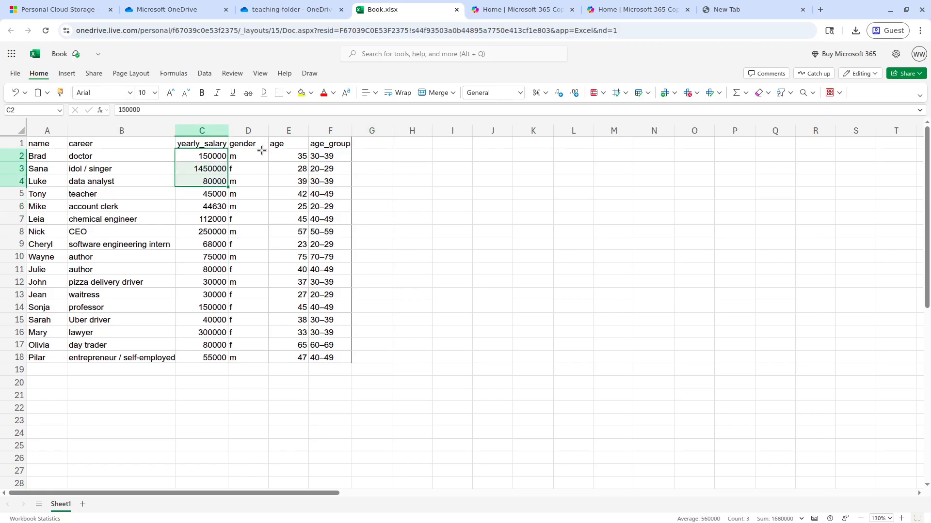
{"action": "left_click", "coordinate": [325, 154]}
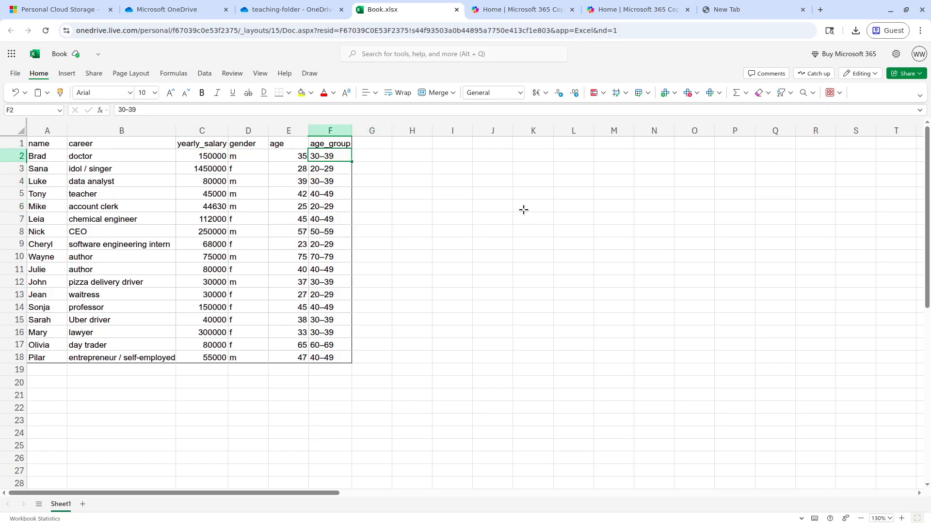
{"action": "scroll", "coordinate": [350, 264], "scroll_direction": "up", "scroll_amount": 3}
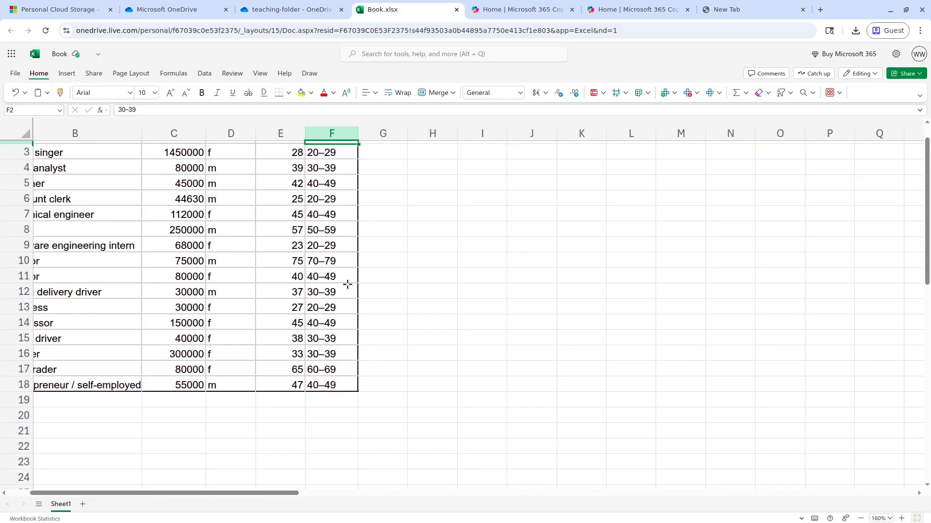
{"action": "left_click_drag", "start_coordinate": [228, 493], "coordinate": [118, 485]}
{"action": "scroll", "coordinate": [207, 430], "scroll_direction": "up", "scroll_amount": 1}
{"action": "scroll", "coordinate": [471, 209], "scroll_direction": "down", "scroll_amount": 1}
{"action": "scroll", "coordinate": [471, 209], "scroll_direction": "down", "scroll_amount": 3}
{"action": "scroll", "coordinate": [426, 199], "scroll_direction": "up", "scroll_amount": 4}
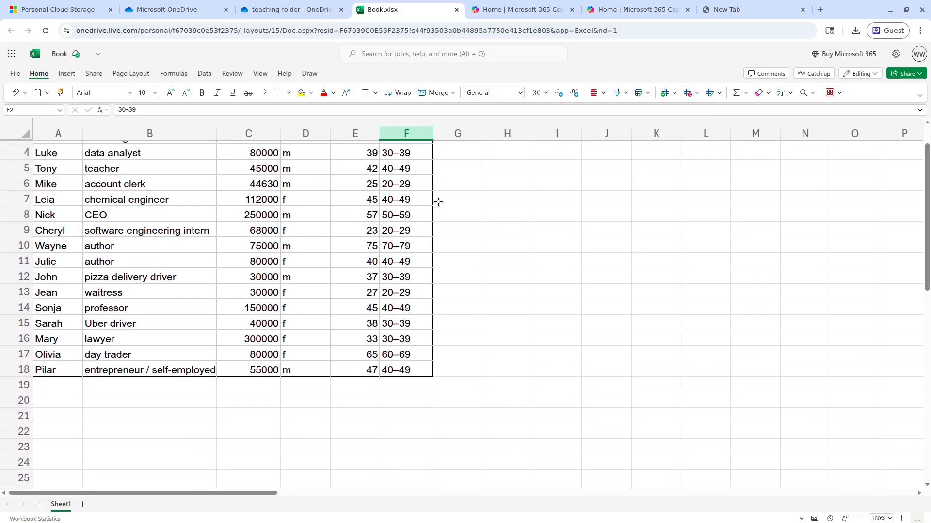
{"action": "left_click", "coordinate": [192, 167]}
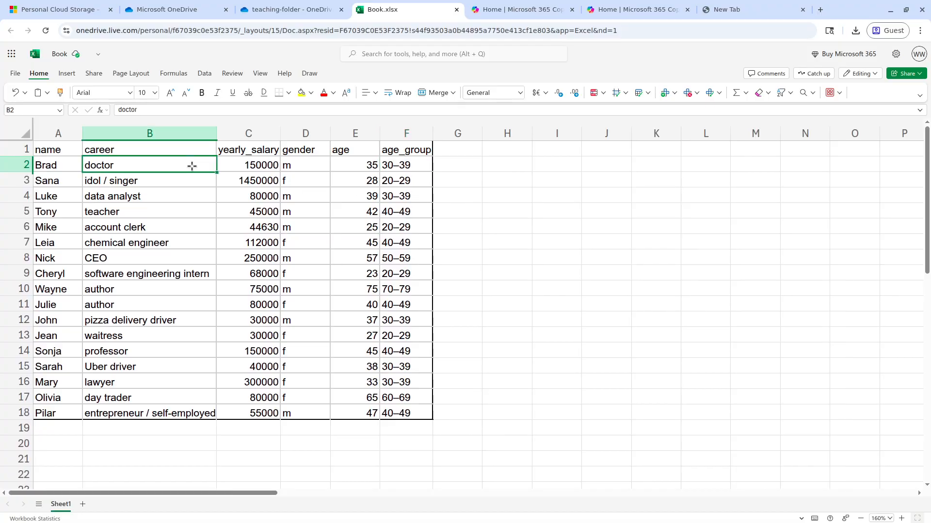
{"action": "left_click", "coordinate": [505, 240]}
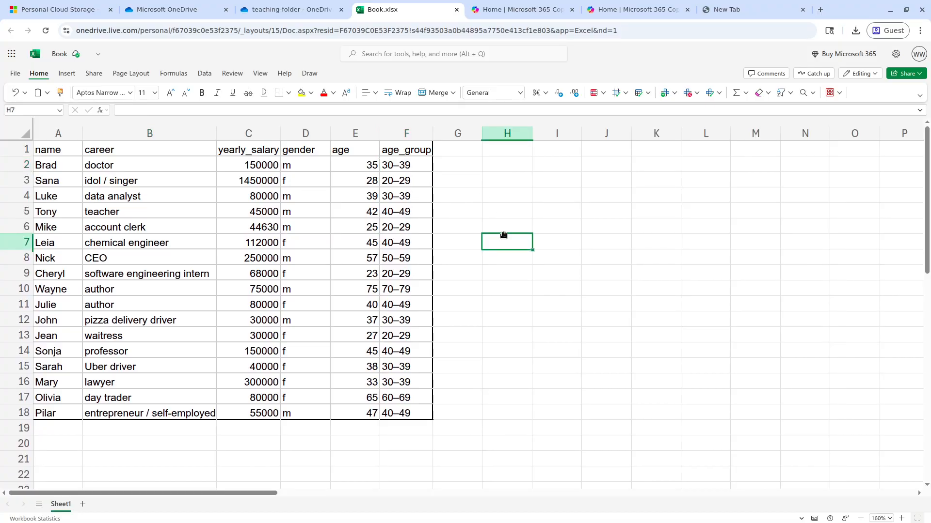
Select the table from A1 to F19 and survey the file, insert, sharing, layout, formula, data and review commands available for it.
{"action": "key", "text": "ctrl+a"}
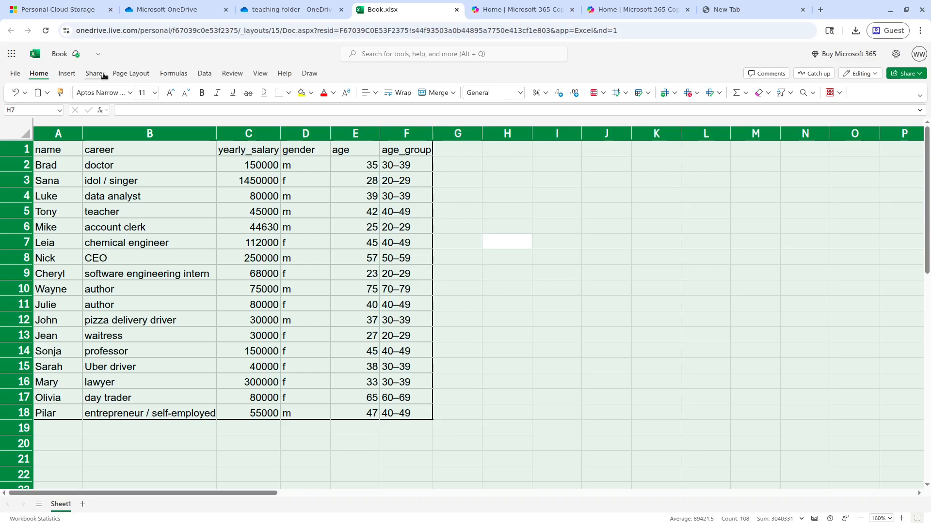
{"action": "left_click", "coordinate": [204, 73]}
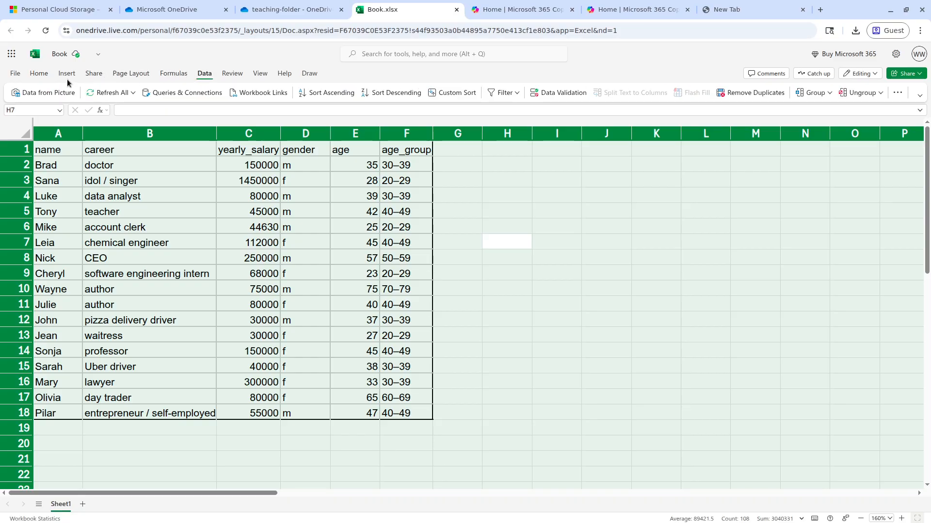
{"action": "left_click", "coordinate": [20, 75]}
{"action": "left_click", "coordinate": [546, 283]}
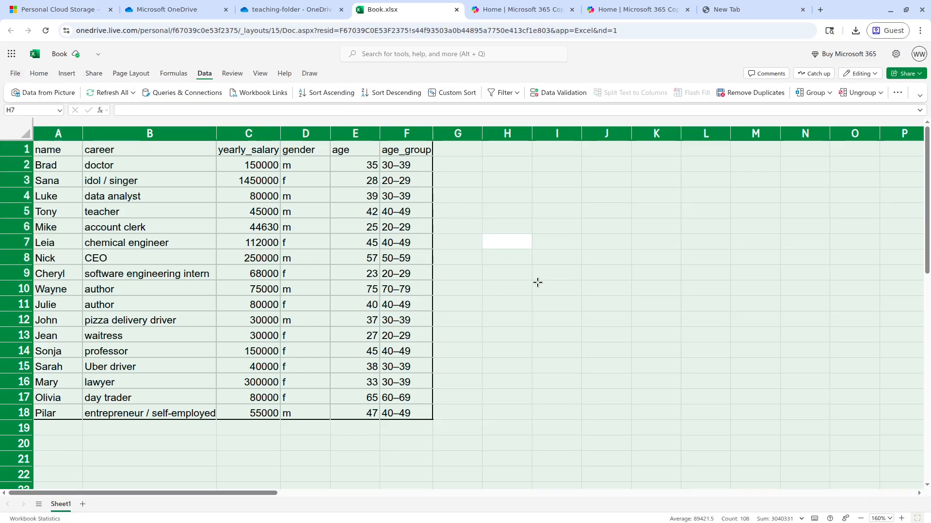
{"action": "left_click", "coordinate": [331, 266]}
{"action": "left_click_drag", "start_coordinate": [59, 150], "coordinate": [412, 430]}
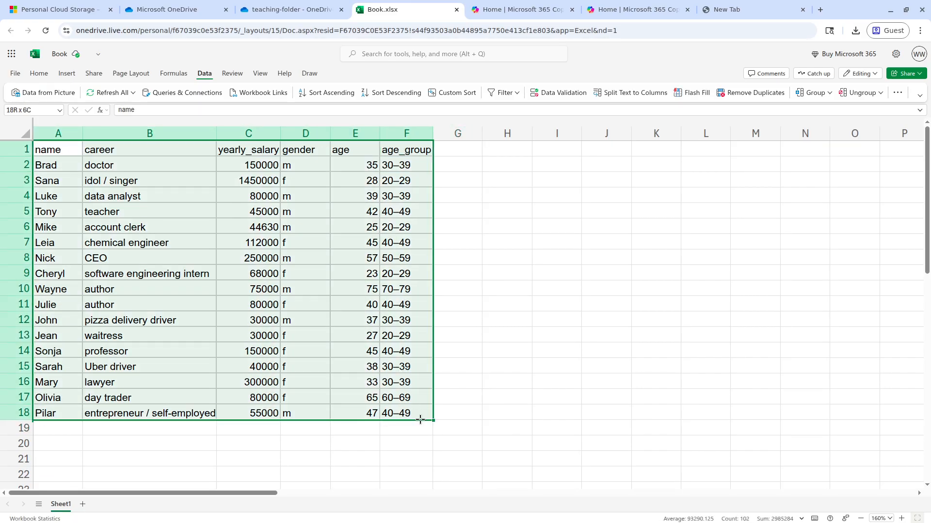
{"action": "left_click", "coordinate": [73, 74]}
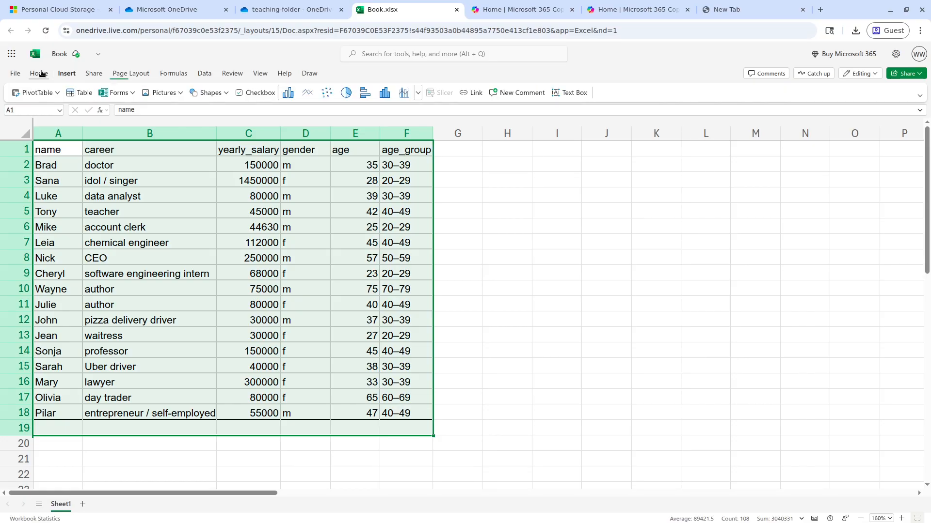
{"action": "left_click", "coordinate": [38, 73]}
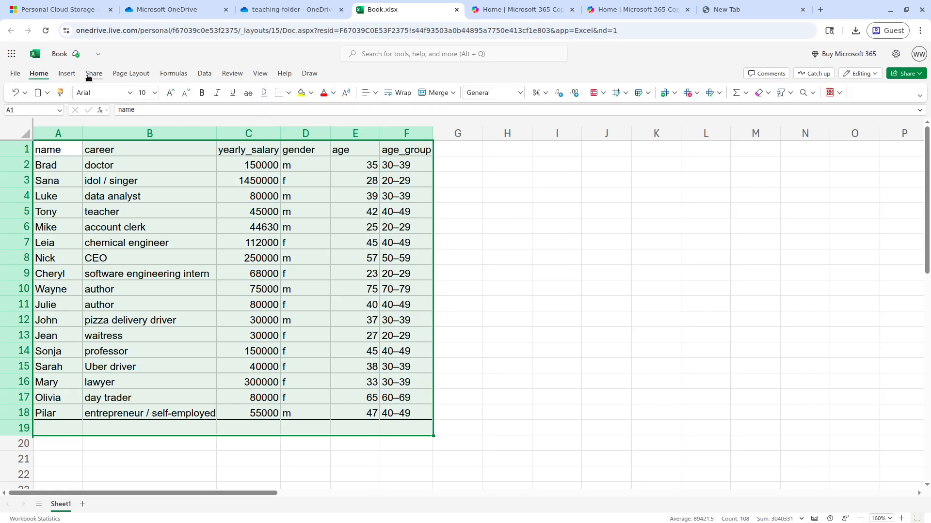
{"action": "left_click", "coordinate": [91, 74]}
{"action": "left_click", "coordinate": [127, 74]}
{"action": "left_click", "coordinate": [169, 74]}
{"action": "left_click", "coordinate": [202, 73]}
{"action": "left_click", "coordinate": [230, 74]}
{"action": "left_click", "coordinate": [201, 74]}
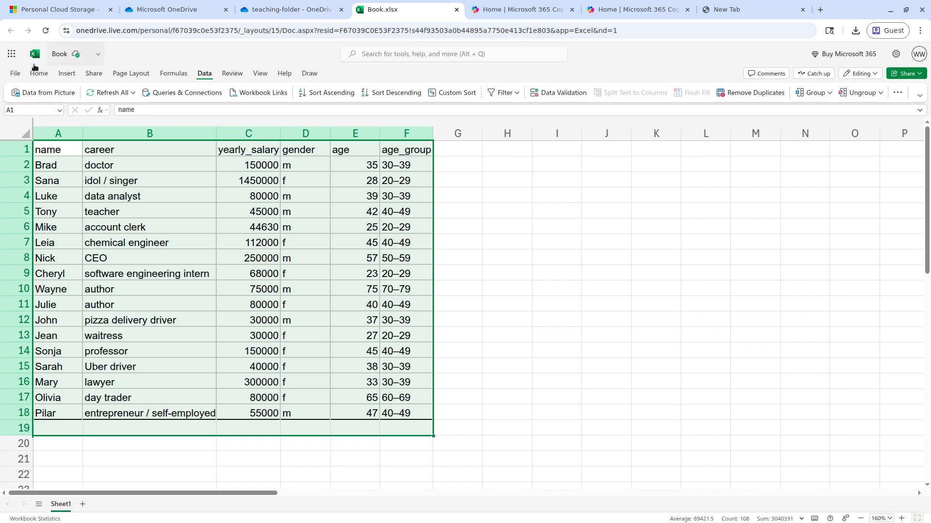
{"action": "left_click", "coordinate": [15, 73]}
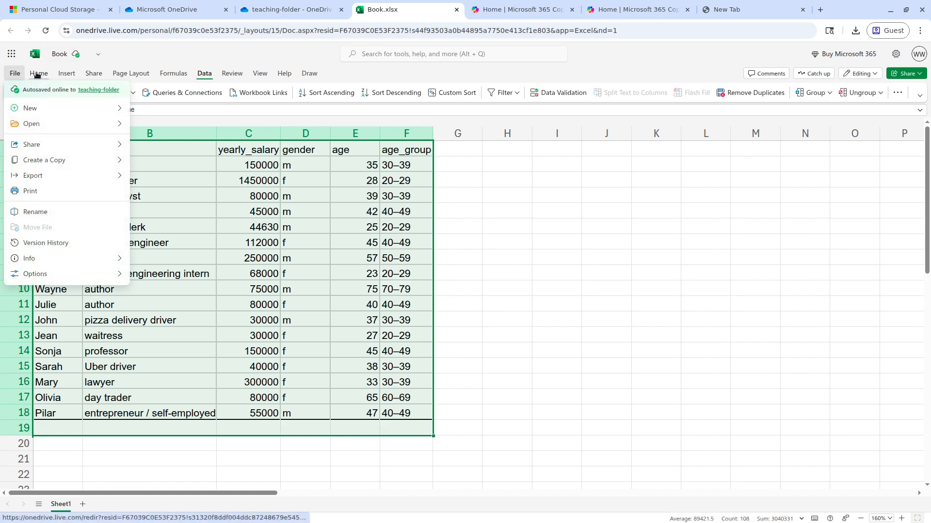
{"action": "left_click", "coordinate": [37, 74]}
{"action": "left_click", "coordinate": [66, 74]}
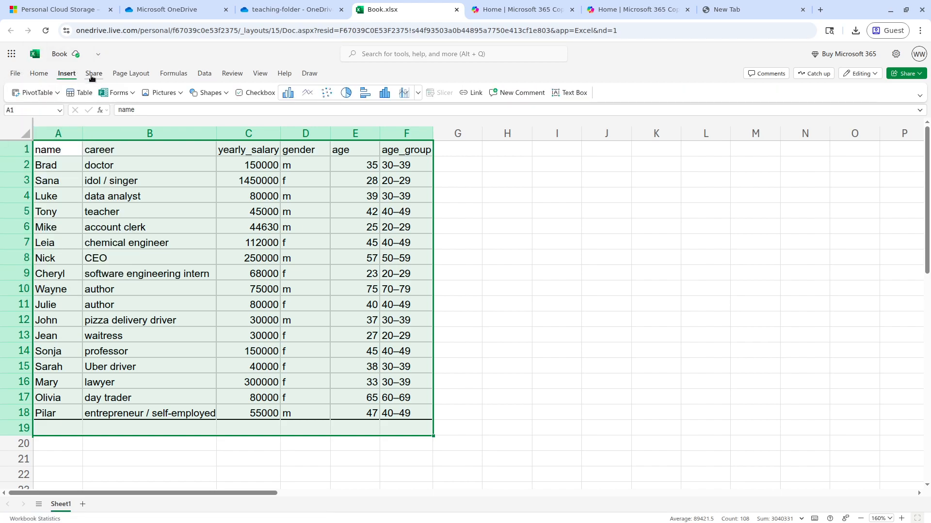
{"action": "left_click", "coordinate": [92, 76]}
{"action": "left_click", "coordinate": [129, 74]}
{"action": "left_click", "coordinate": [175, 74]}
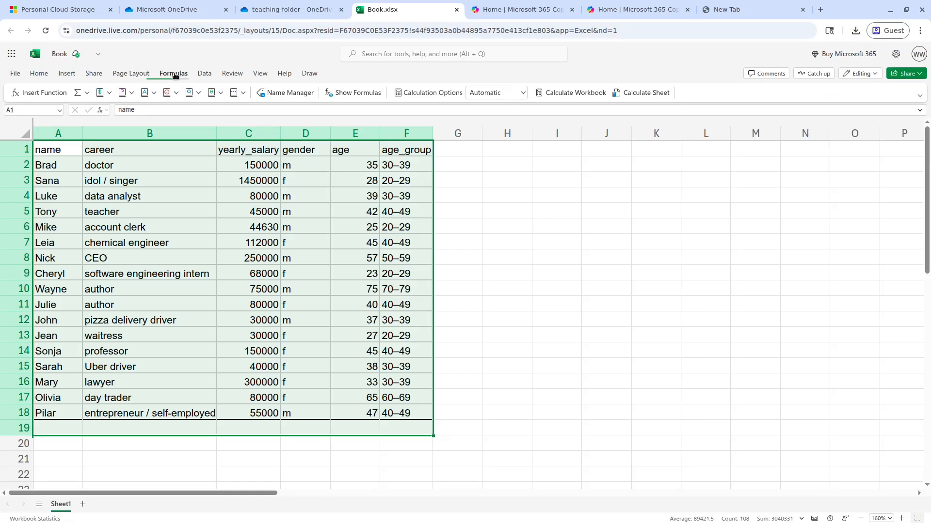
{"action": "left_click", "coordinate": [204, 74]}
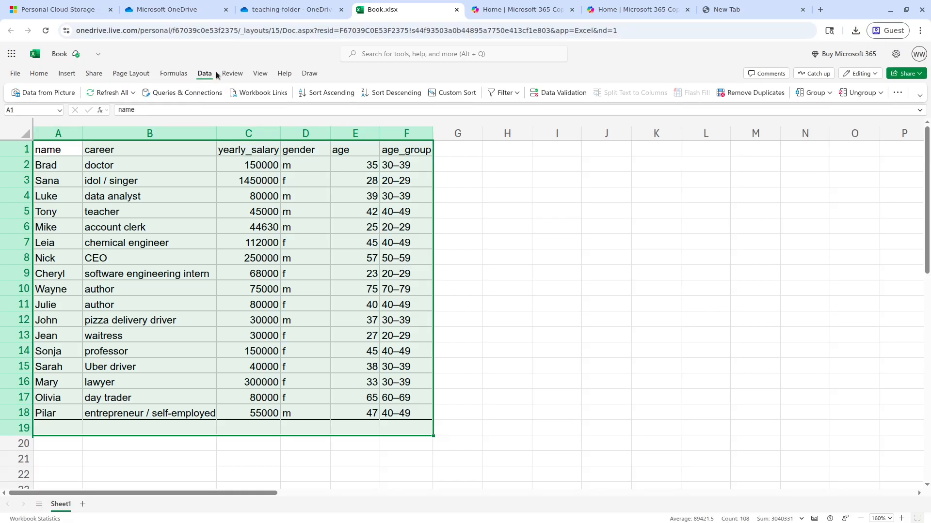
{"action": "left_click", "coordinate": [524, 252]}
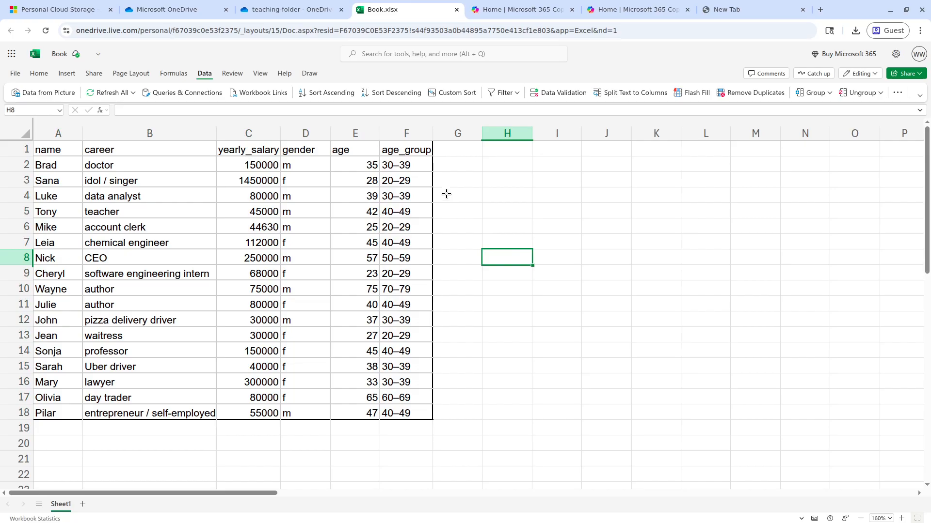
{"action": "left_click", "coordinate": [232, 73]}
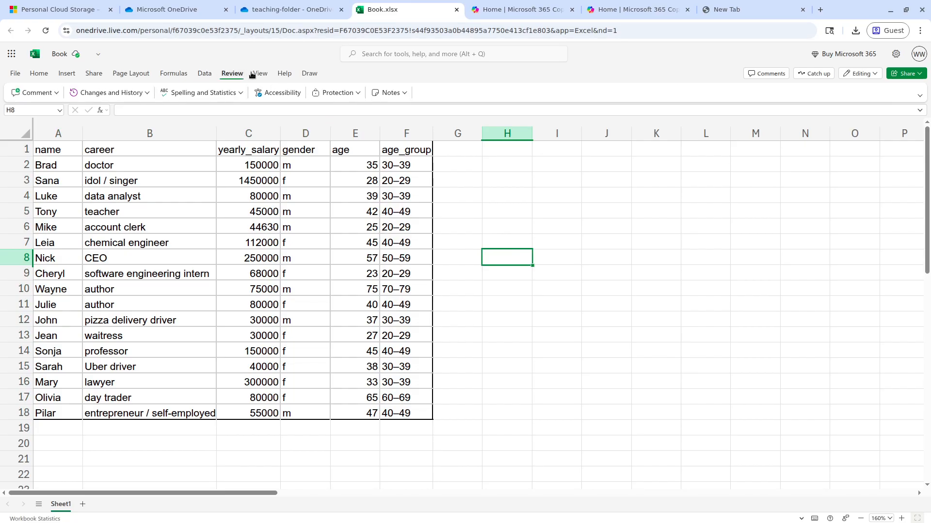
Make the header cells A1 to F1, from name to age_group, bold.
{"action": "left_click", "coordinate": [205, 74]}
{"action": "left_click_drag", "start_coordinate": [411, 410], "coordinate": [58, 149]}
{"action": "left_click", "coordinate": [58, 149]}
{"action": "left_click", "coordinate": [407, 152], "text": "shift"}
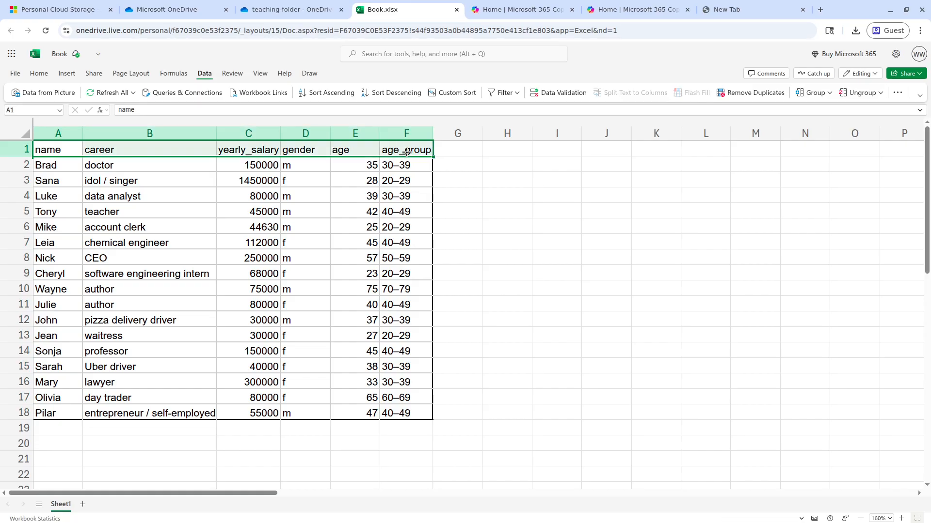
{"action": "key", "text": "ctrl+b"}
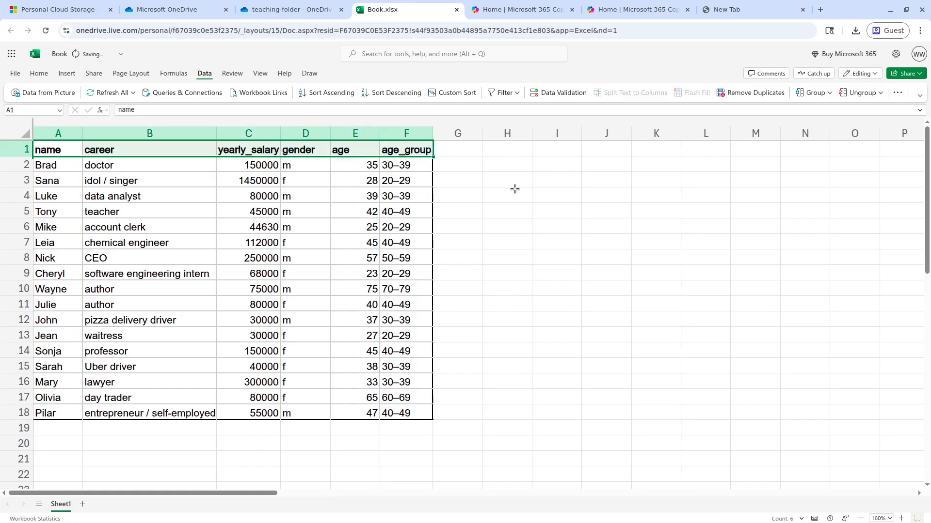
{"action": "left_click", "coordinate": [507, 272]}
{"action": "left_click", "coordinate": [356, 211]}
Auto-fit the widths of columns A to F to their contents.
{"action": "left_click", "coordinate": [407, 134]}
{"action": "left_click_drag", "start_coordinate": [407, 133], "coordinate": [58, 133]}
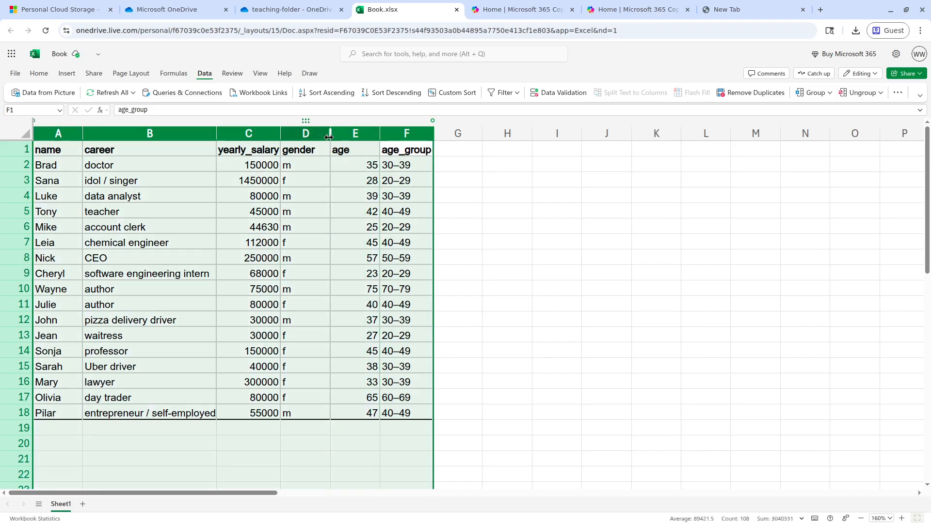
{"action": "double_click", "coordinate": [329, 140]}
{"action": "left_click", "coordinate": [470, 273]}
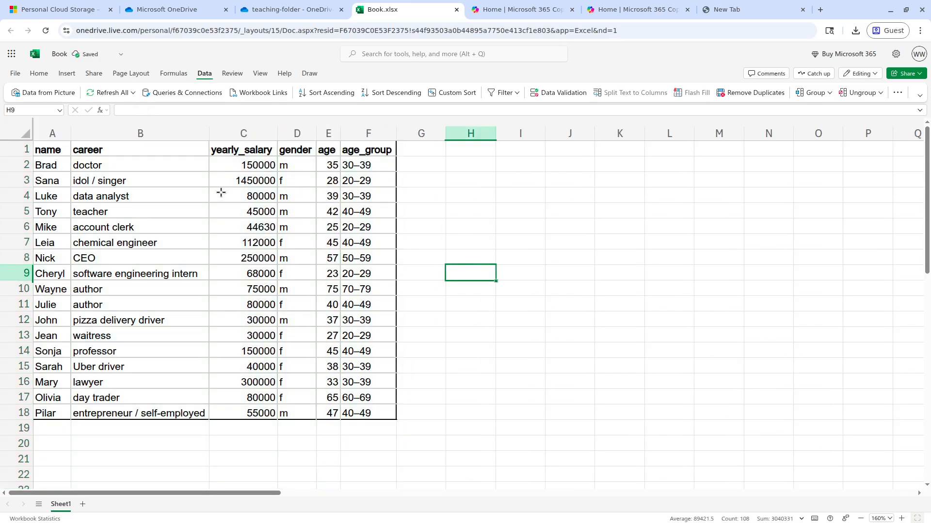
Sort the table A1:F18, headers included, by the cell values of yearly_salary in descending order.
{"action": "left_click_drag", "start_coordinate": [42, 167], "coordinate": [297, 272]}
{"action": "left_click_drag", "start_coordinate": [383, 152], "coordinate": [49, 411]}
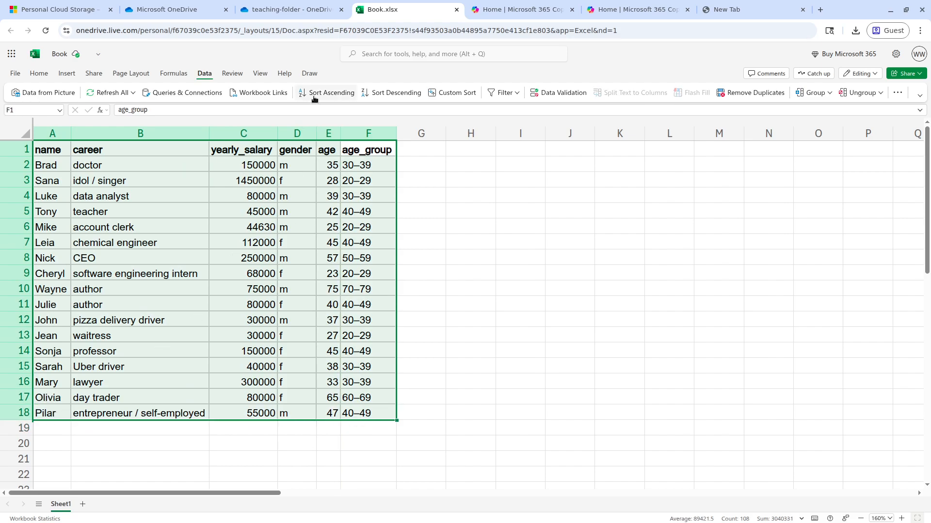
{"action": "left_click", "coordinate": [447, 94]}
{"action": "left_click", "coordinate": [388, 300]}
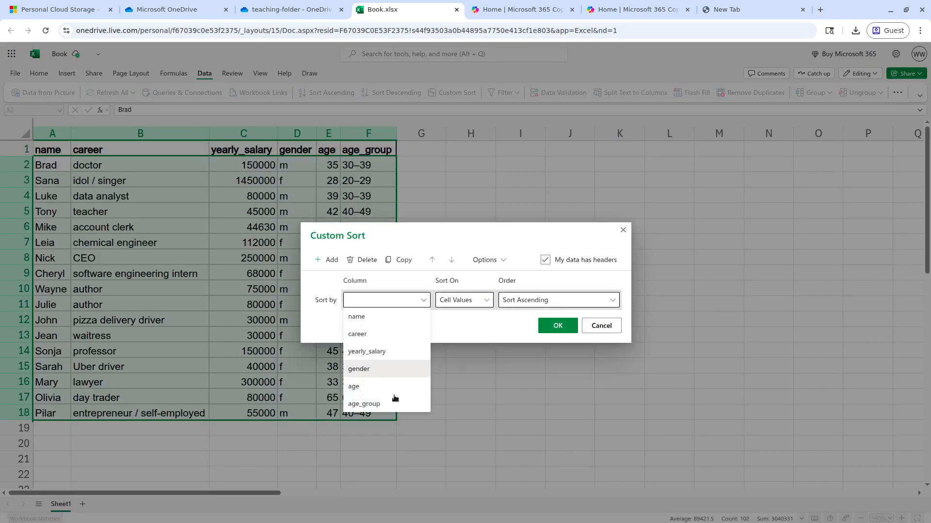
{"action": "left_click", "coordinate": [380, 352]}
{"action": "left_click", "coordinate": [461, 301]}
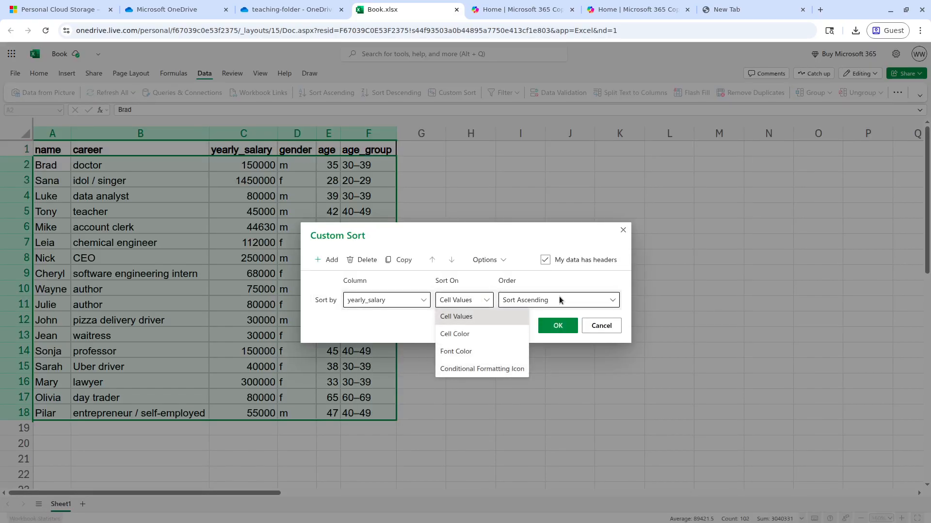
{"action": "left_click", "coordinate": [560, 300]}
{"action": "left_click", "coordinate": [533, 331]}
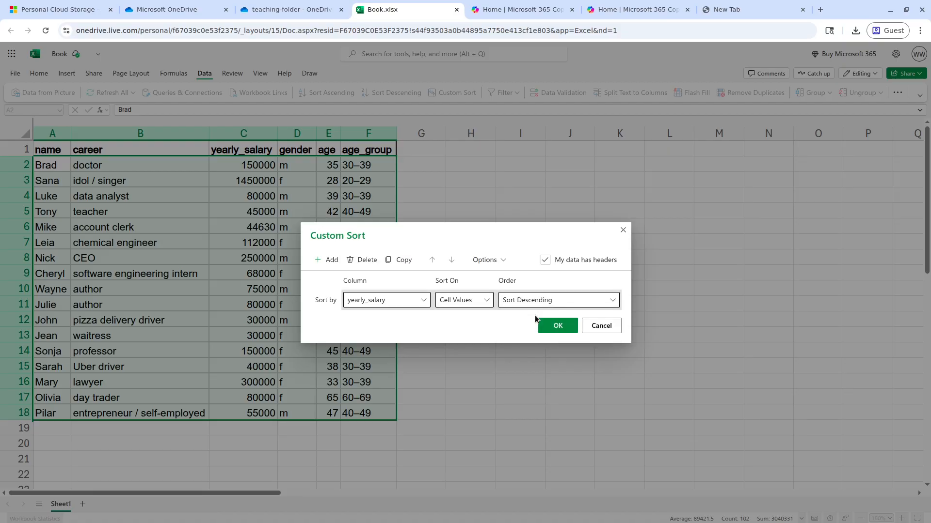
{"action": "left_click", "coordinate": [570, 331]}
Look through the sorted rows, comparing the careers with the highest and the lowest yearly salaries.
{"action": "left_click", "coordinate": [77, 197]}
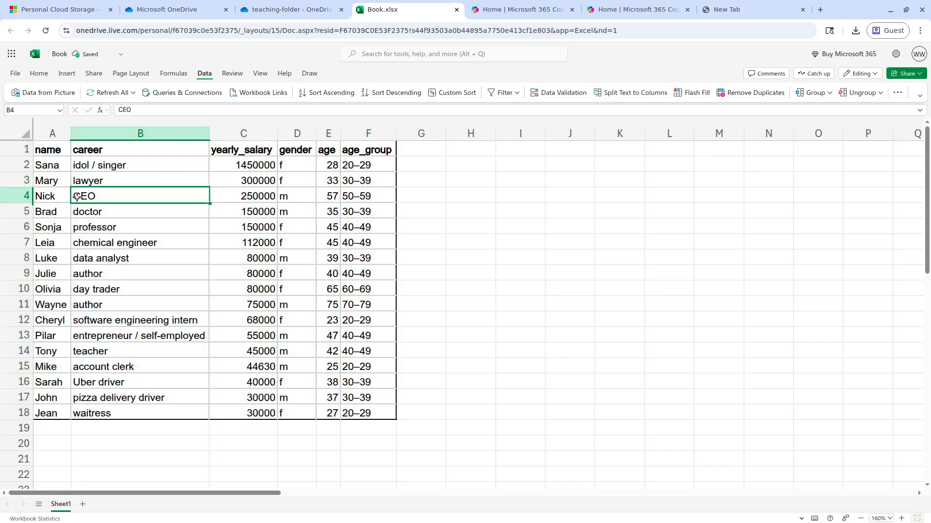
{"action": "left_click", "coordinate": [259, 168]}
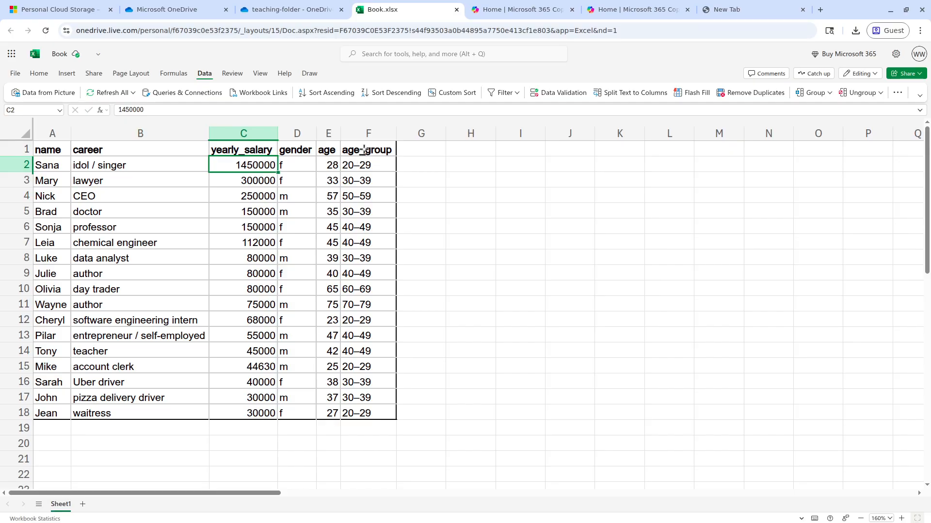
{"action": "left_click", "coordinate": [143, 180]}
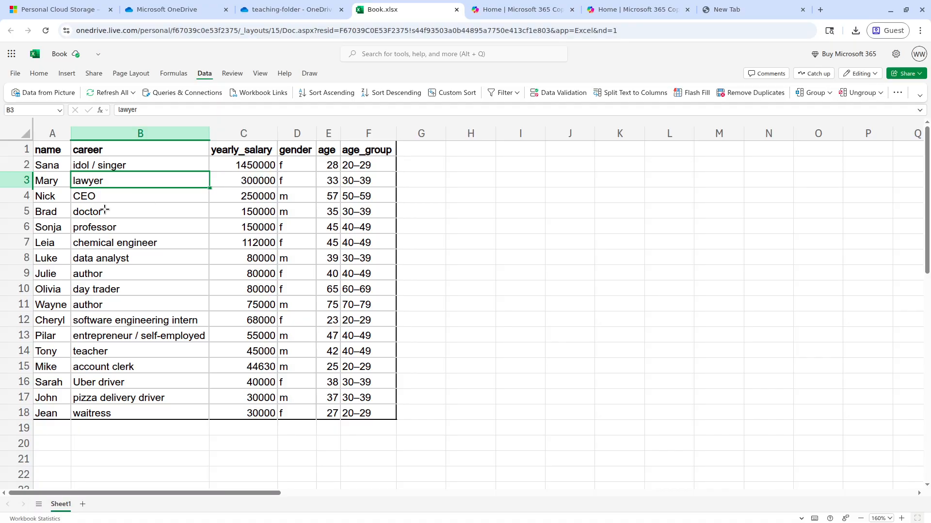
{"action": "left_click", "coordinate": [134, 198]}
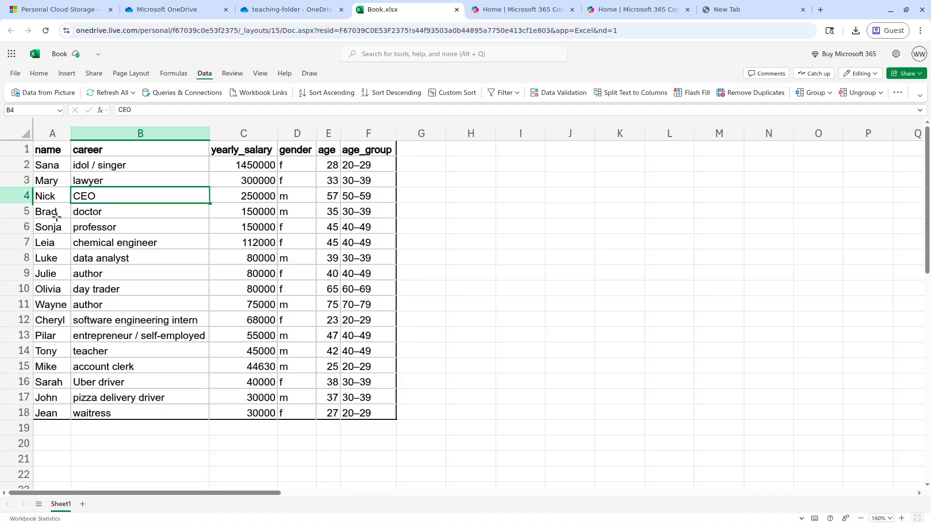
{"action": "left_click", "coordinate": [140, 214]}
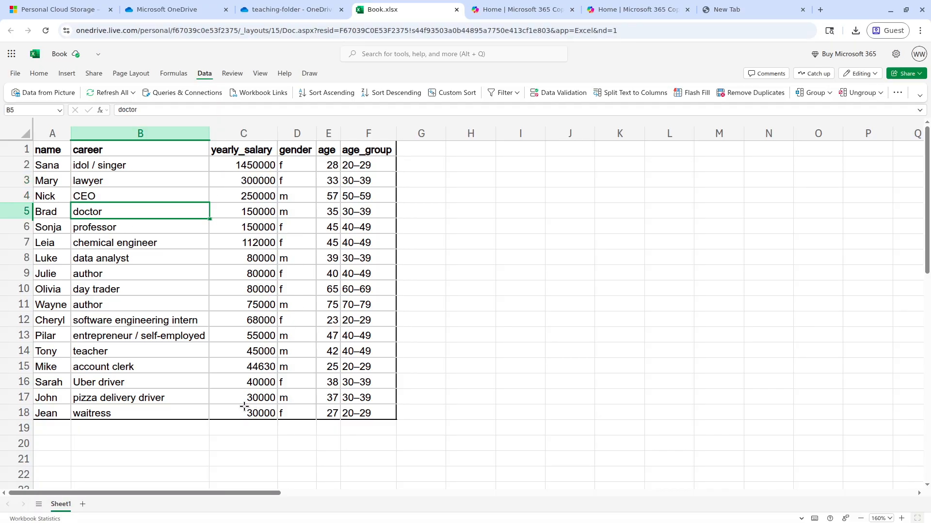
{"action": "left_click", "coordinate": [111, 416]}
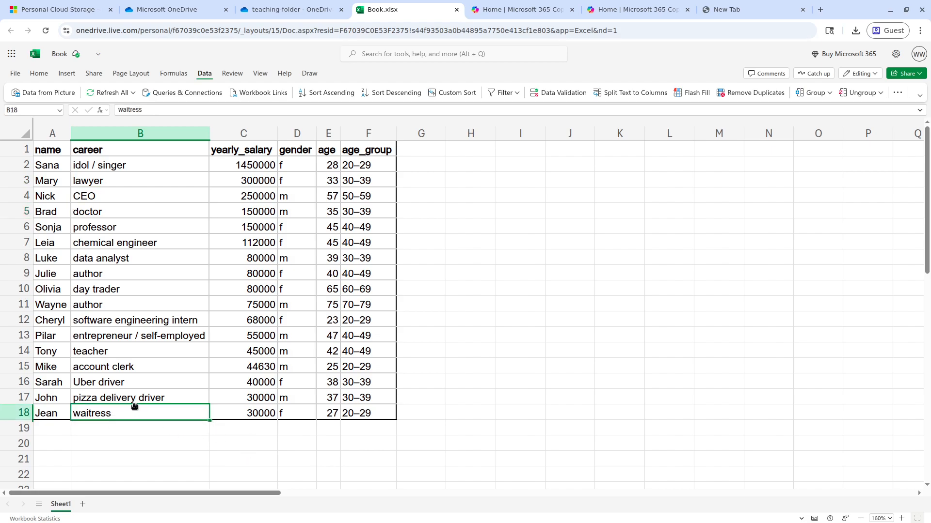
{"action": "left_click", "coordinate": [157, 399]}
{"action": "left_click", "coordinate": [162, 386]}
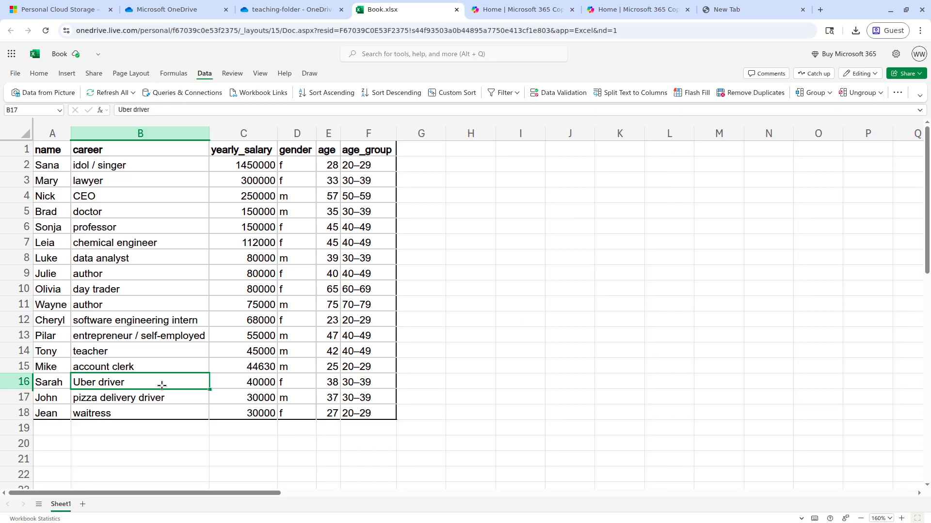
{"action": "left_click", "coordinate": [131, 196]}
{"action": "left_click", "coordinate": [130, 210]}
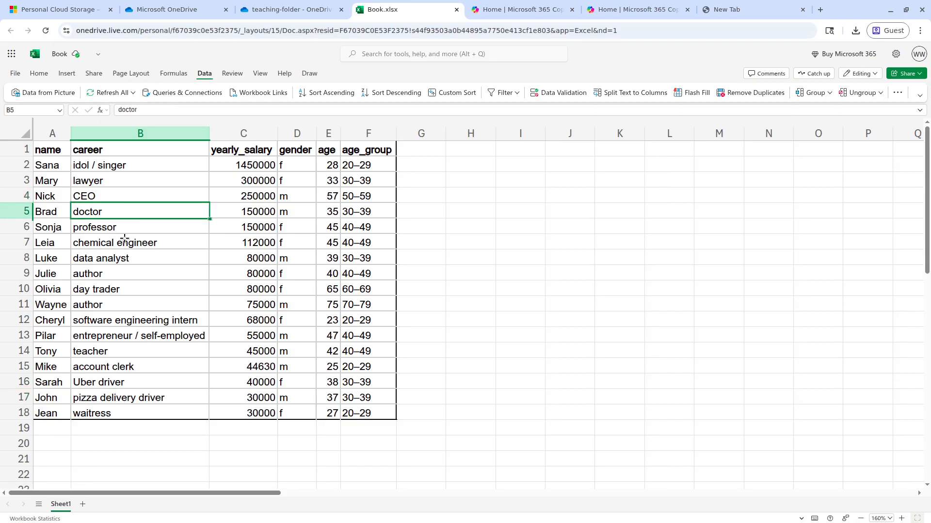
{"action": "left_click", "coordinate": [176, 359]}
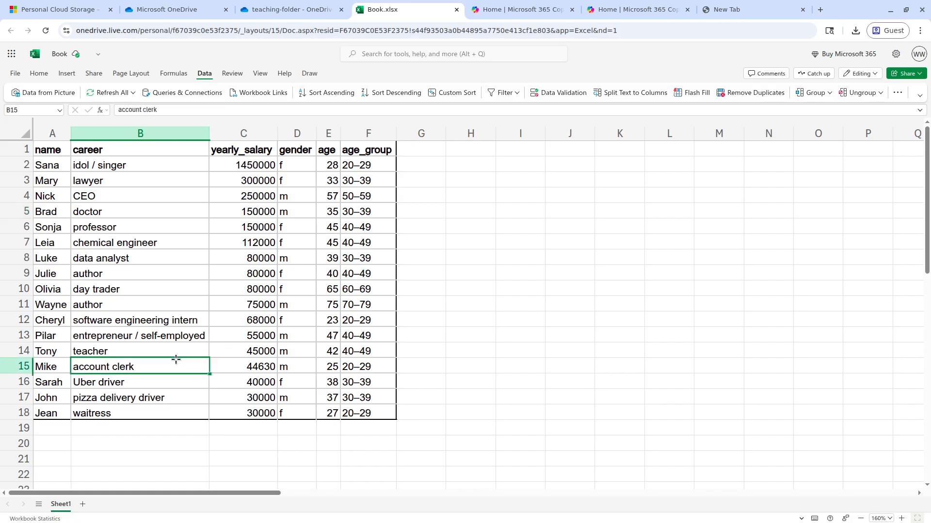
Calculate the salary median in C20 with =MEDIAN(C2:C18) and label it "median" in C19.
{"action": "left_click", "coordinate": [241, 442]}
{"action": "type", "text": "="}
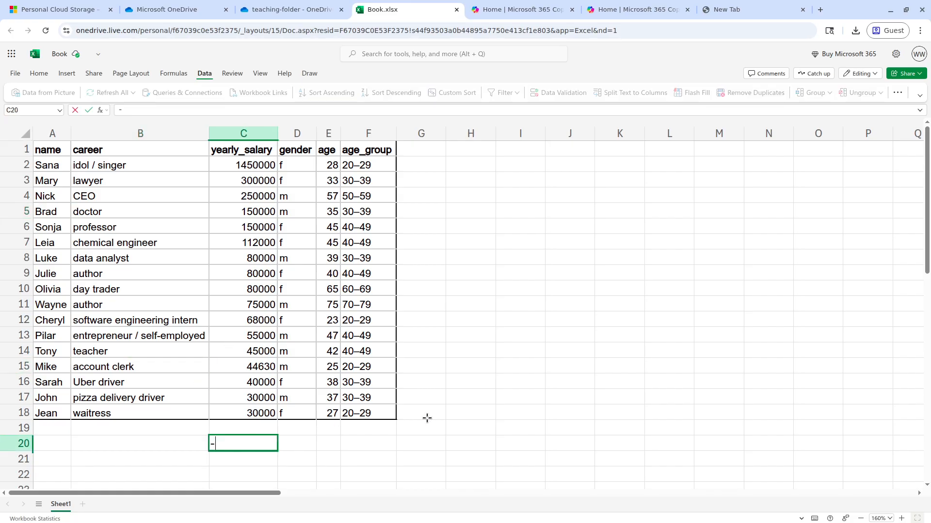
{"action": "type", "text": "MEDIAN("}
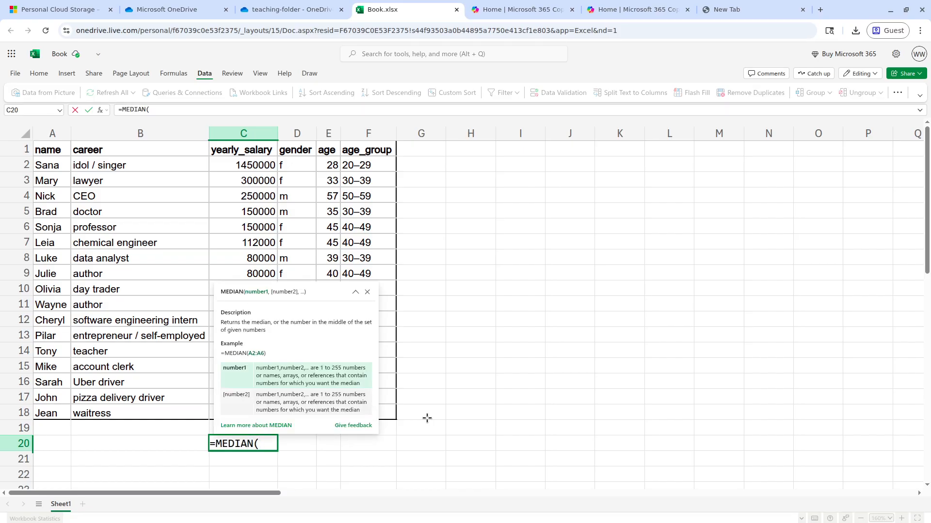
{"action": "type", "text": "C2:C18"}
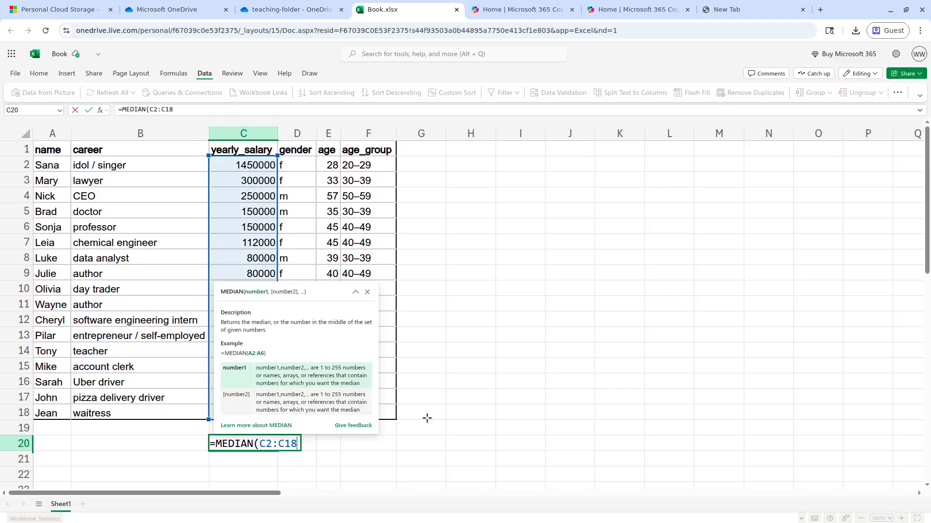
{"action": "type", "text": ")"}
{"action": "key", "text": "Return"}
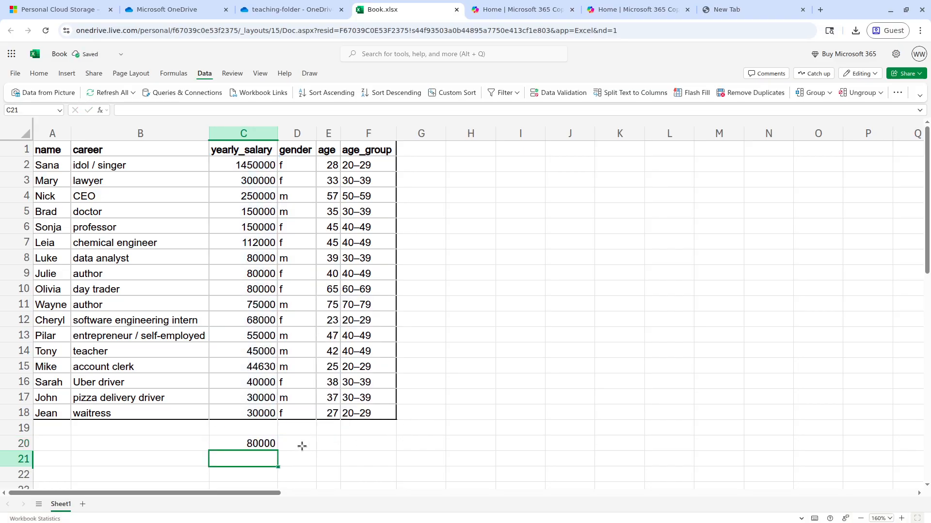
{"action": "left_click", "coordinate": [248, 432]}
{"action": "type", "text": "median"}
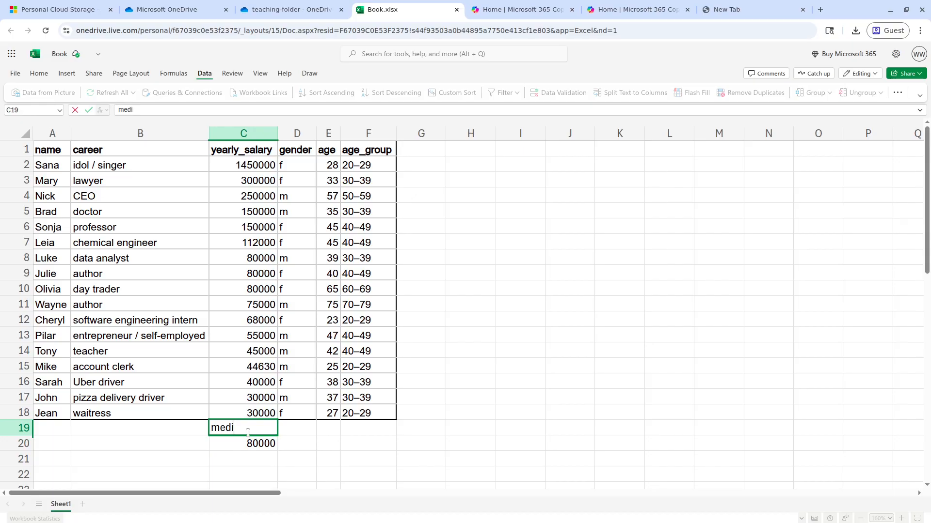
{"action": "key", "text": "Return"}
Label C21 "mean average" and calculate the average of the yearly salaries in C22.
{"action": "key", "text": "Return"}
{"action": "type", "text": "me"}
{"action": "key", "text": "BackSpace"}
{"action": "key", "text": "BackSpace"}
{"action": "type", "text": "mean average"}
{"action": "key", "text": "Return"}
{"action": "type", "text": "=AVEA"}
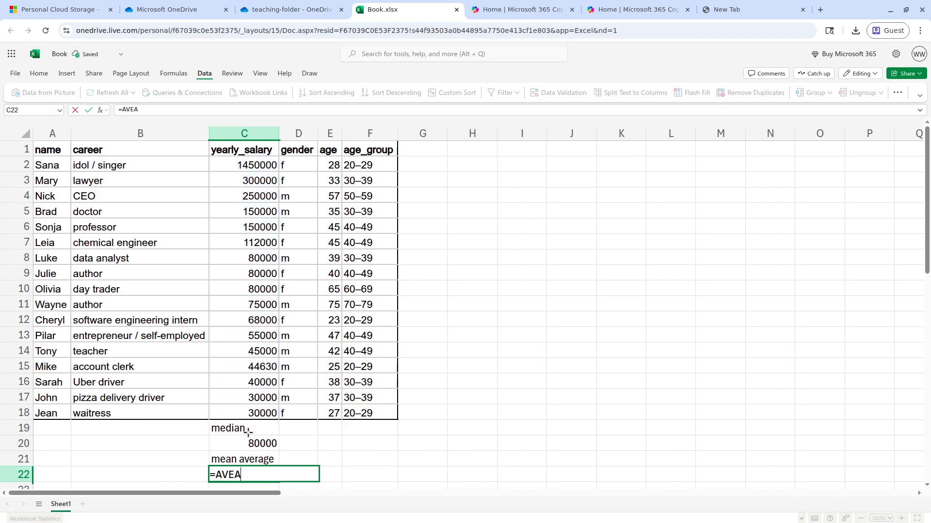
{"action": "type", "text": "R"}
{"action": "key", "text": "Tab"}
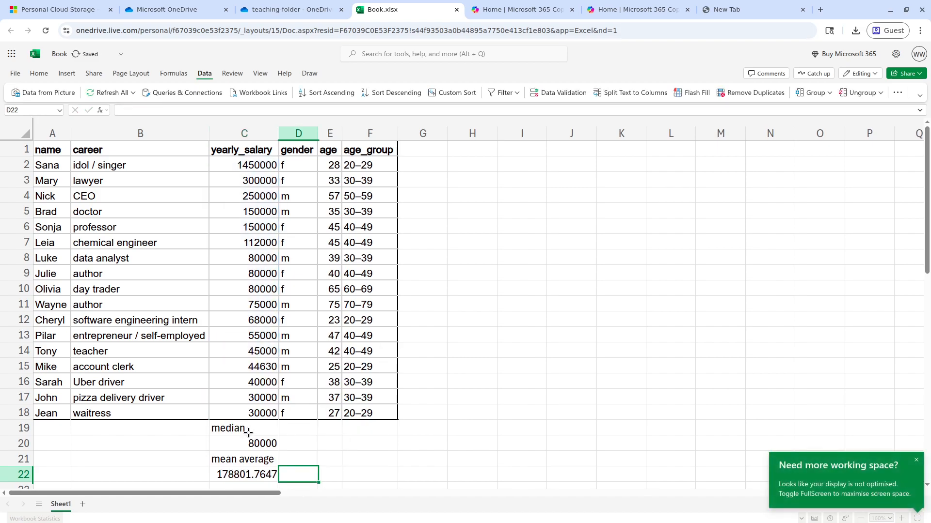
Dismiss the full-screen suggestion, add a second worksheet and return to Sheet1.
{"action": "left_click", "coordinate": [916, 460]}
{"action": "left_click", "coordinate": [88, 505]}
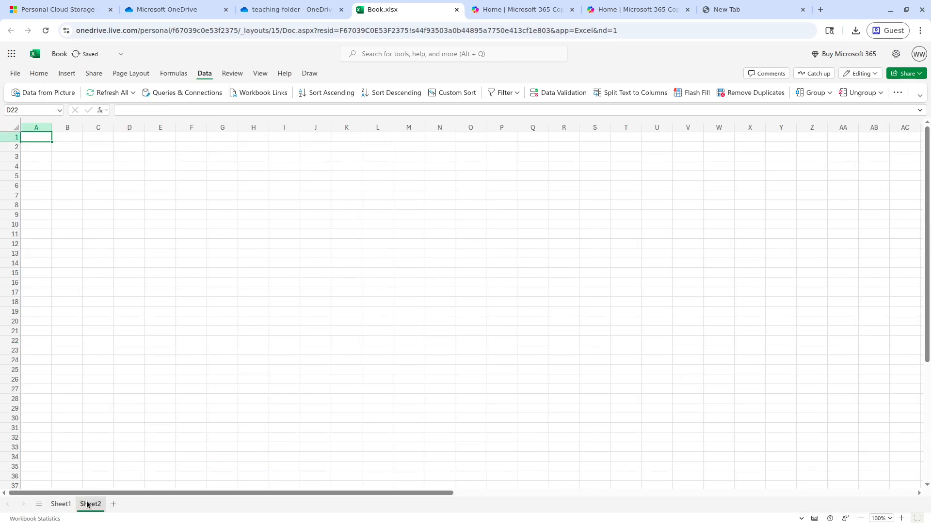
{"action": "left_click", "coordinate": [59, 504]}
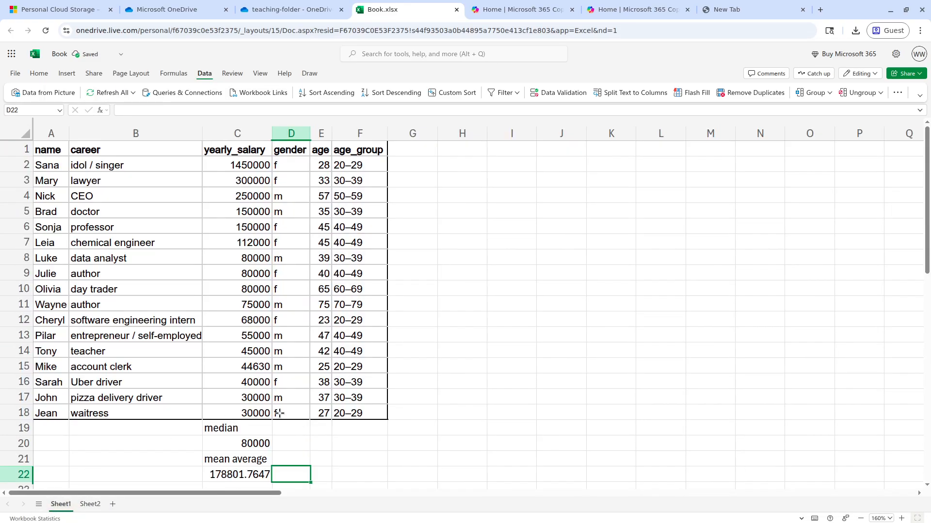
{"action": "left_click", "coordinate": [325, 426]}
{"action": "left_click", "coordinate": [350, 431]}
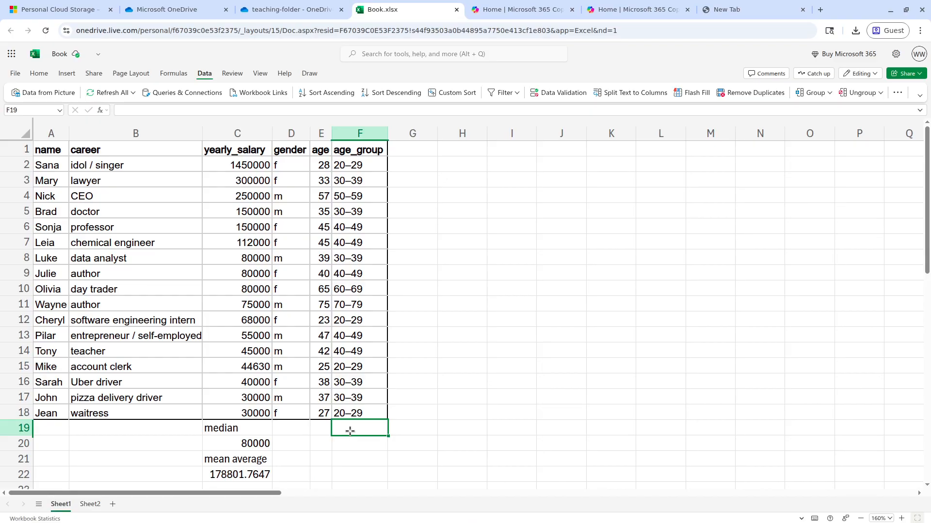
{"action": "type", "text": "=ME"}
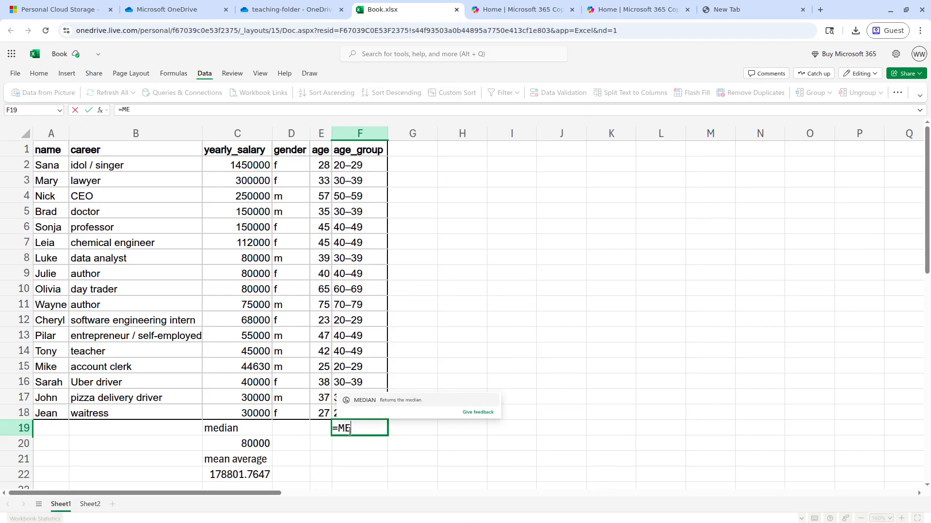
{"action": "key", "text": "Return"}
{"action": "left_click", "coordinate": [350, 432]}
{"action": "key", "text": "BackSpace"}
Label F19 "min" and calculate the lowest yearly salary in F20 with =MIN(C2:C18).
{"action": "type", "text": "min"}
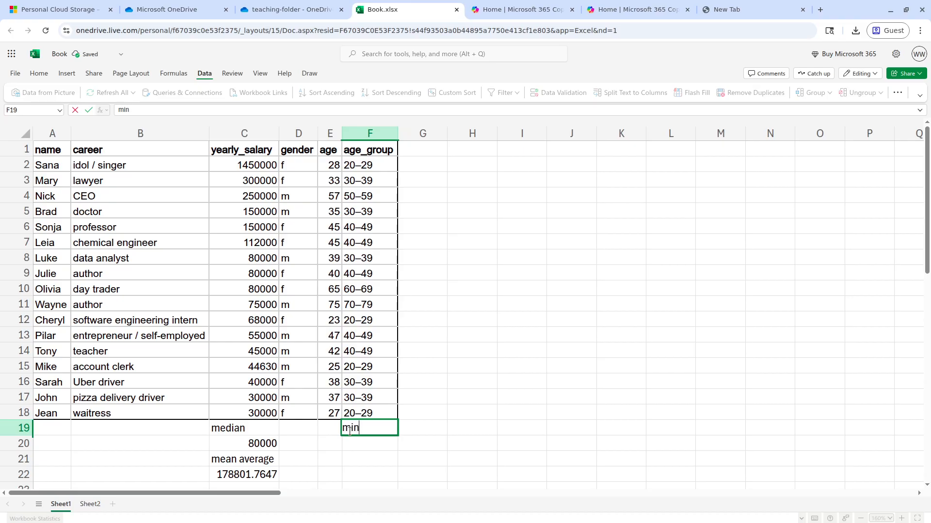
{"action": "key", "text": "Return"}
{"action": "type", "text": "=MI"}
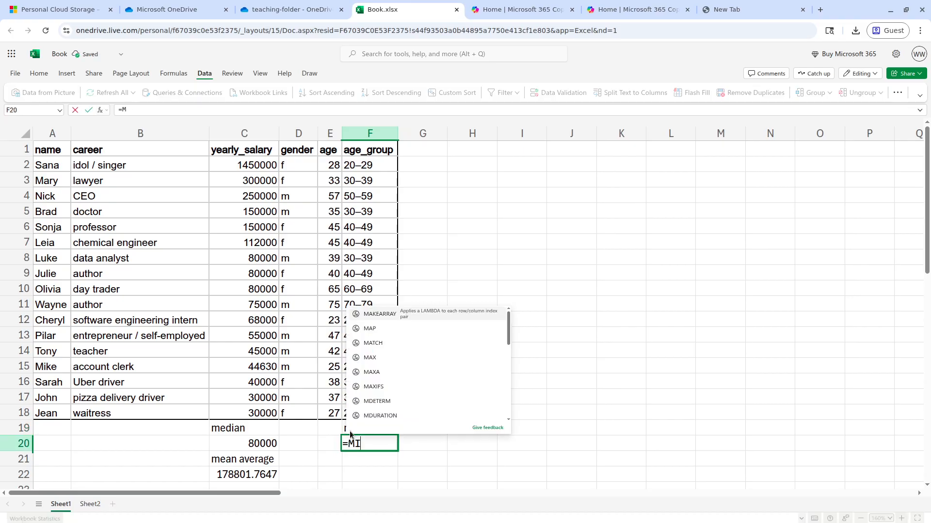
{"action": "type", "text": "N(C"}
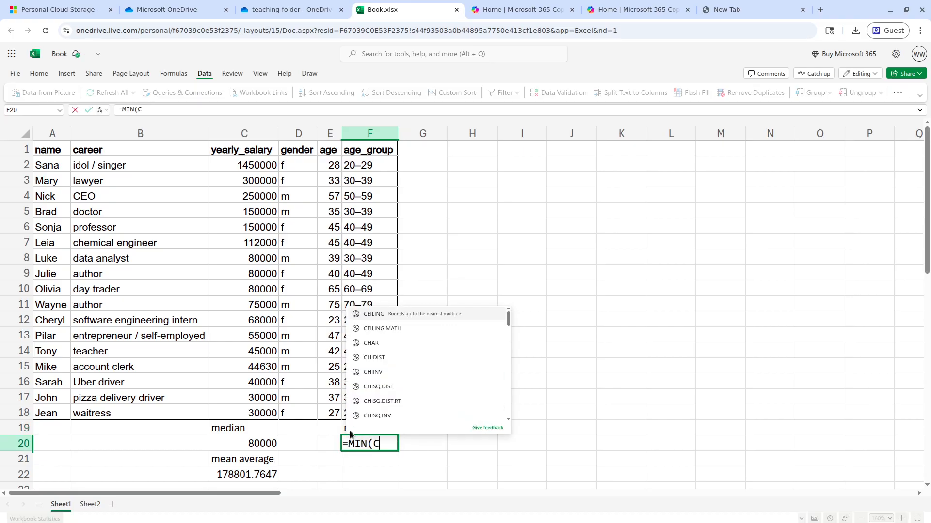
{"action": "type", "text": "2:C18)"}
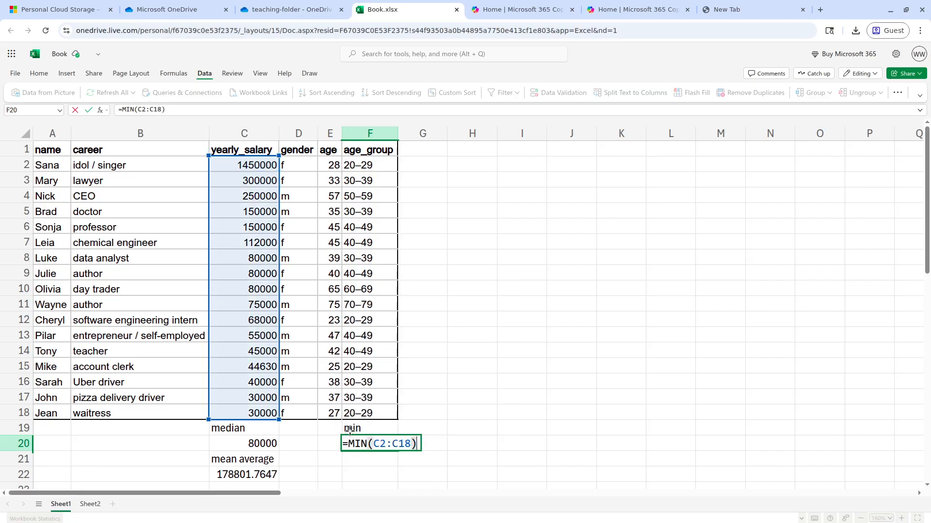
{"action": "key", "text": "Return"}
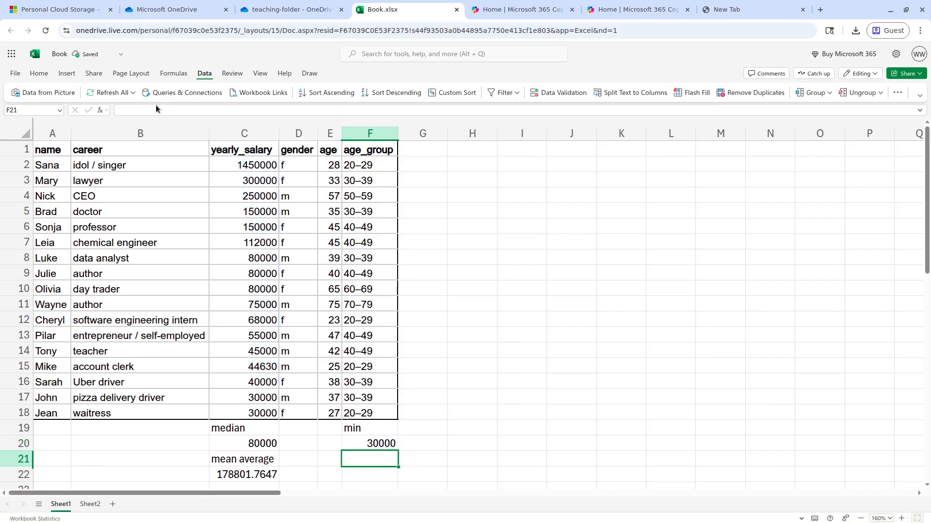
Examine the workbook's copy, download and export format options without choosing any of them.
{"action": "left_click", "coordinate": [15, 73]}
{"action": "mouse_move", "coordinate": [52, 160]}
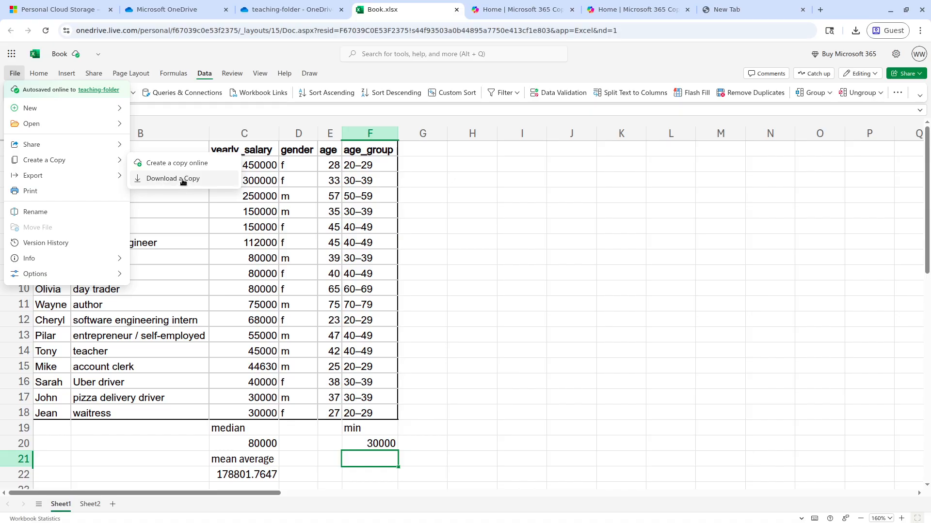
{"action": "mouse_move", "coordinate": [59, 176]}
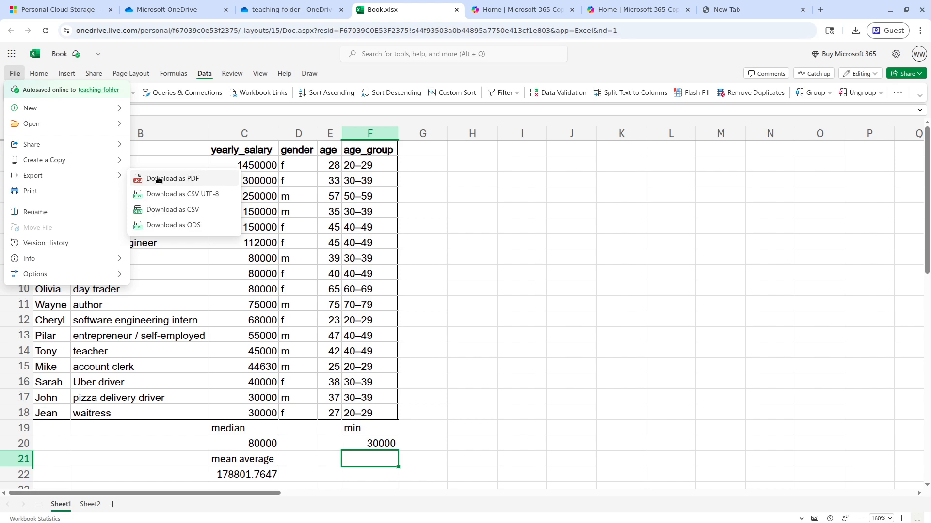
{"action": "left_click", "coordinate": [557, 242]}
{"action": "left_click", "coordinate": [444, 306]}
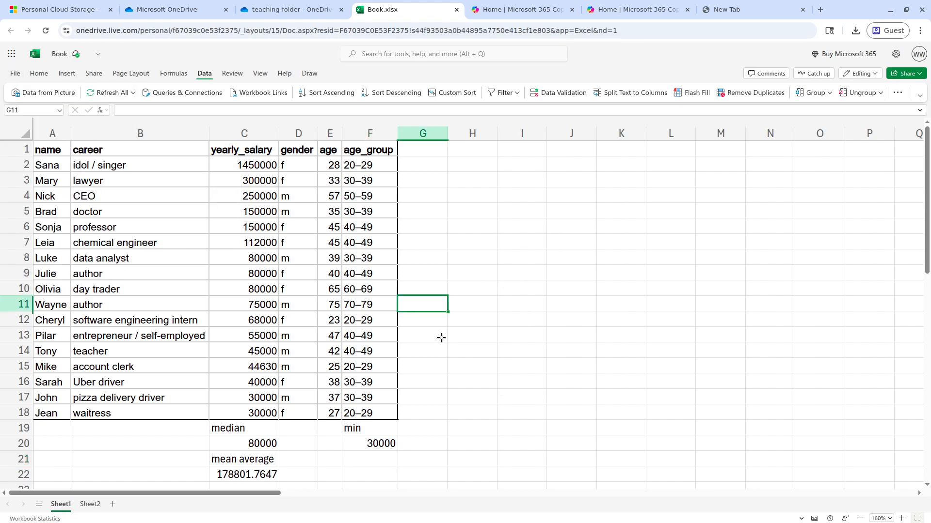
{"action": "left_click_drag", "start_coordinate": [441, 449], "coordinate": [433, 162]}
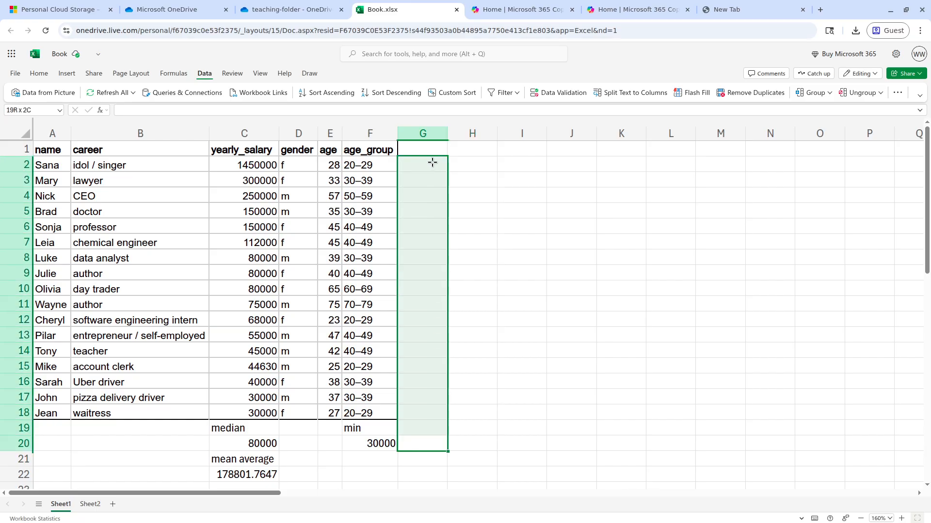
{"action": "left_click", "coordinate": [436, 317]}
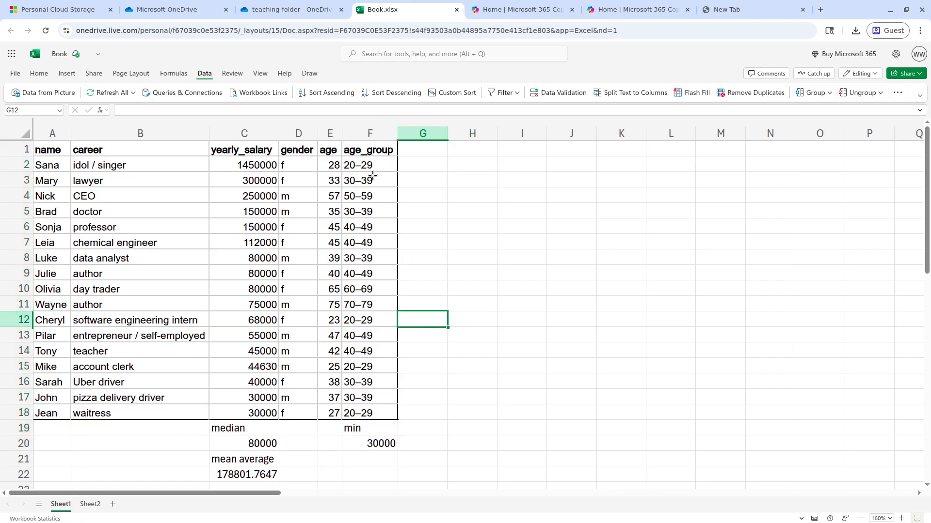
Switch back to the teaching-folder file list in OneDrive.
{"action": "left_click", "coordinate": [279, 11]}
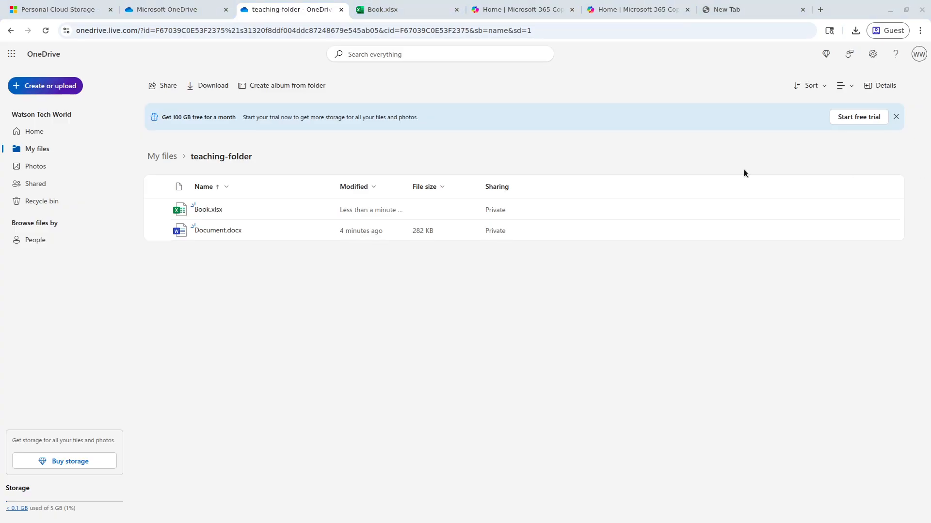
Create a new PowerPoint presentation in teaching-folder under My files.
{"action": "left_click", "coordinate": [37, 148]}
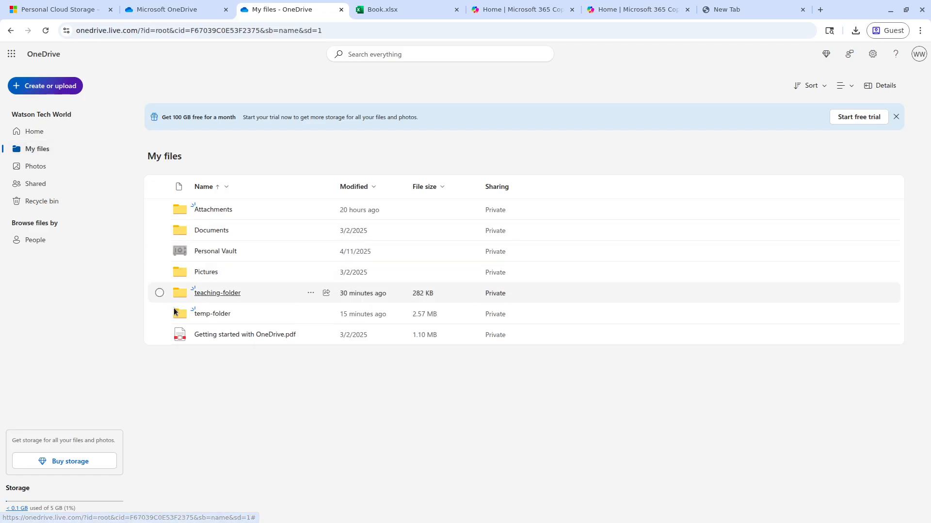
{"action": "left_click", "coordinate": [224, 294]}
{"action": "right_click", "coordinate": [238, 286]}
{"action": "left_click", "coordinate": [210, 295]}
{"action": "left_click", "coordinate": [54, 91]}
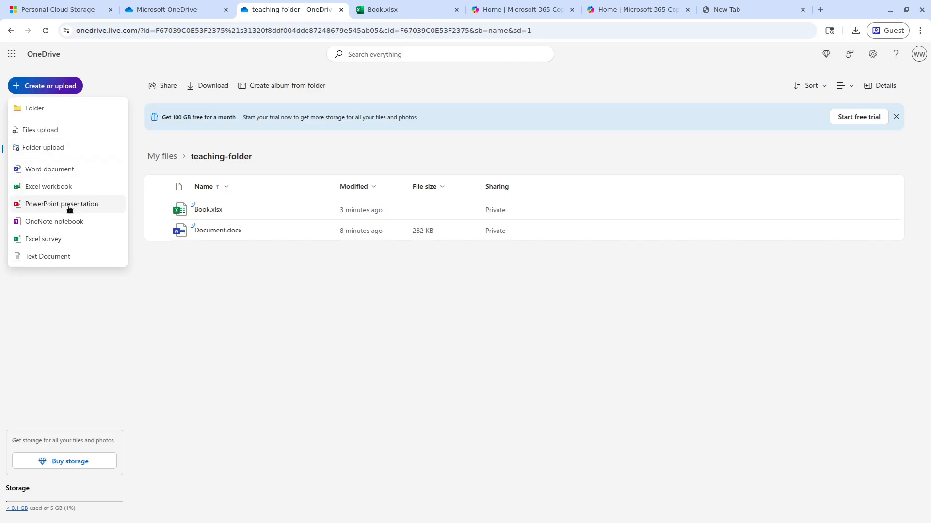
{"action": "left_click", "coordinate": [67, 205]}
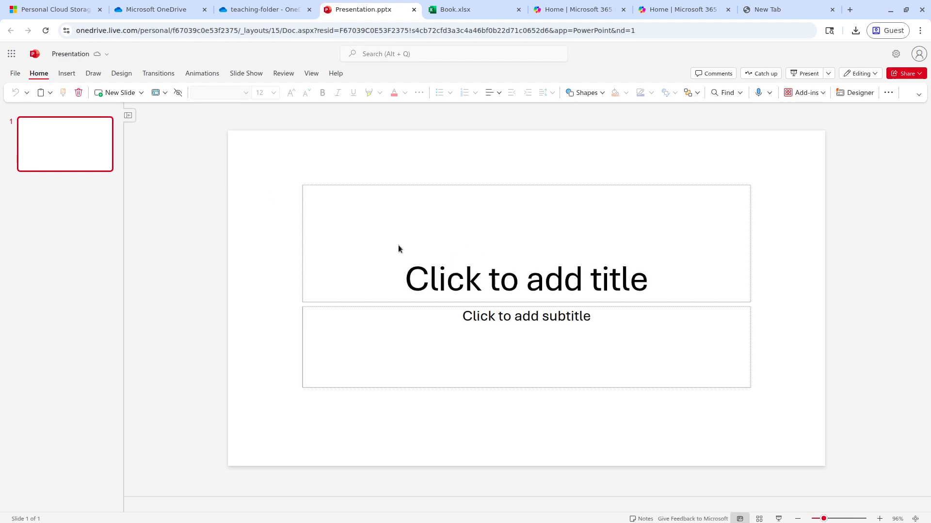
Enter "My simple presentation" as the title of the first slide.
{"action": "left_click", "coordinate": [450, 264]}
{"action": "type", "text": "s"}
{"action": "key", "text": "BackSpace"}
{"action": "type", "text": "my "}
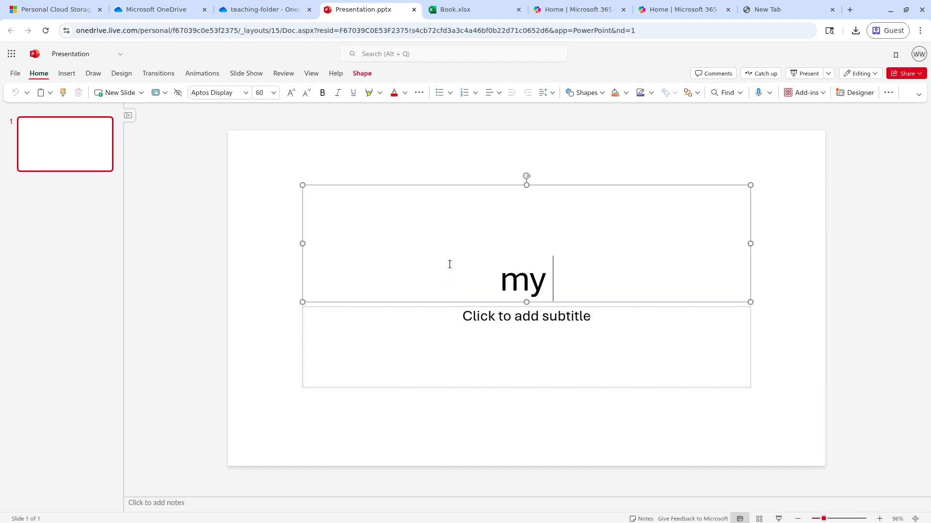
{"action": "type", "text": "simple presentation"}
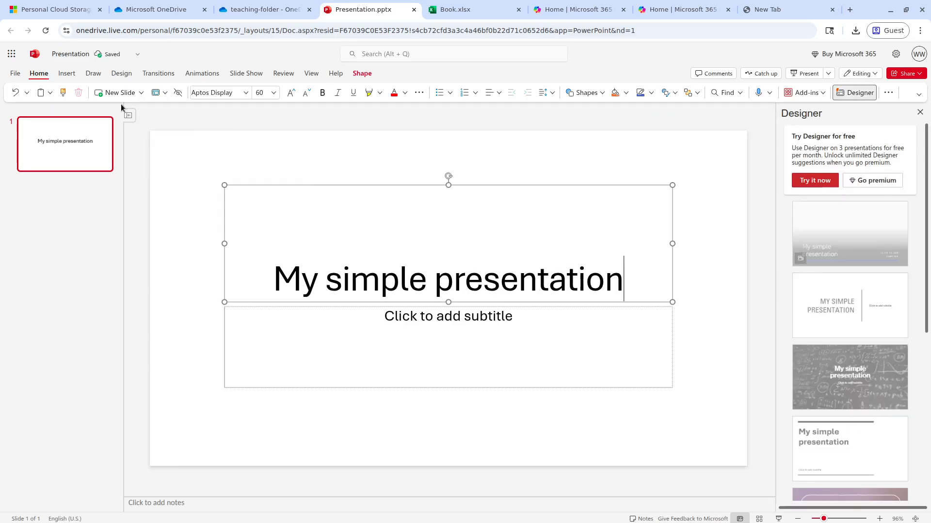
Add a second slide and title it "Teaching data science".
{"action": "left_click", "coordinate": [115, 95]}
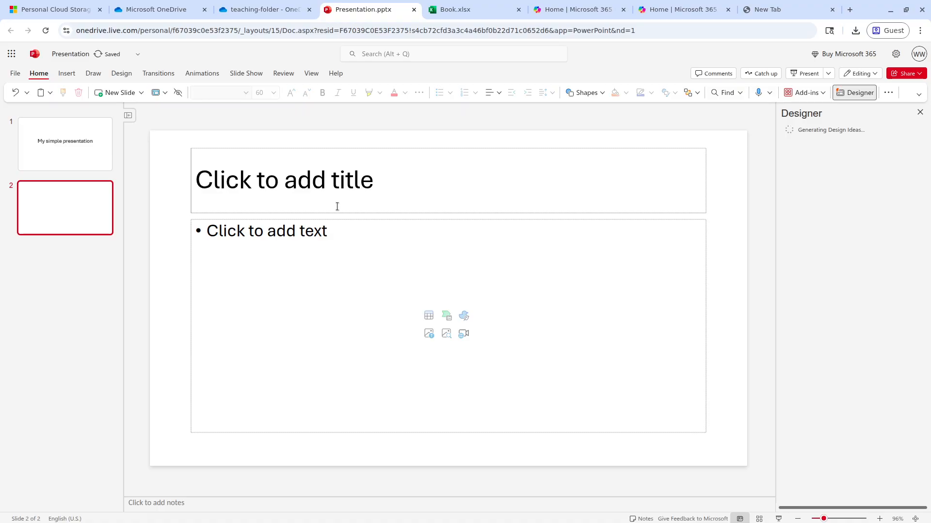
{"action": "left_click", "coordinate": [326, 167]}
{"action": "type", "text": "te"}
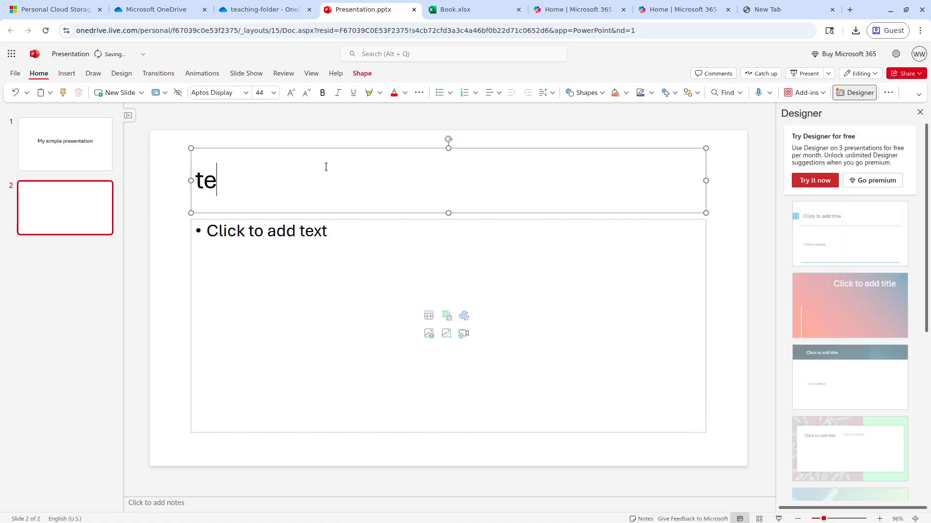
{"action": "type", "text": "aching data scienct"}
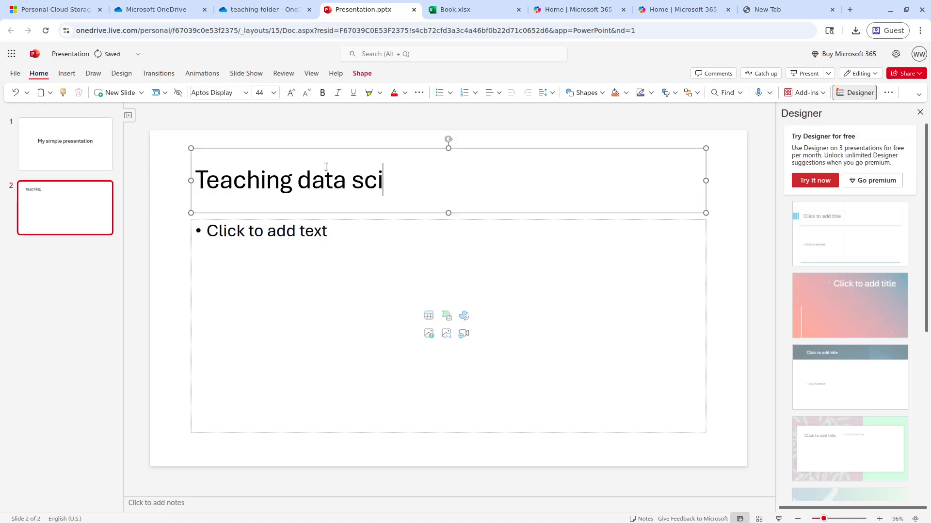
{"action": "key", "text": "BackSpace"}
{"action": "type", "text": "ence"}
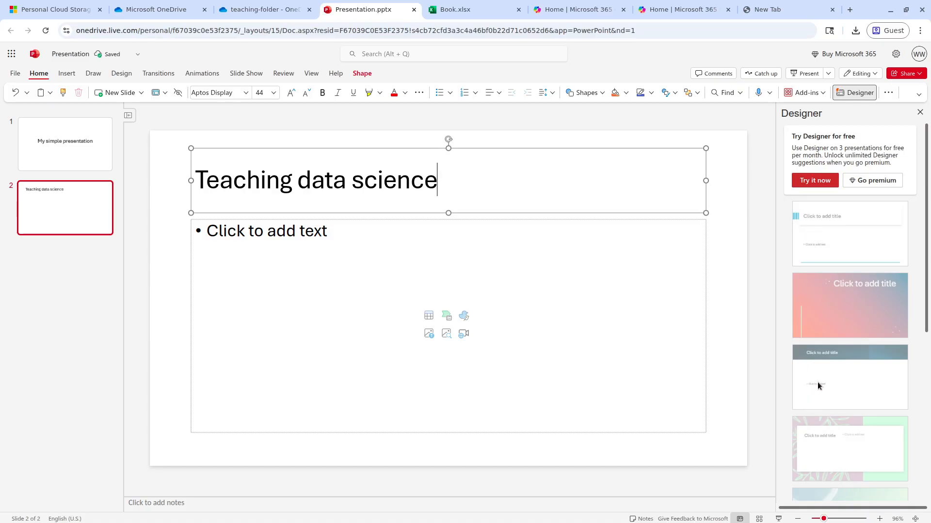
Apply a Designer idea with a full-slide chalkboard photo to slide 2 and add a third slide.
{"action": "left_click", "coordinate": [581, 307]}
{"action": "left_click", "coordinate": [868, 302]}
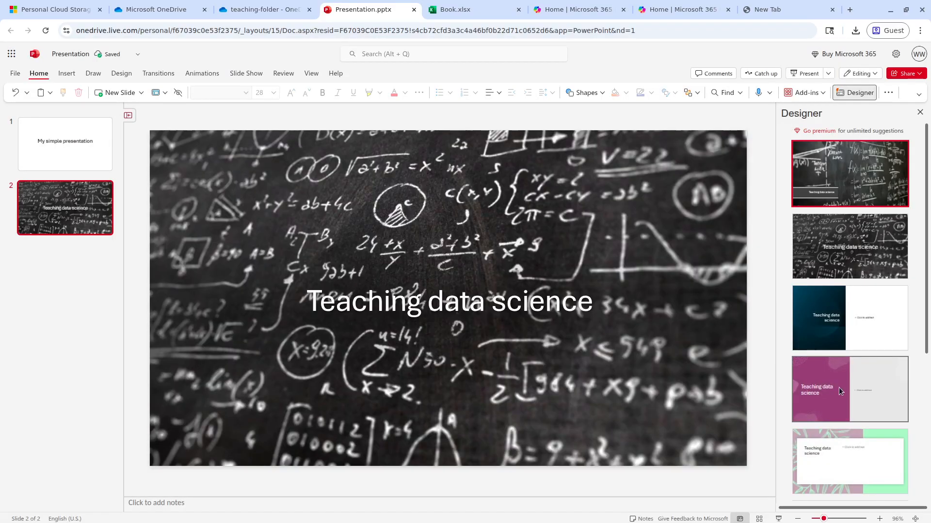
{"action": "left_click", "coordinate": [838, 388]}
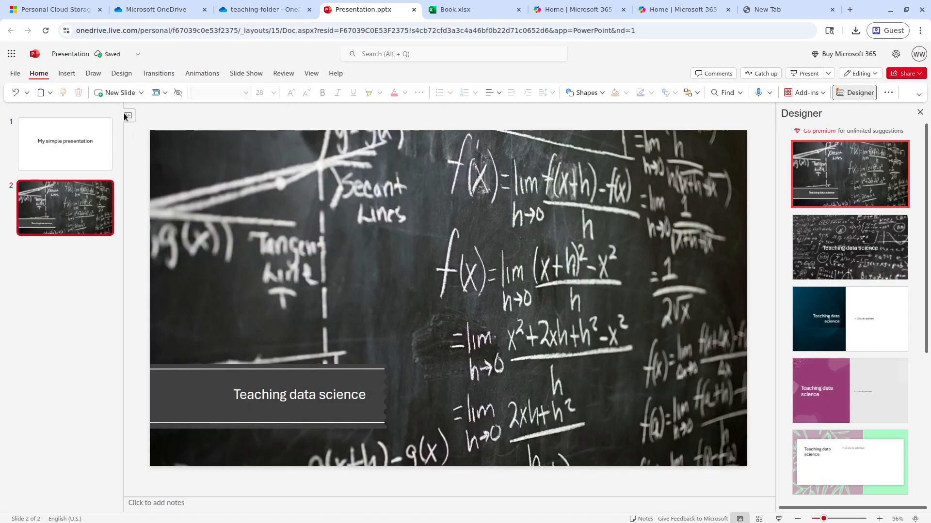
{"action": "left_click", "coordinate": [119, 93]}
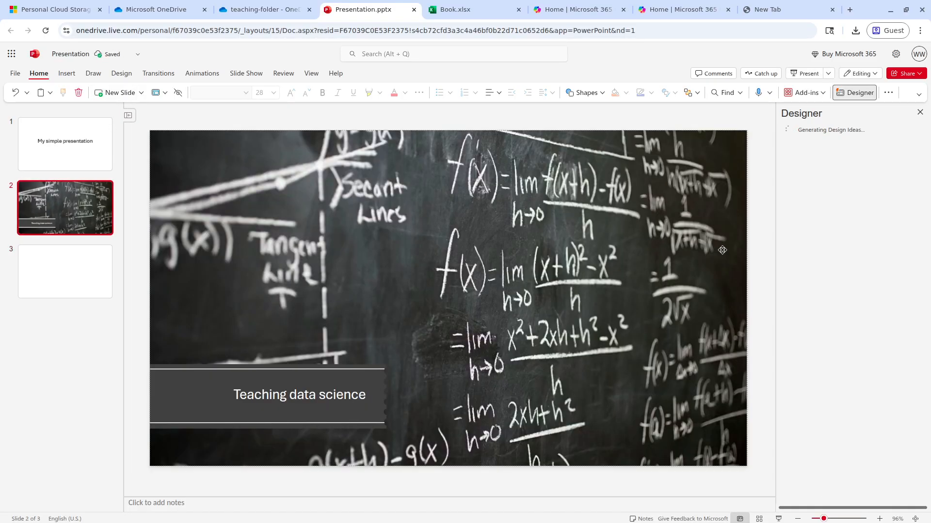
Change slide 2 to the white Designer layout with a curved chalkboard picture and an orange line under the title.
{"action": "scroll", "coordinate": [857, 267], "scroll_direction": "down", "scroll_amount": 3}
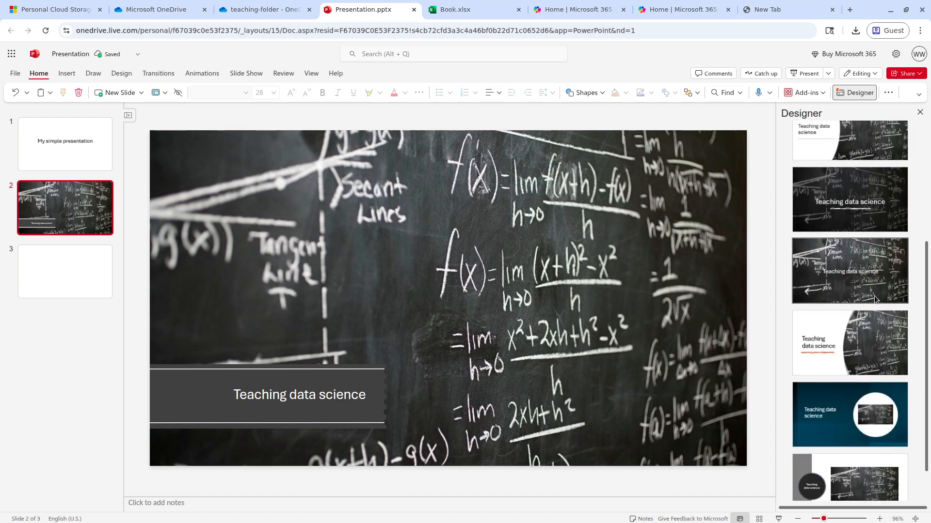
{"action": "left_click", "coordinate": [840, 455]}
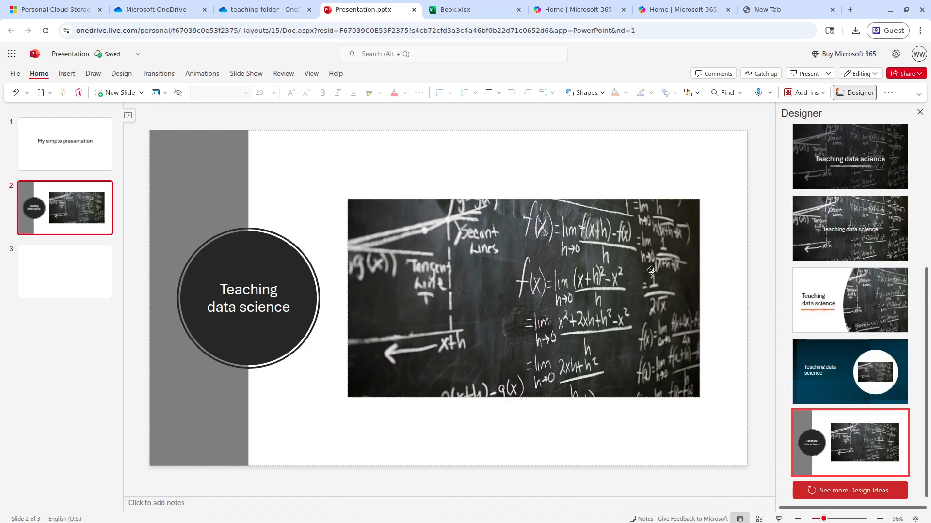
{"action": "left_click", "coordinate": [849, 318]}
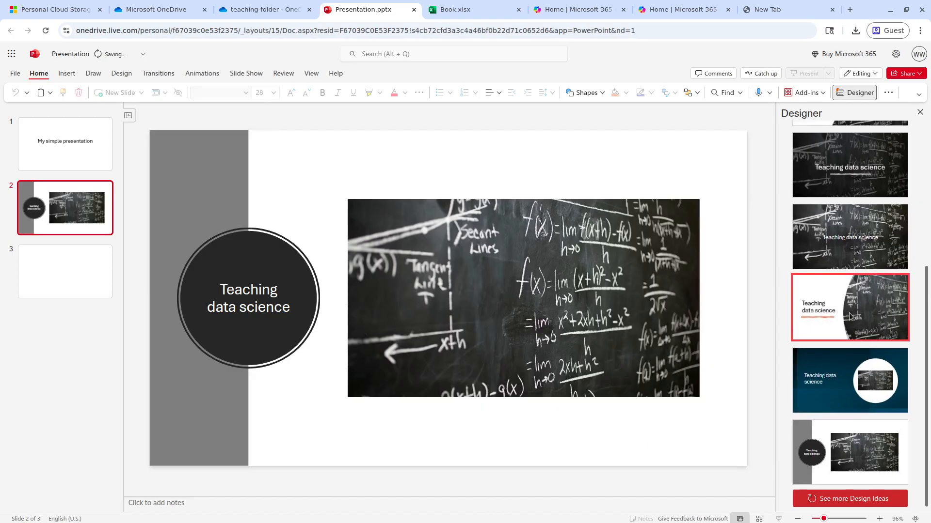
Title the third slide "Teaching analytics".
{"action": "left_click", "coordinate": [68, 277]}
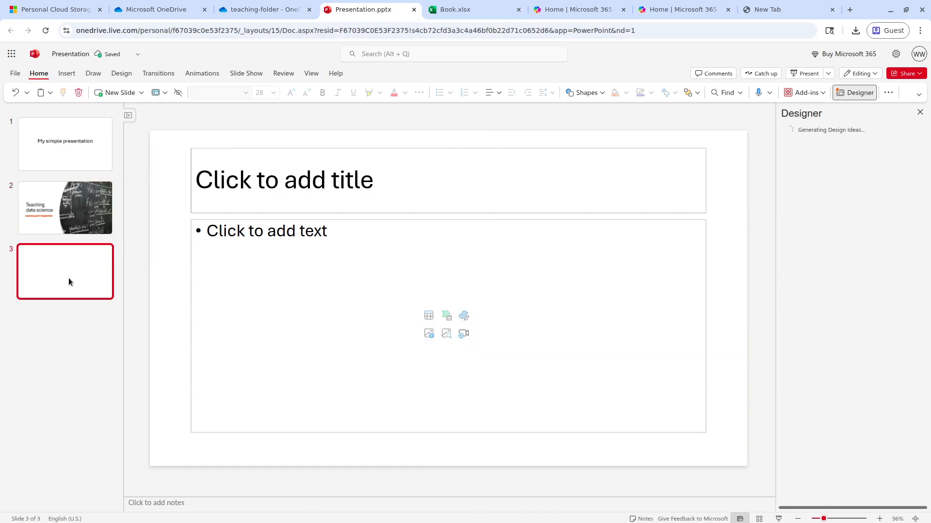
{"action": "left_click", "coordinate": [293, 160]}
{"action": "type", "text": "teaching analystics"}
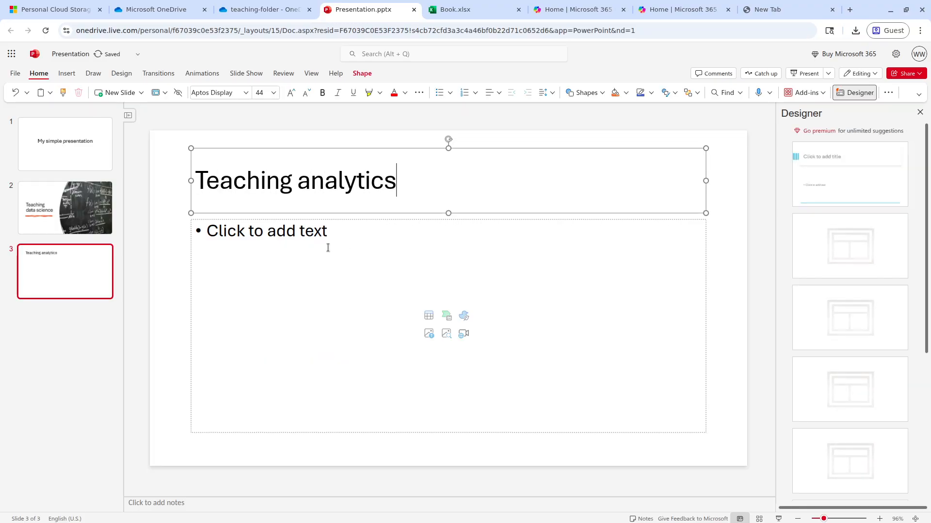
Fill slide 3's body with a bulleted list of learning topics, including "Learn python", "Learn pandas" and "Learn more".
{"action": "left_click", "coordinate": [327, 248]}
{"action": "type", "text": "asdfasdf"}
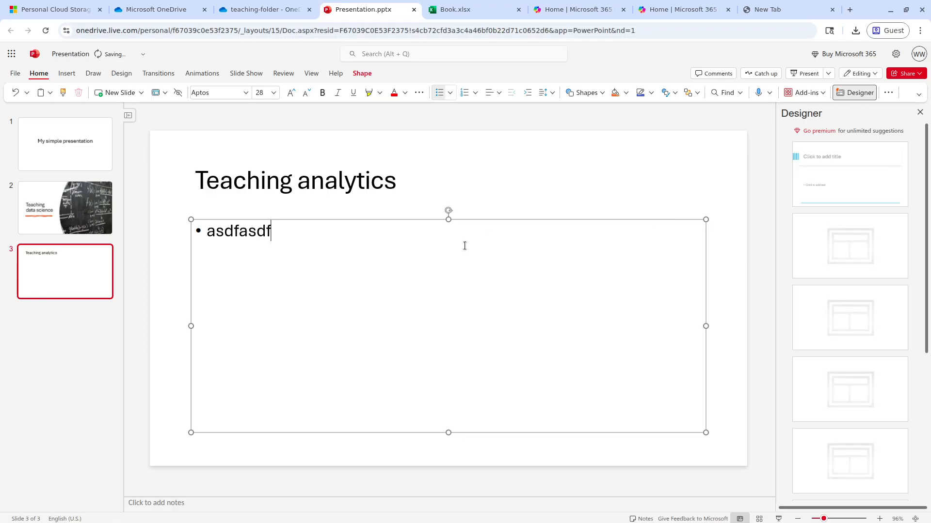
{"action": "double_click", "coordinate": [241, 240]}
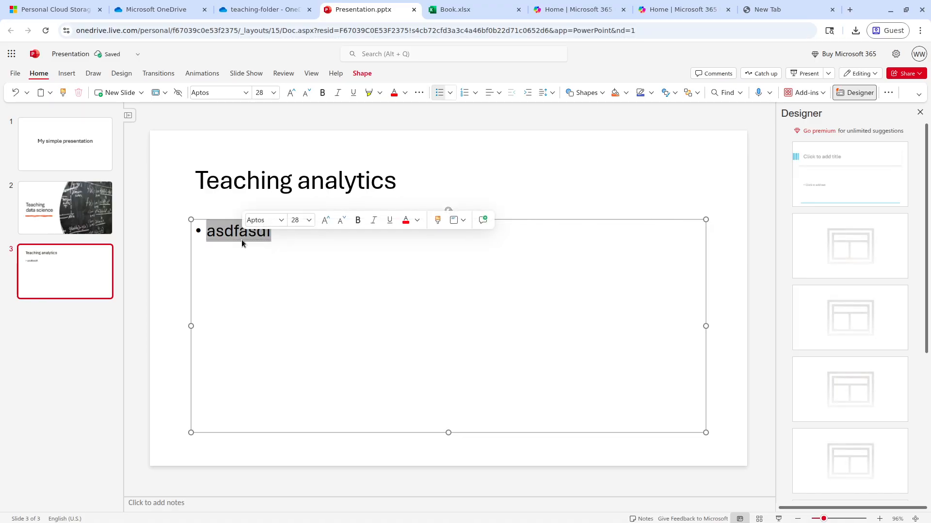
{"action": "type", "text": "learn py"}
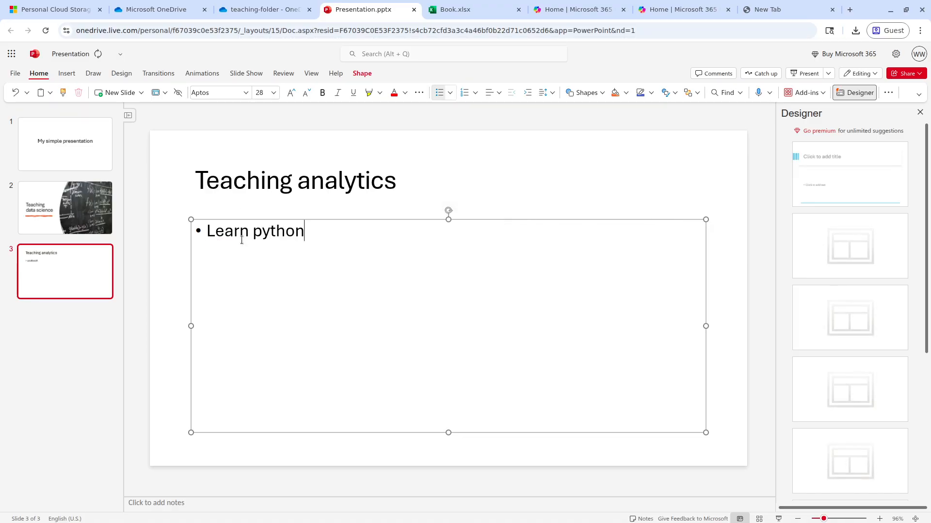
{"action": "type", "text": "learn pandad"}
{"action": "key", "text": "BackSpace"}
{"action": "type", "text": "s"}
{"action": "key", "text": "Return"}
{"action": "type", "text": "learn more ."}
Return to the title slide and examine the presentation's copy, download and export format options without choosing any.
{"action": "left_click", "coordinate": [80, 213]}
{"action": "left_click", "coordinate": [79, 162]}
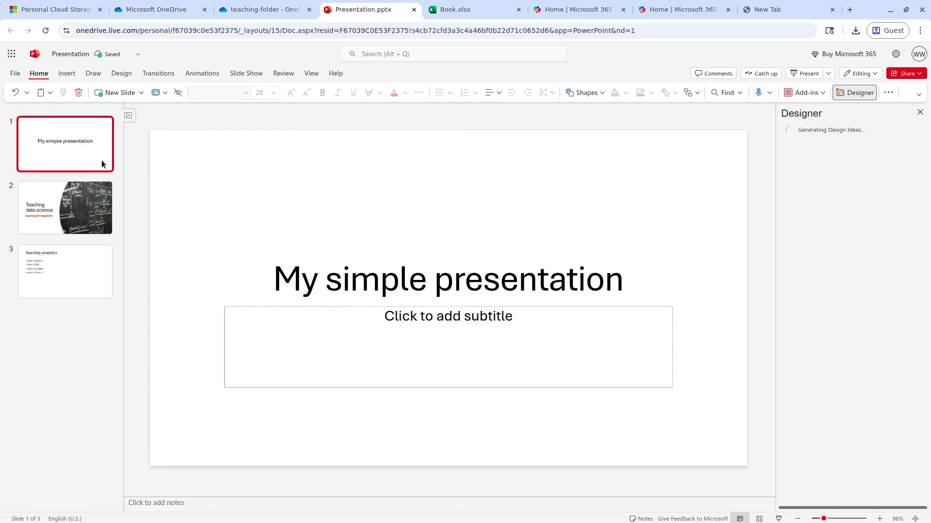
{"action": "left_click", "coordinate": [16, 74]}
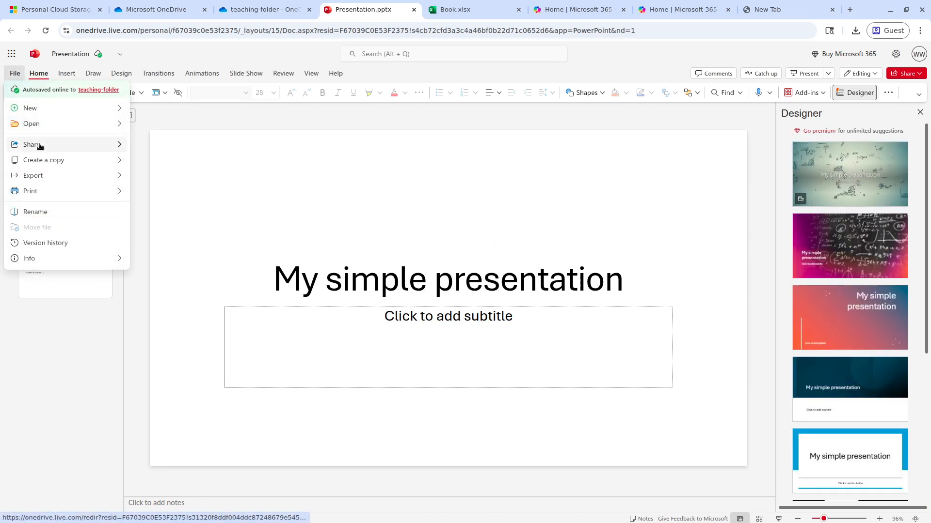
{"action": "mouse_move", "coordinate": [39, 163]}
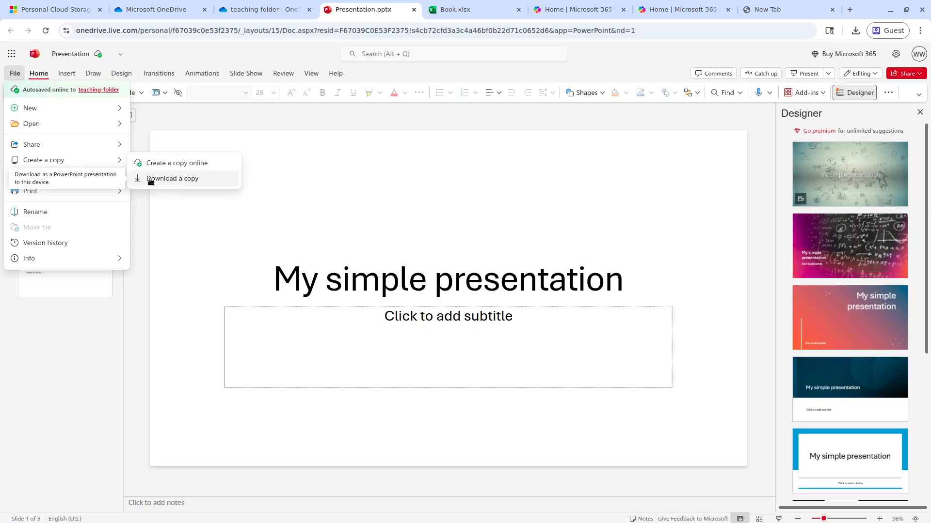
{"action": "mouse_move", "coordinate": [79, 176]}
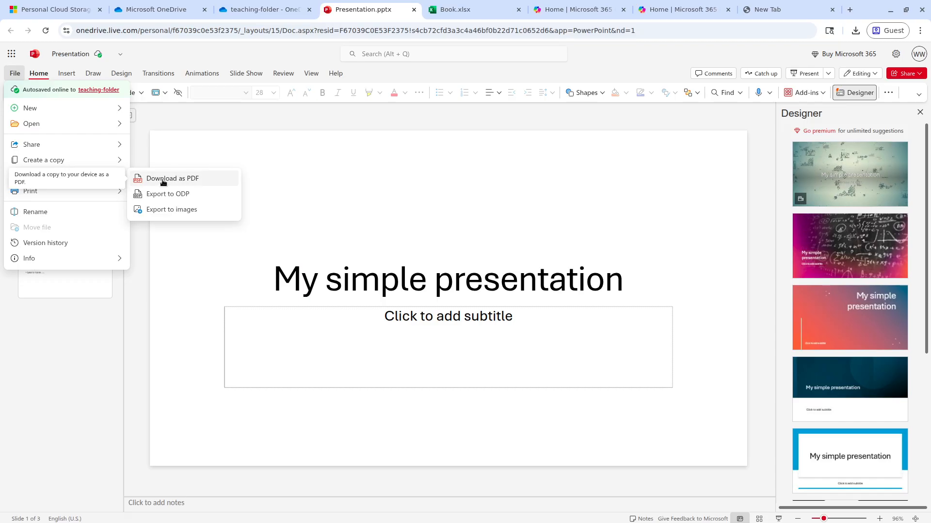
Check the teaching-folder file list in OneDrive and open office.com in a new browser tab.
{"action": "left_click", "coordinate": [248, 14]}
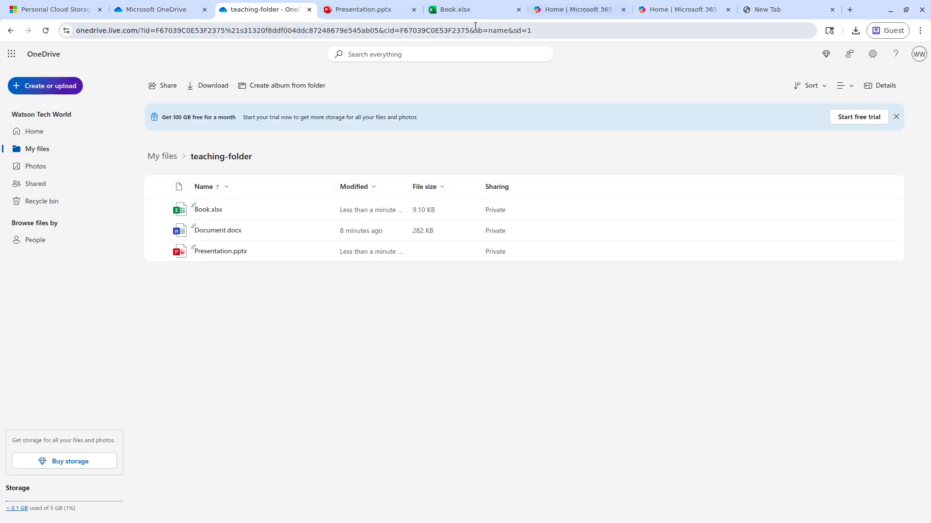
{"action": "key", "text": "ctrl+t"}
{"action": "type", "text": "office.com"}
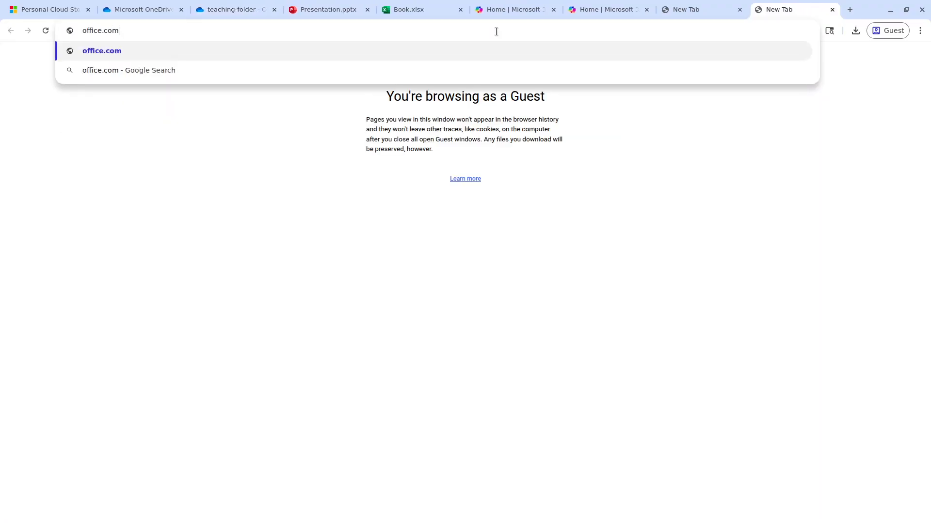
{"action": "key", "text": "Return"}
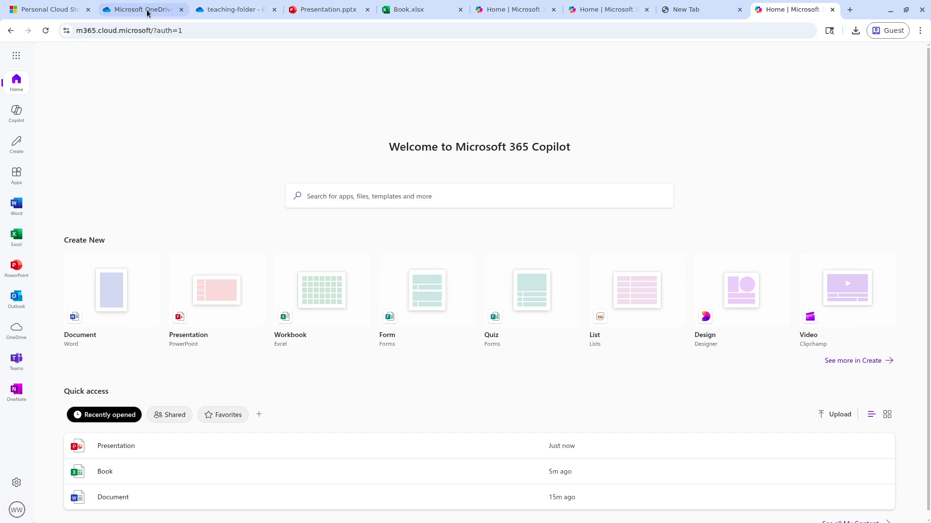
Look at the open OneDrive tabs and return to the teaching-folder file list.
{"action": "left_click", "coordinate": [245, 12]}
{"action": "left_click", "coordinate": [137, 14]}
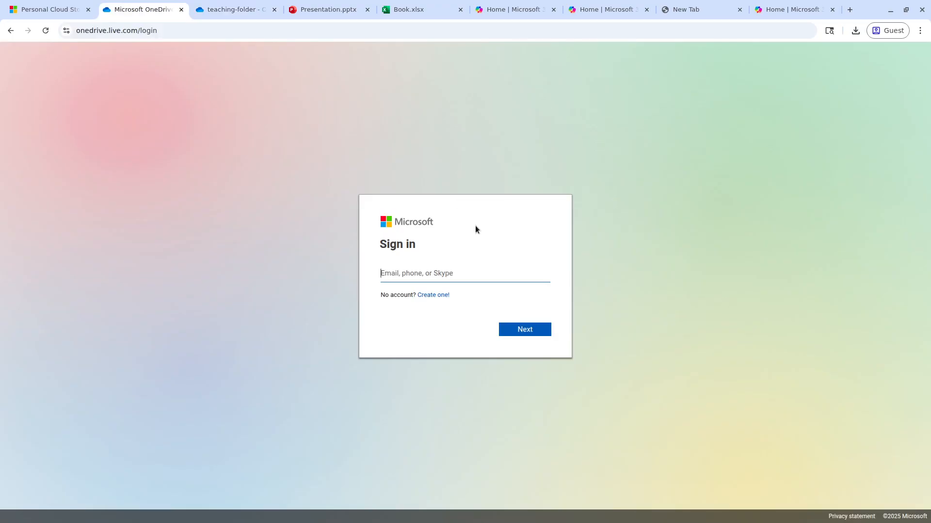
{"action": "left_click", "coordinate": [231, 10]}
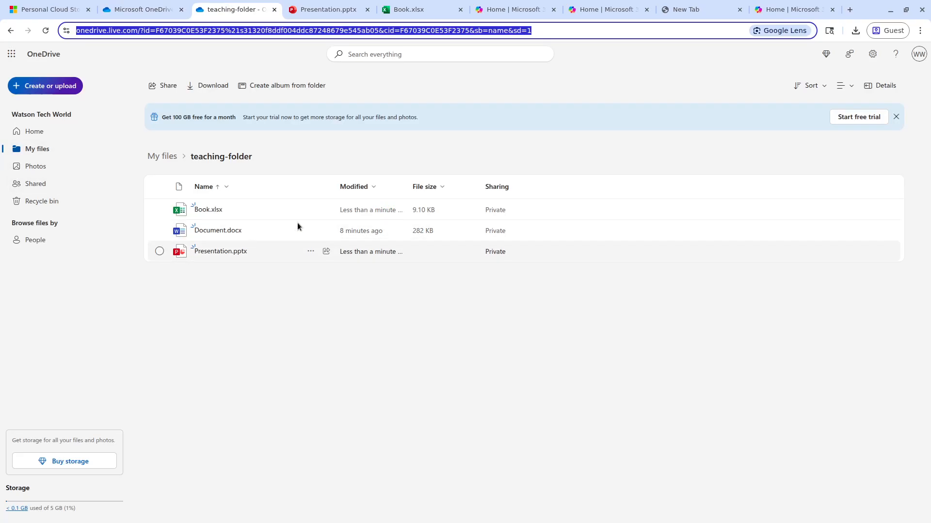
{"action": "mouse_move", "coordinate": [763, 11]}
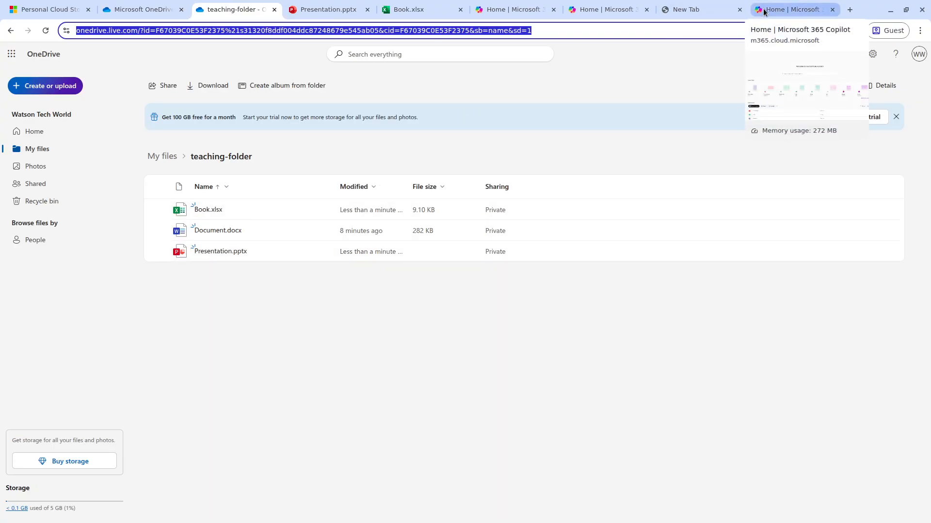